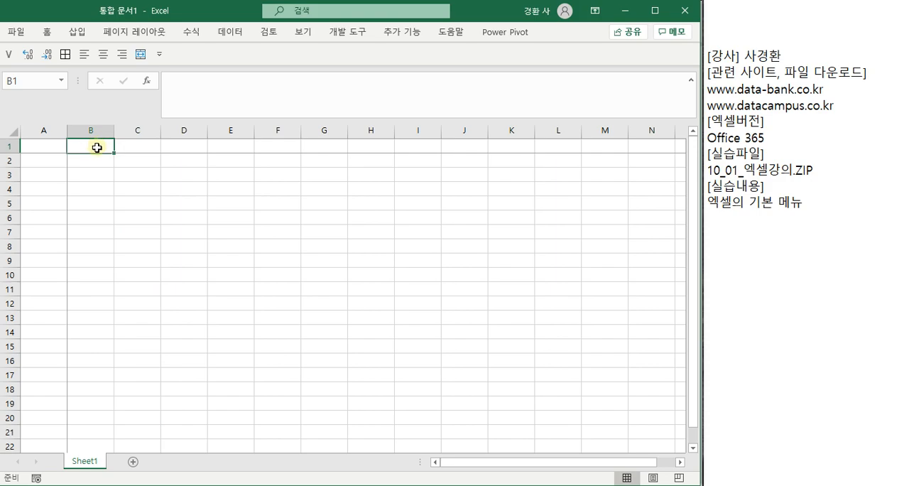
- Jump to the last row of column A and return to cell A1
key("Left")
key("ctrl+Down")
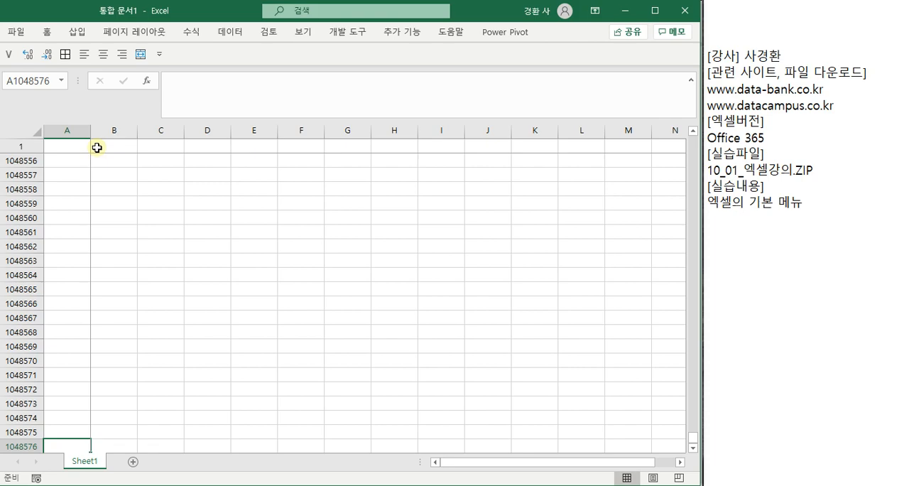
key("ctrl+Up")
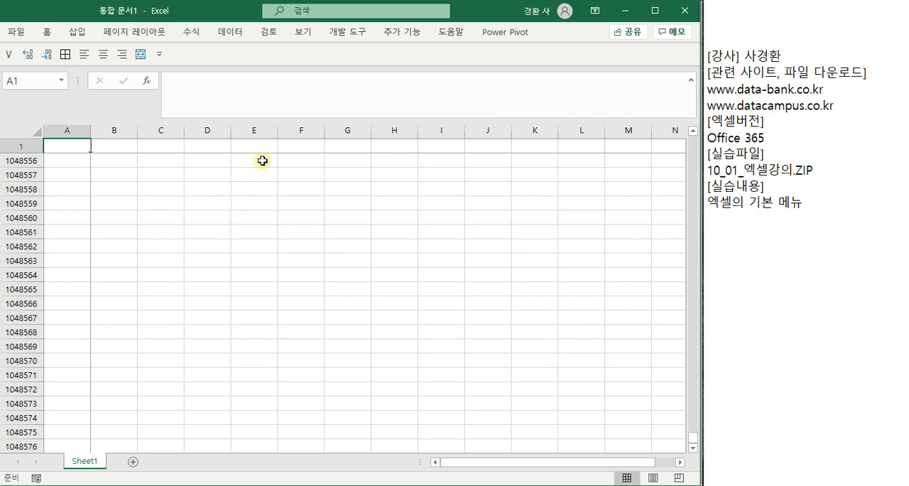
- Display the Data commands on the ribbon and collapse the ribbon again
left_click(234, 32)
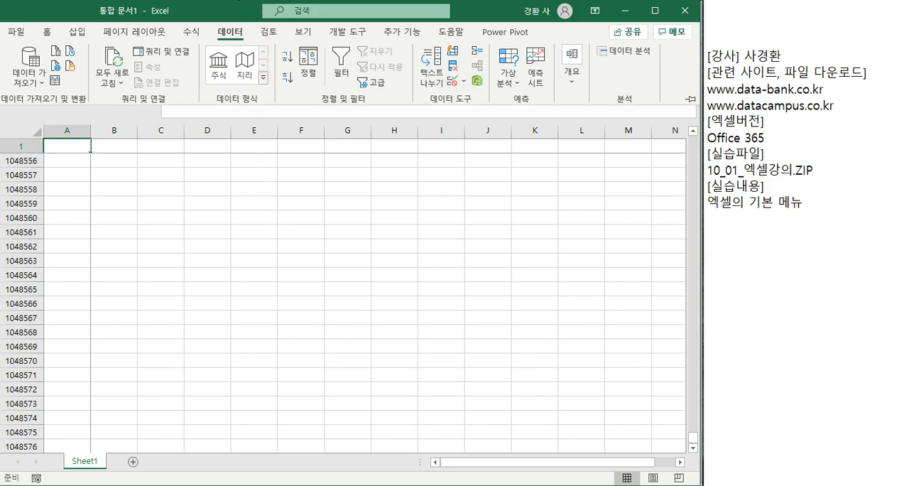
key("ctrl+F1")
- Activate the formula bar for cell A1048556, and return to the first rows of the sheet
left_click(73, 159)
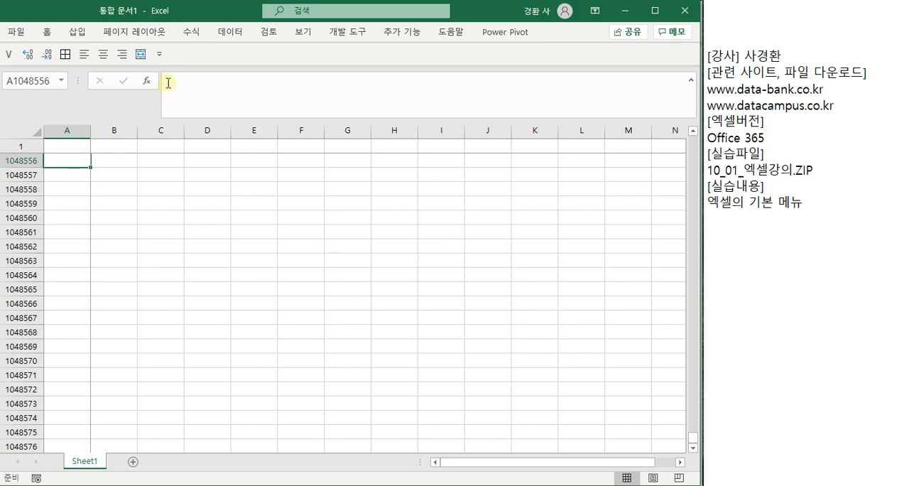
left_click(279, 88)
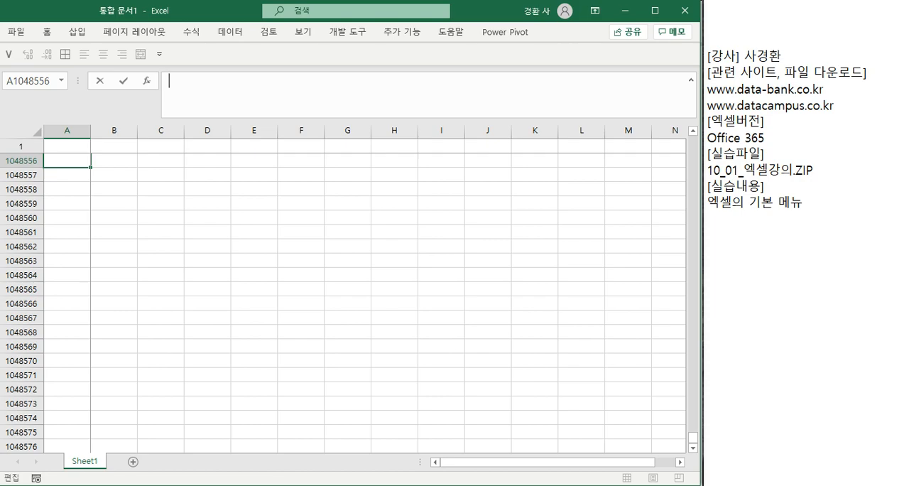
left_click(100, 160)
left_click_drag(69, 146, 70, 130)
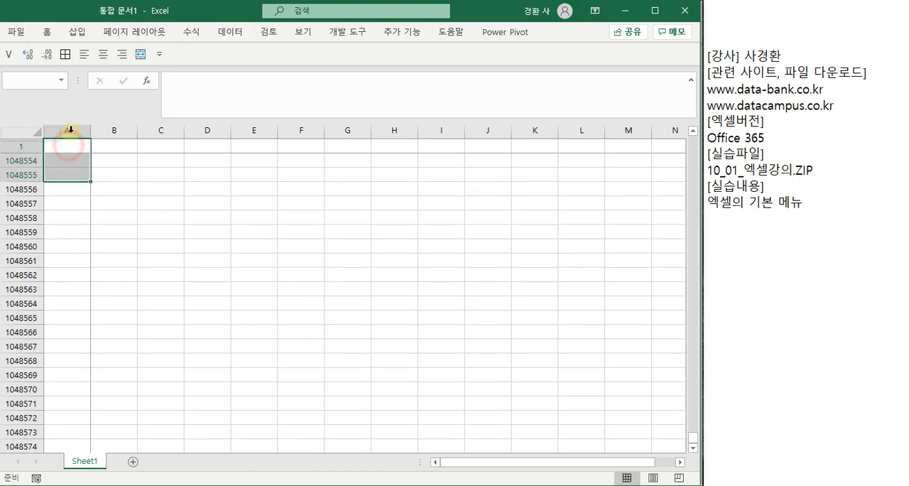
key("ctrl+Home")
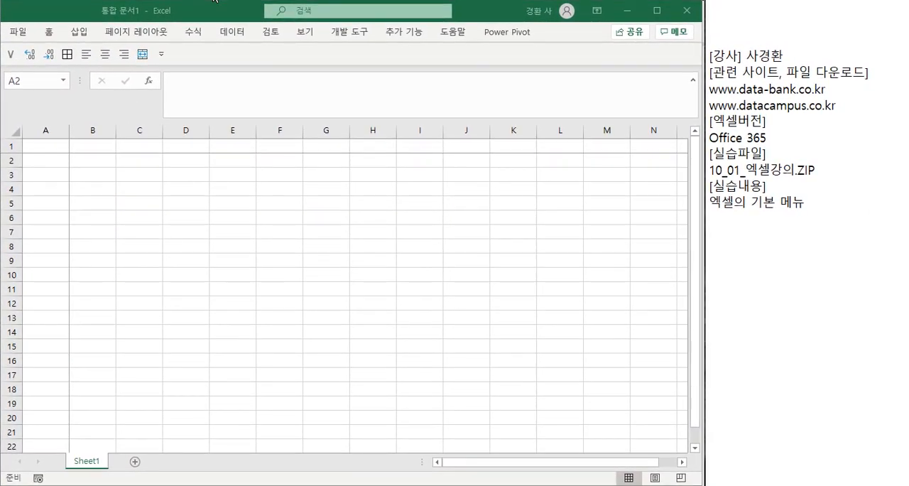
- Uncover the presentation to advance it to slide 116 on Excel's screen layout, and bring the Excel window back over it
left_click_drag(200, 8, 908, 141)
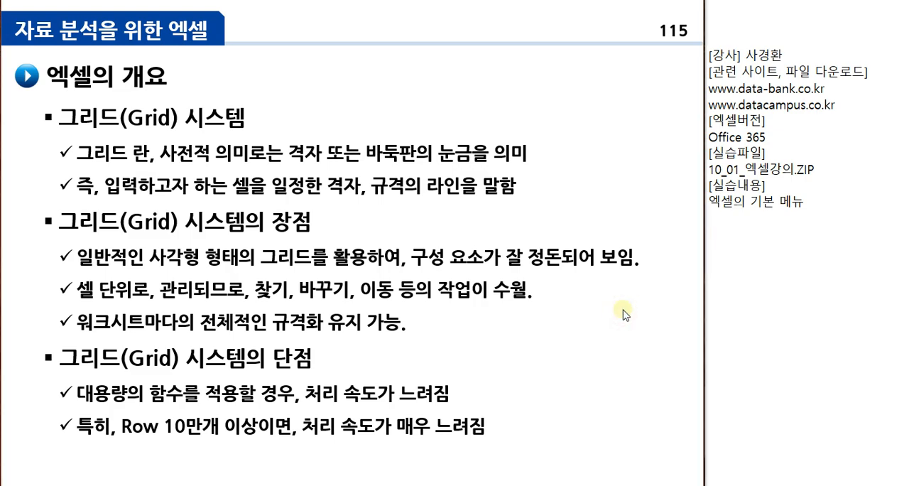
key("Right")
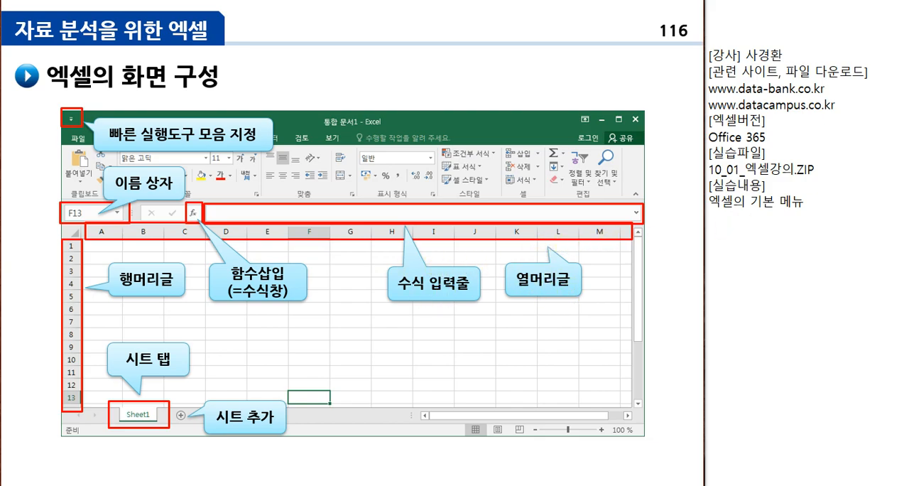
left_click_drag(908, 21, 226, 14)
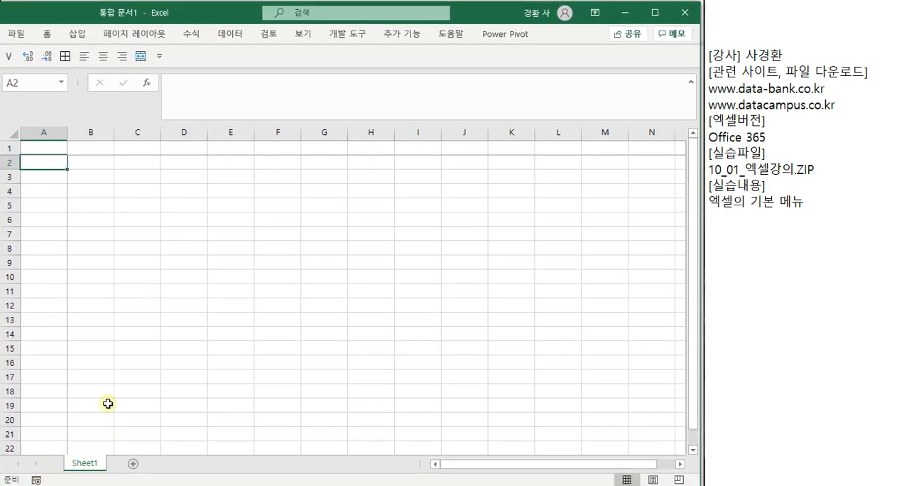
- Select the whole of column A and place the cursor in the formula bar
left_click(16, 132)
left_click_drag(15, 132, 52, 132)
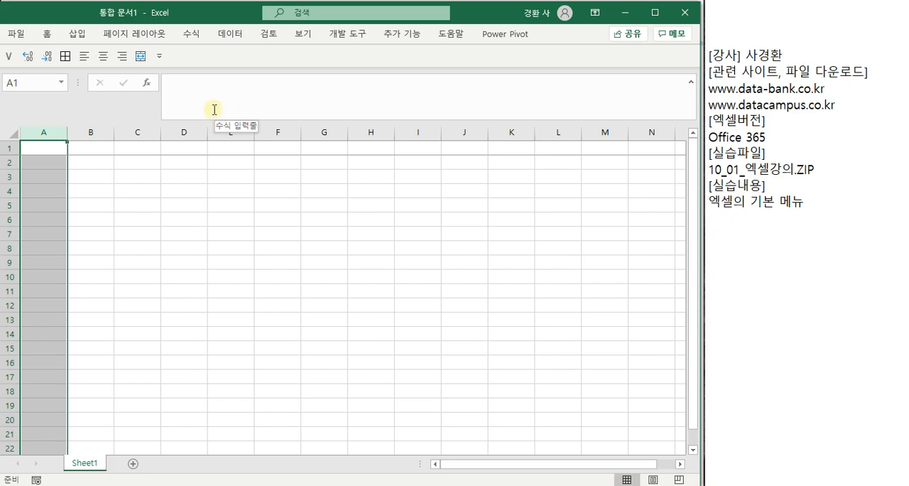
left_click(185, 87)
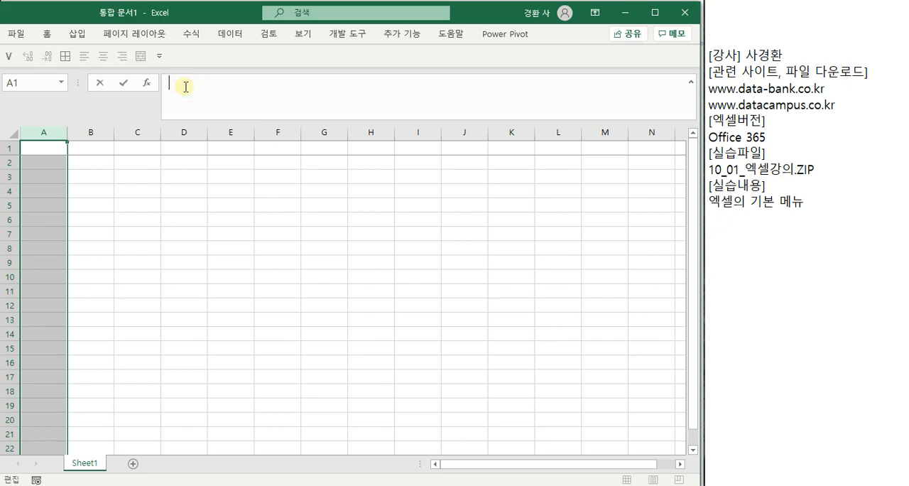
- Leave formula editing and select cells B1 and B2 in turn to see their addresses in the Name Box
left_click(22, 83)
left_click(22, 83)
left_click(21, 82)
left_click(20, 81)
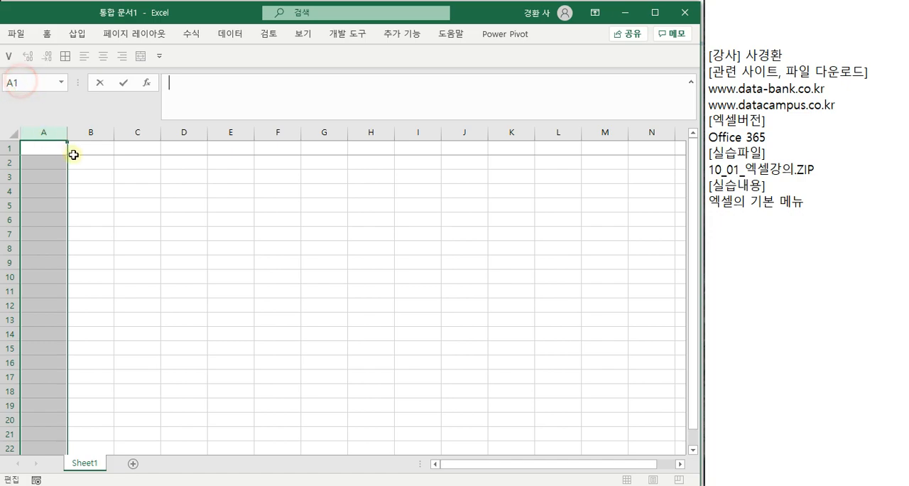
left_click(73, 149)
left_click(91, 147)
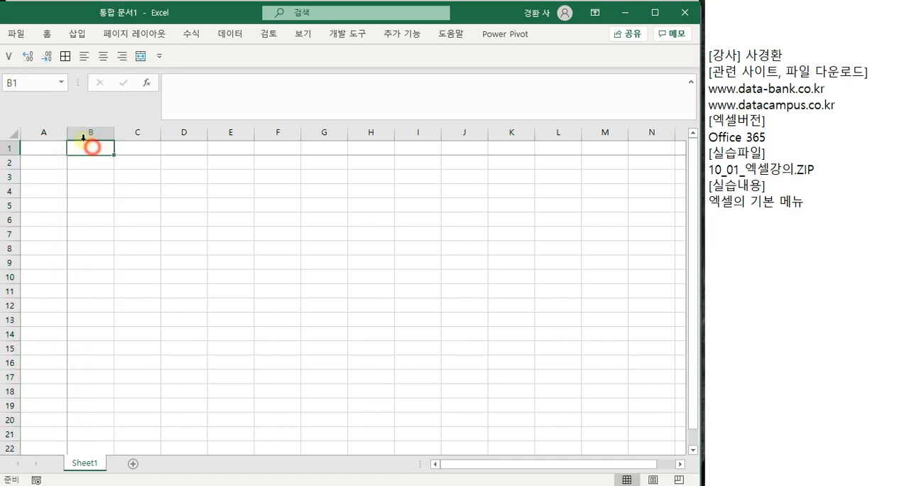
left_click(82, 164)
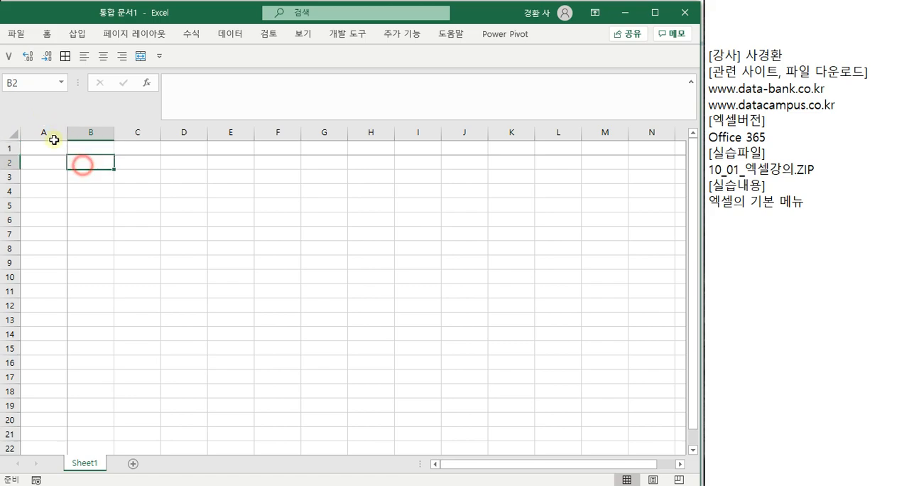
- Go directly to cell C50 by entering its address
left_click(24, 82)
key("BackSpace")
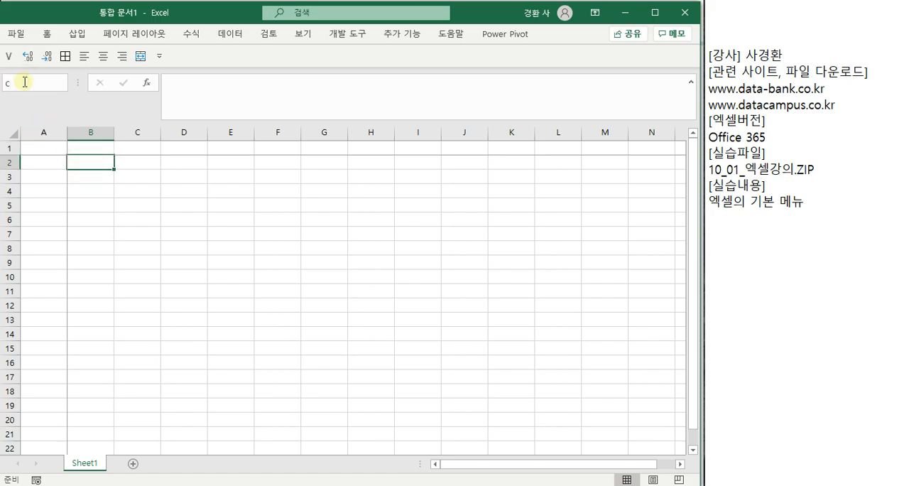
type("c50")
key("Return")
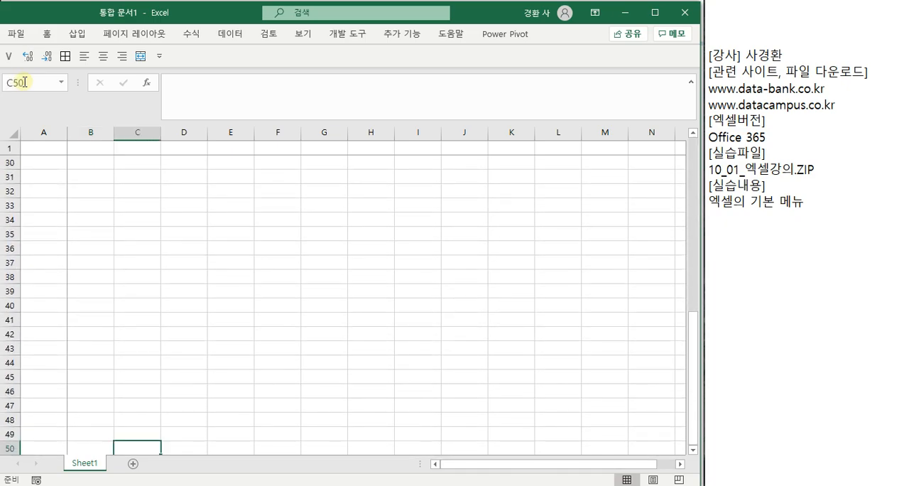
scroll(148, 431, "down", 1)
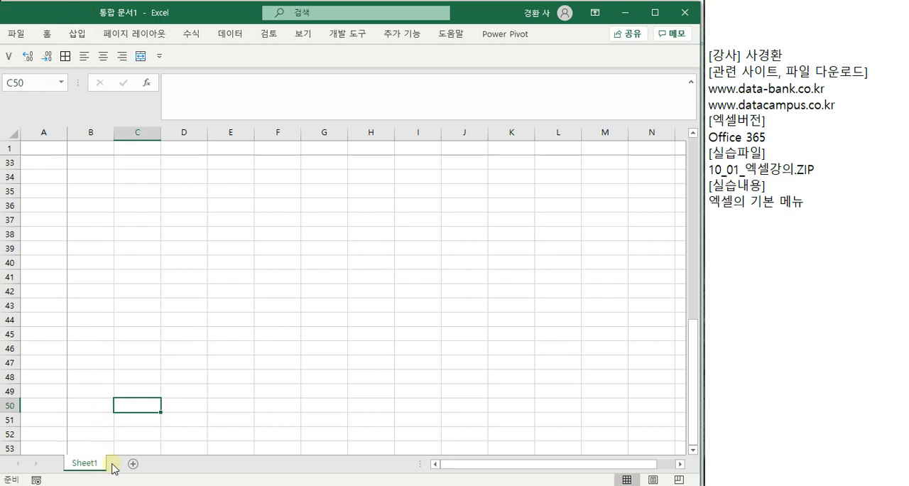
- Add a new worksheet after Sheet1 and delete it
left_click(133, 465)
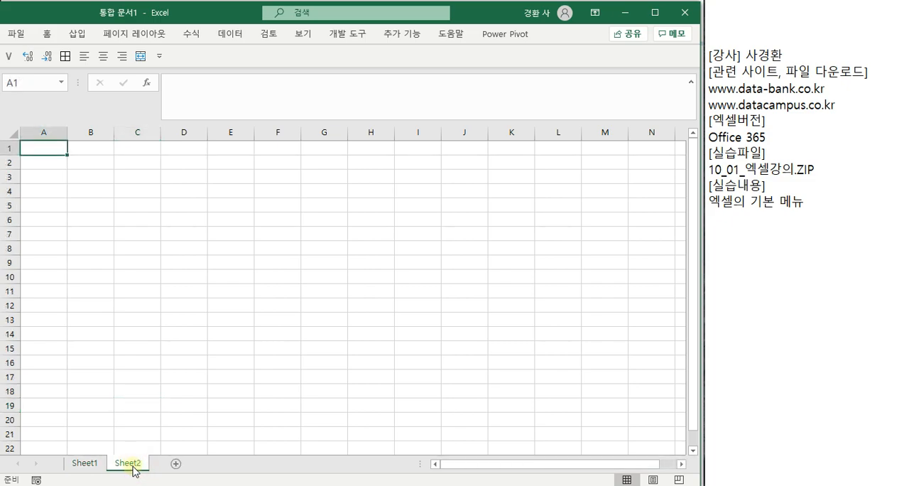
right_click(128, 463)
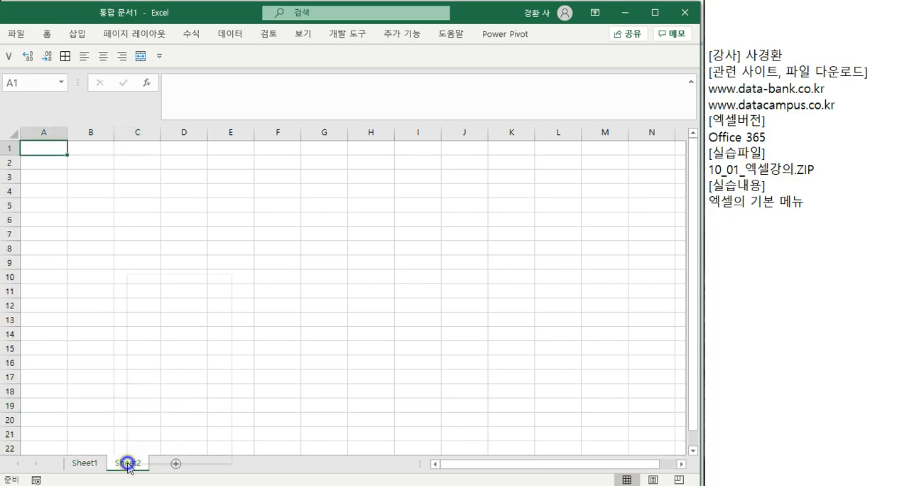
left_click(173, 303)
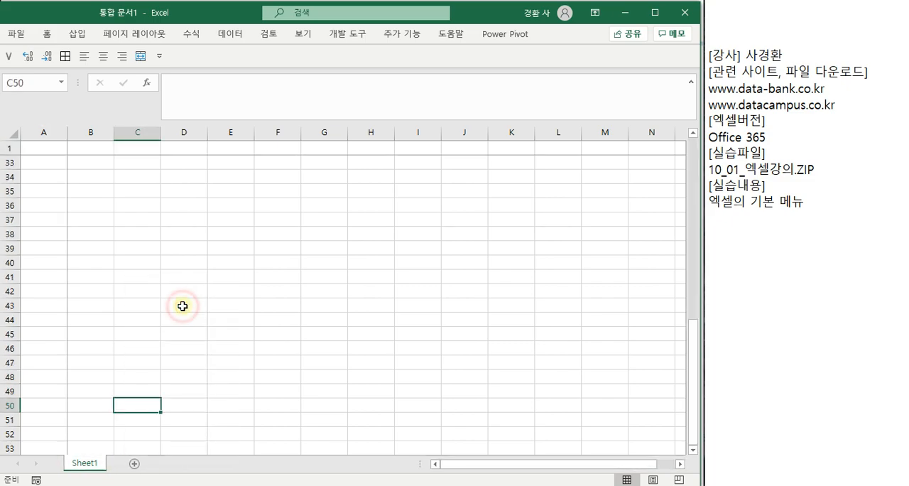
- Examine the options available for the Sheet1 tab, including sheet protection and tab color, without applying any
right_click(90, 466)
left_click(90, 467)
right_click(88, 466)
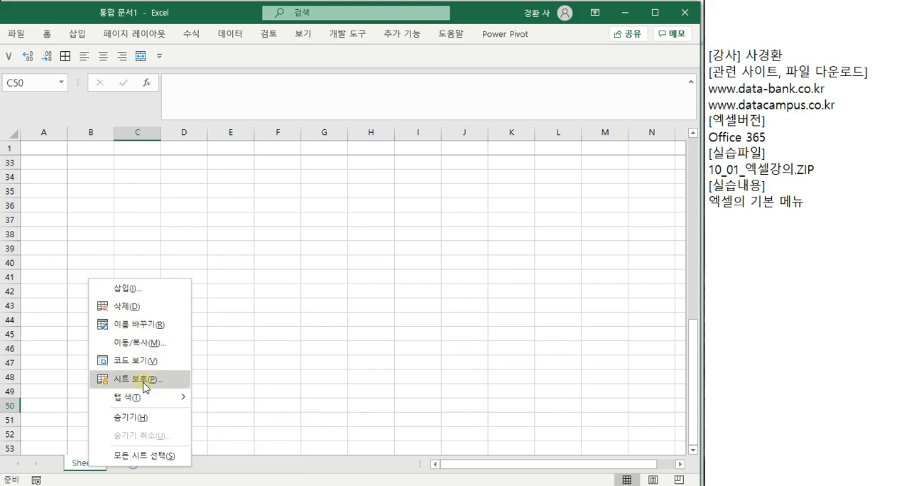
mouse_move(146, 397)
left_click(240, 417)
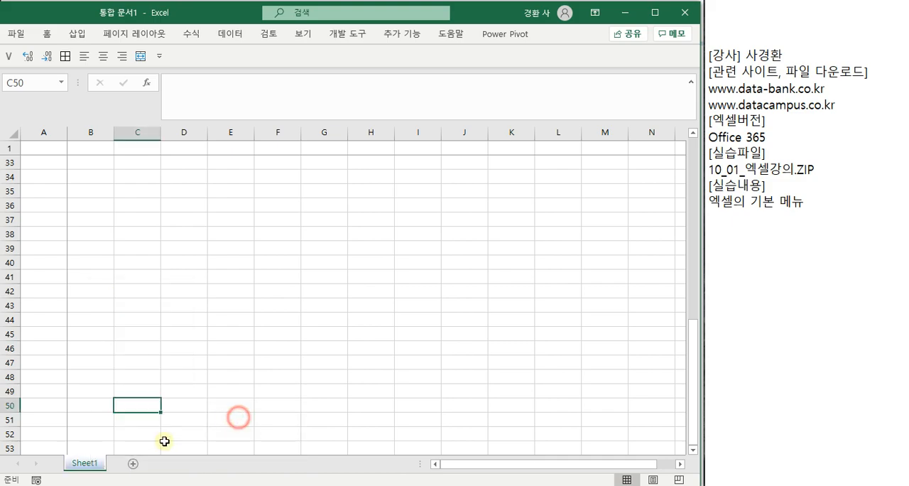
right_click(83, 465)
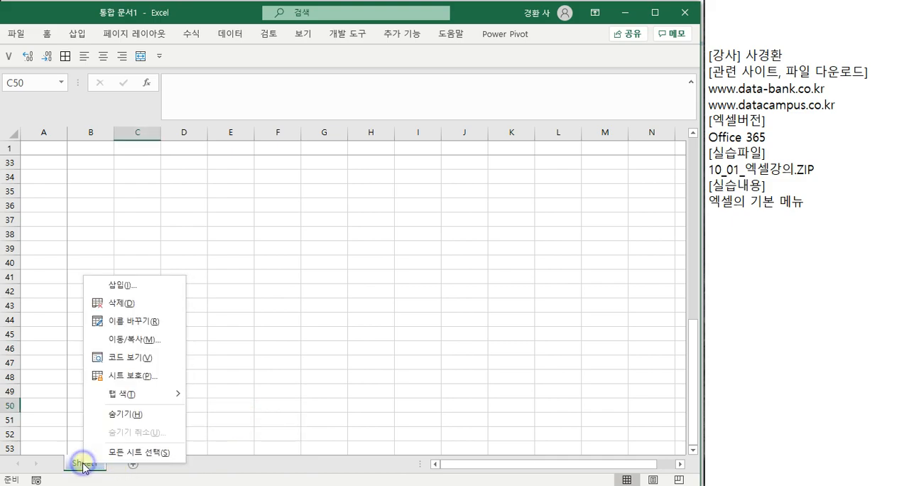
mouse_move(137, 402)
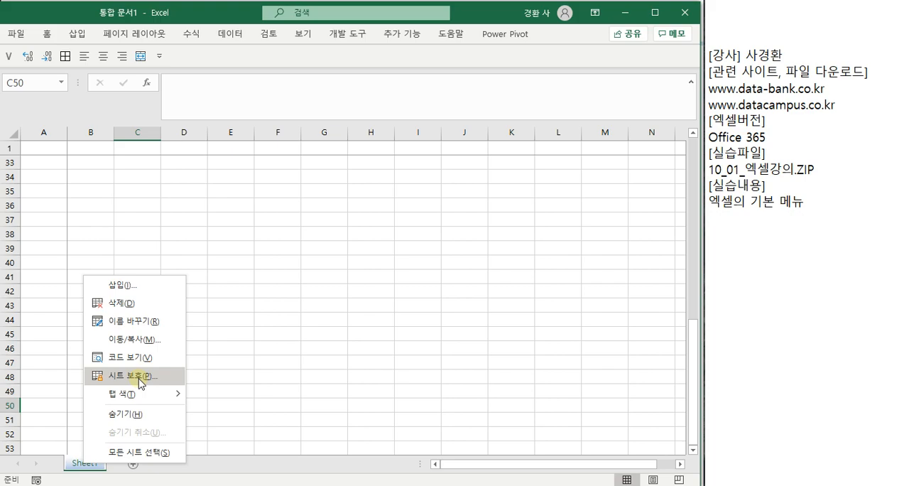
left_click(161, 220)
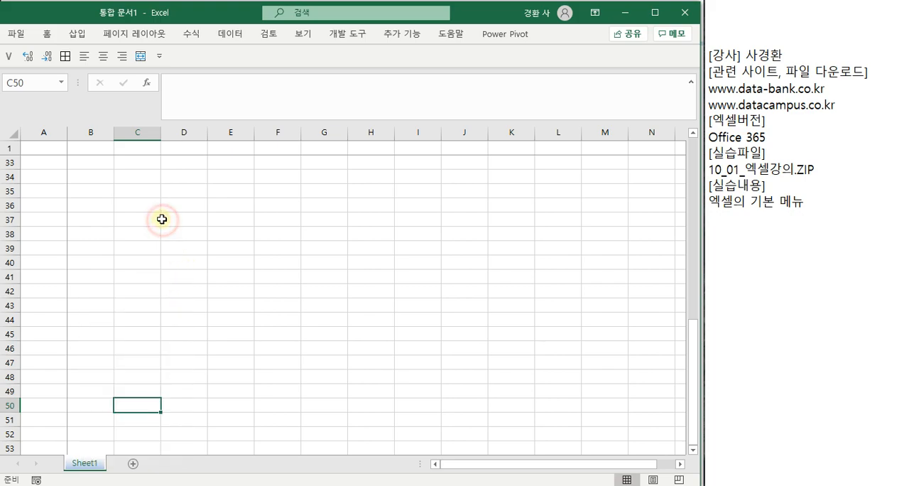
- Move the Excel window off the presentation and advance to slide 117 on checking the system type
scroll(162, 220, "up", 11)
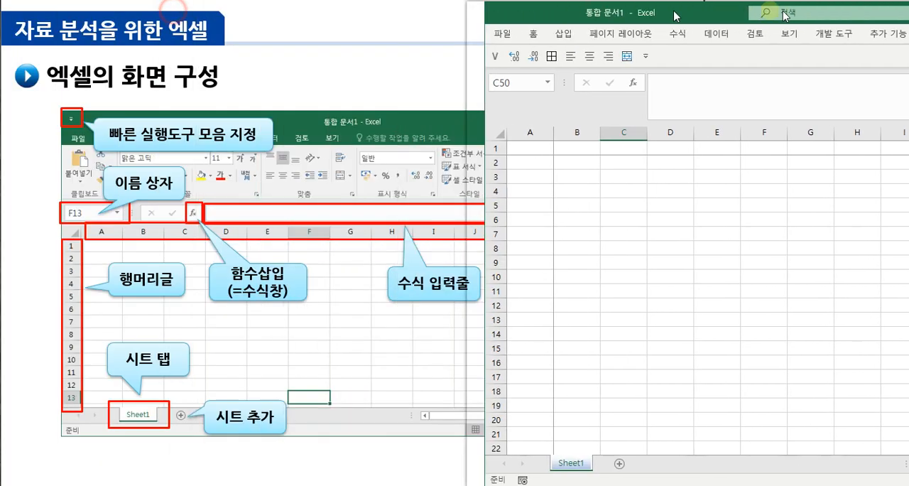
left_click(677, 302)
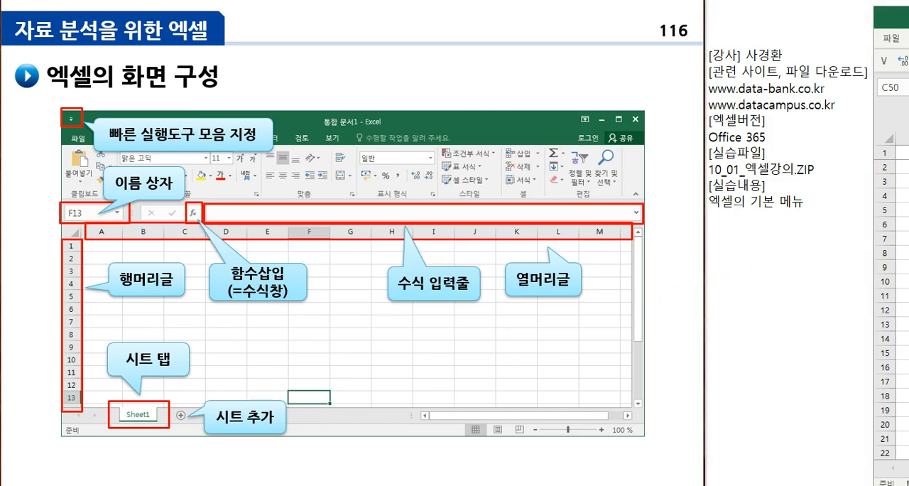
key("Right")
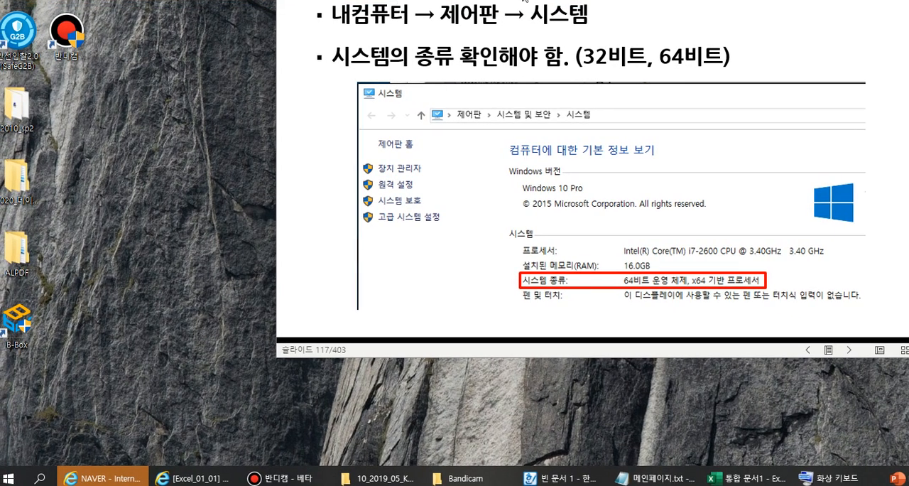
- Search Windows for 시스템 and open PC 정보 to check the system type
left_click(578, 480)
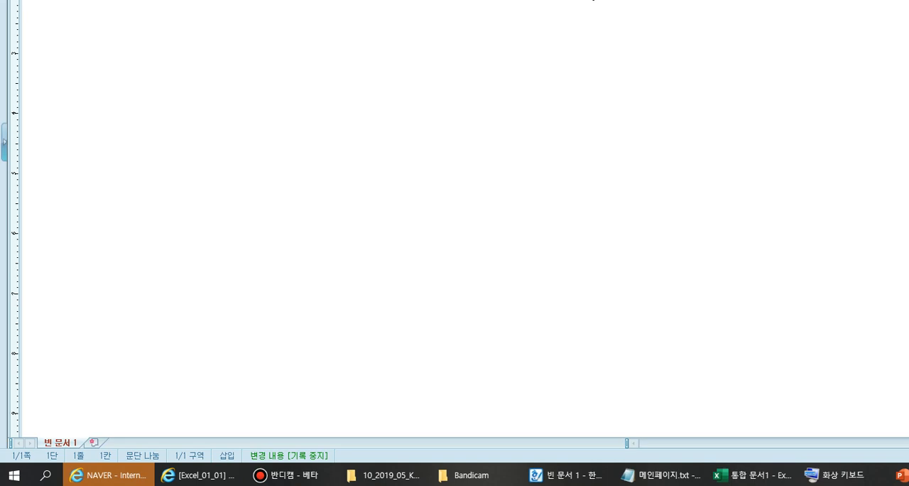
left_click(47, 472)
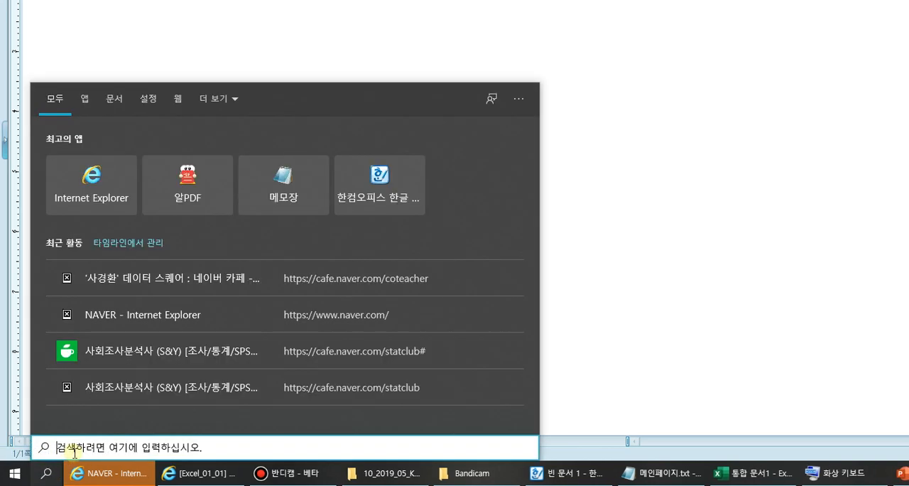
type("t")
key("BackSpace")
type("시스템")
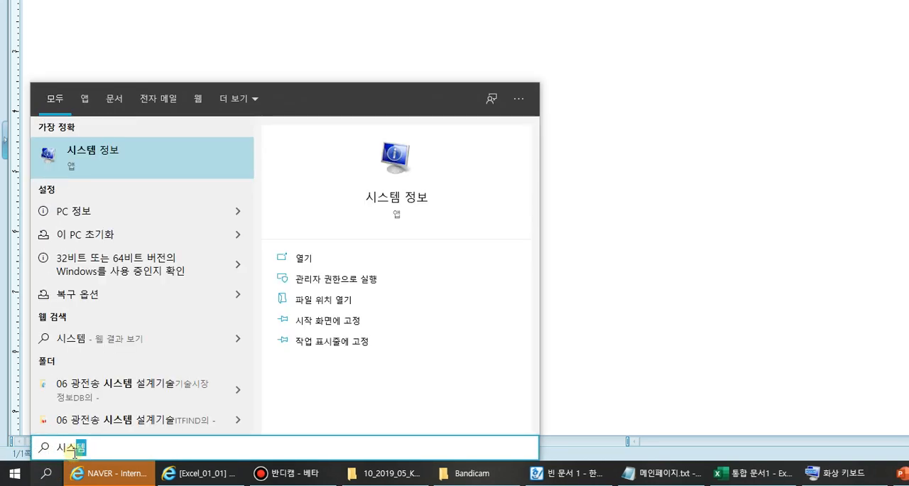
left_click(129, 217)
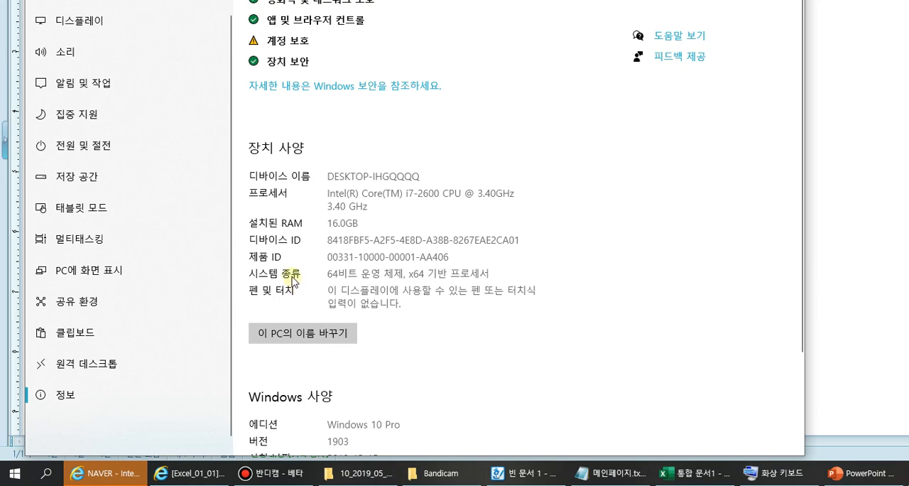
- Repeat the Windows search for 시스템 and reopen PC 정보 to view the device specifications
left_click(44, 473)
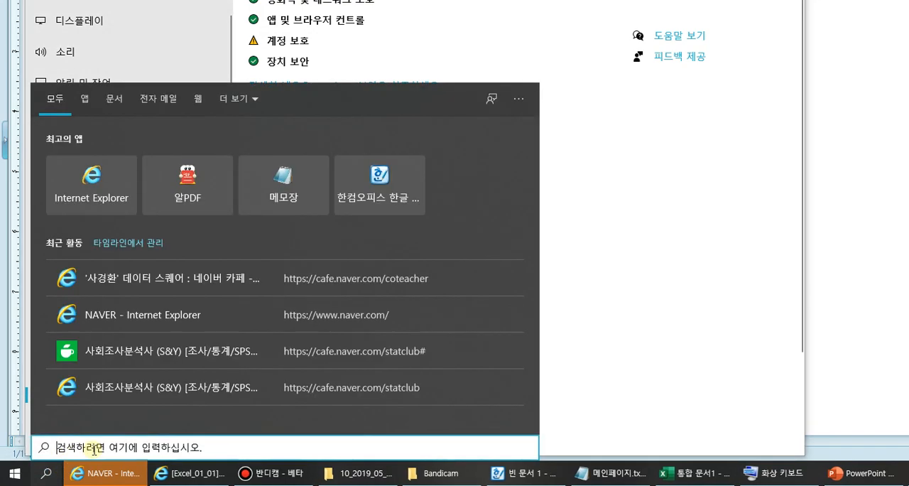
type("시스템")
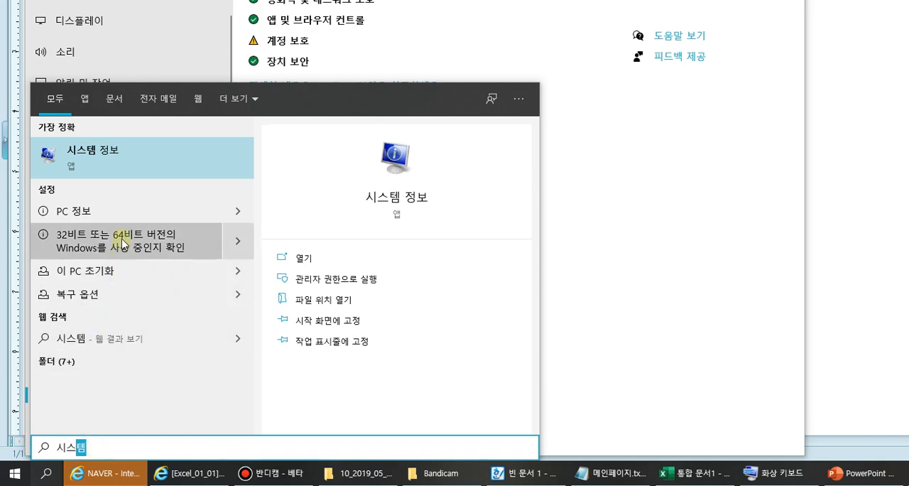
left_click(115, 209)
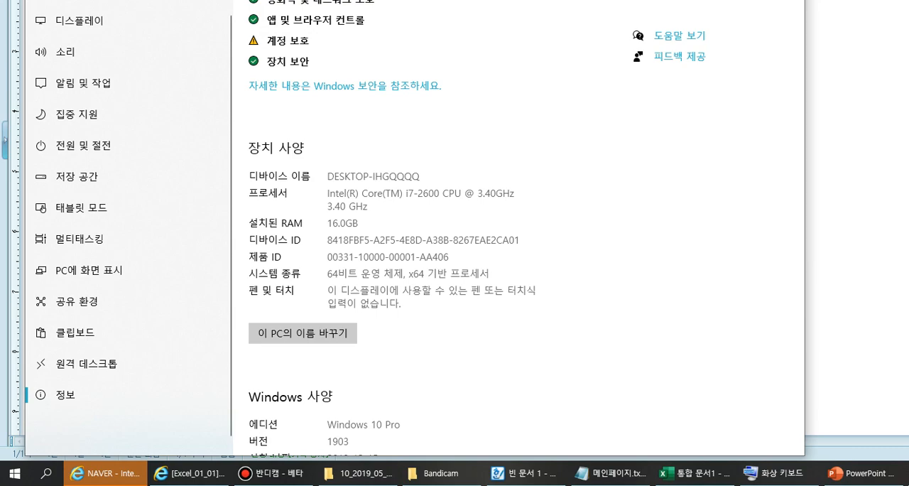
- Close the PC information window and return to the presentation, advancing to slide 118 on the quick access toolbar
key("alt+F4")
key("alt+Tab")
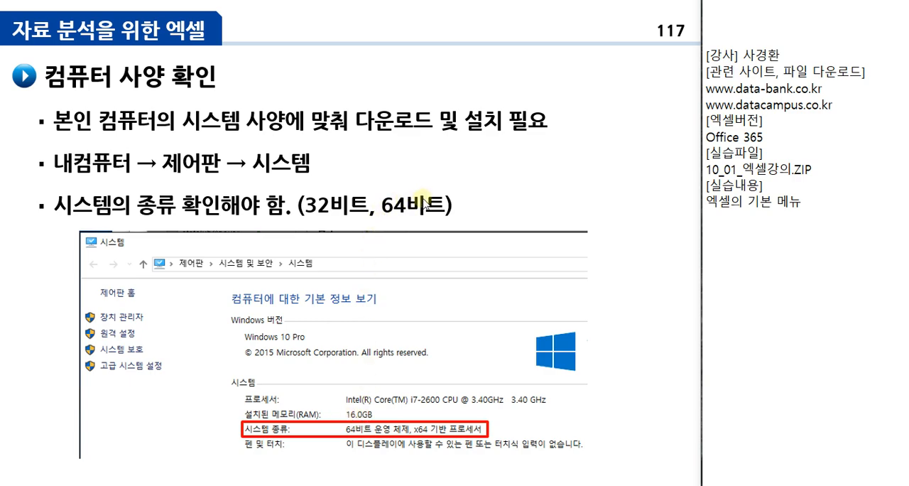
left_click(508, 75)
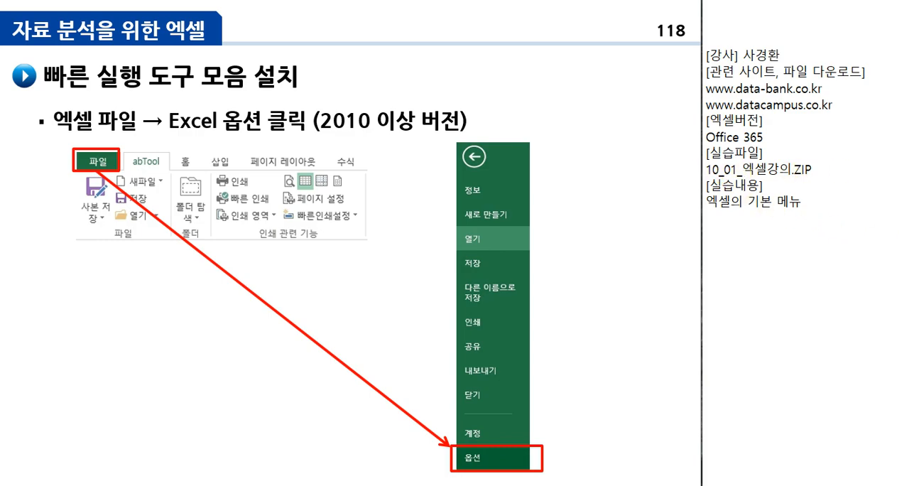
- Switch to File Explorer and open the part_03_나누기,빈칸채우기 folder inside 01_01_엑셀강의
left_click_drag(908, 0, 908, 0)
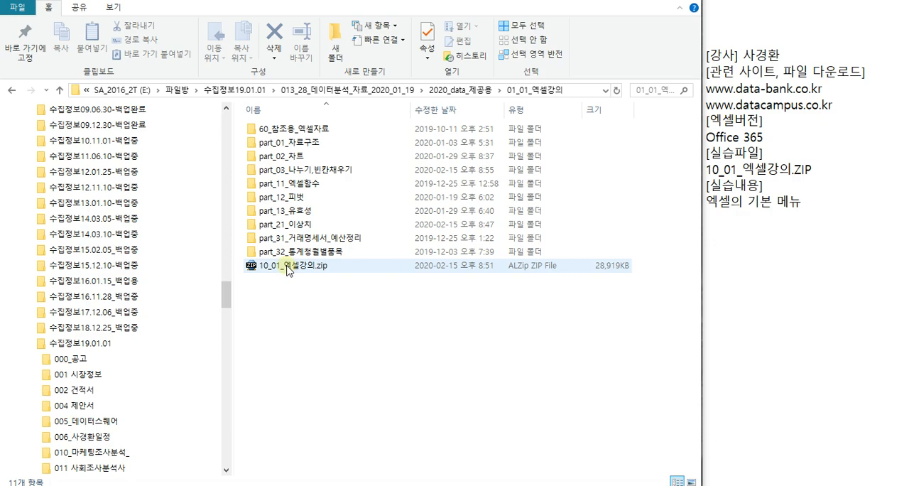
left_click(326, 144)
left_click(318, 158)
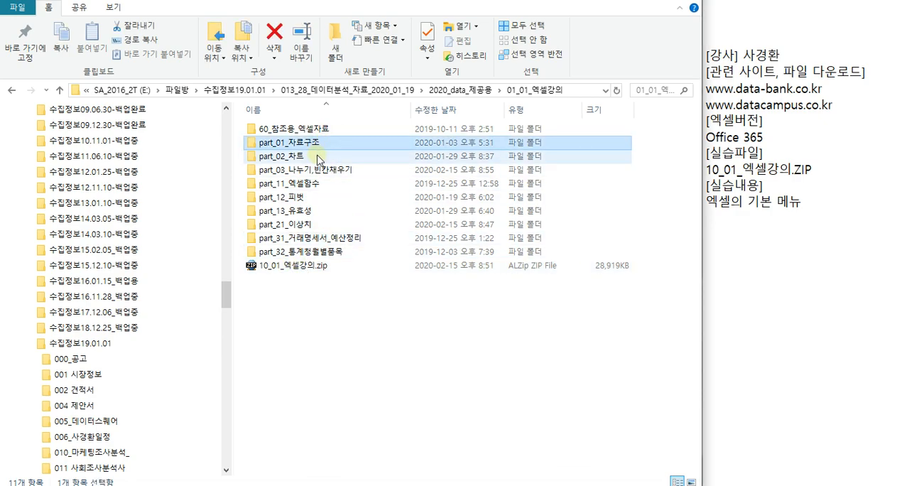
left_click(317, 171)
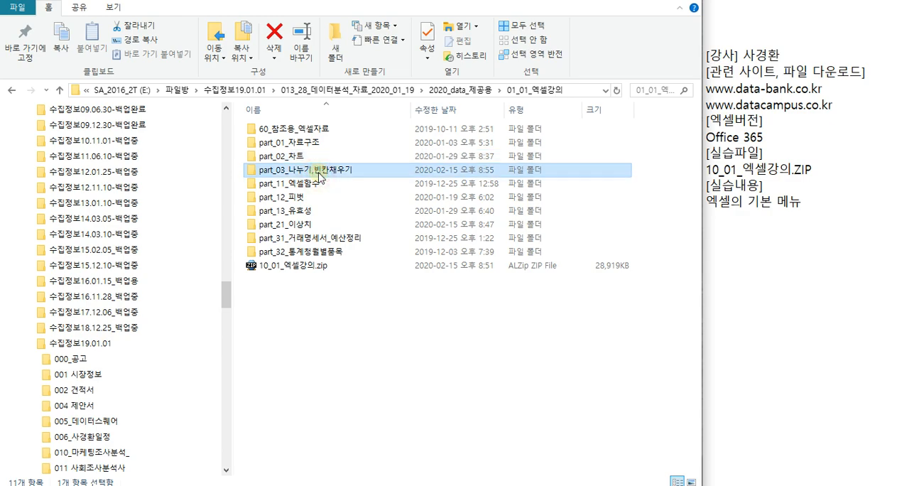
left_click(316, 185)
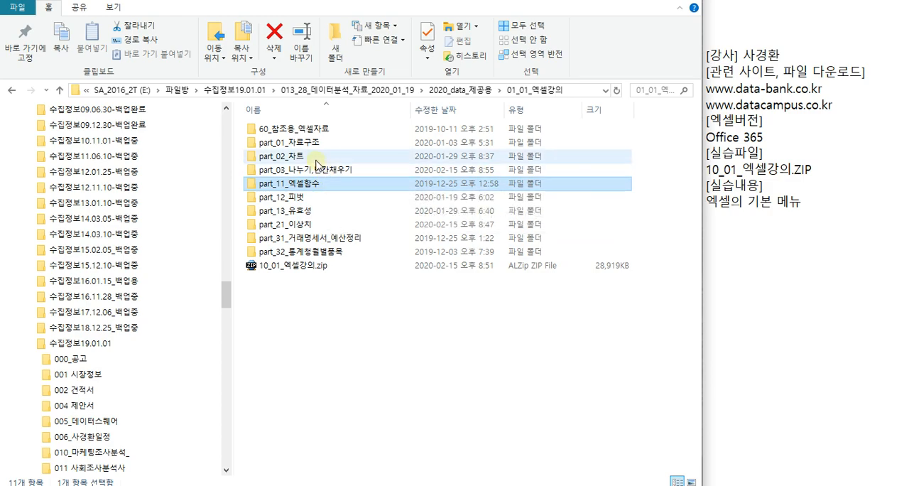
left_click(306, 174)
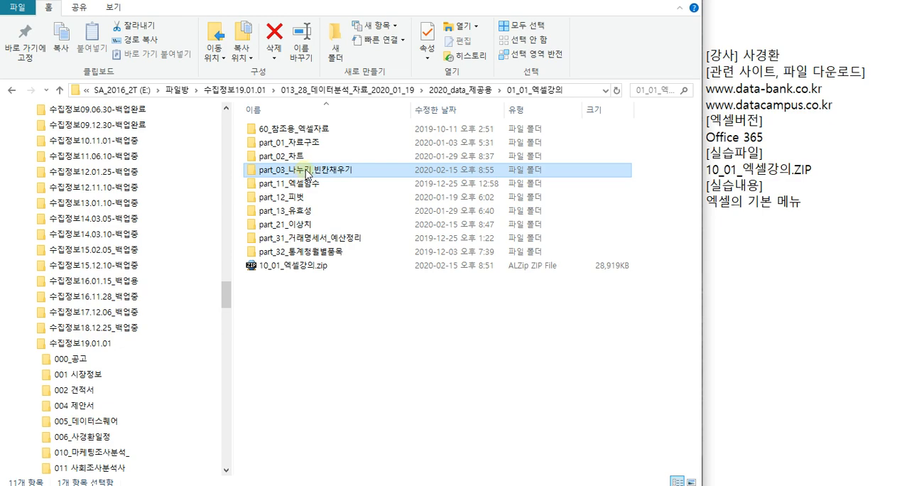
double_click(306, 174)
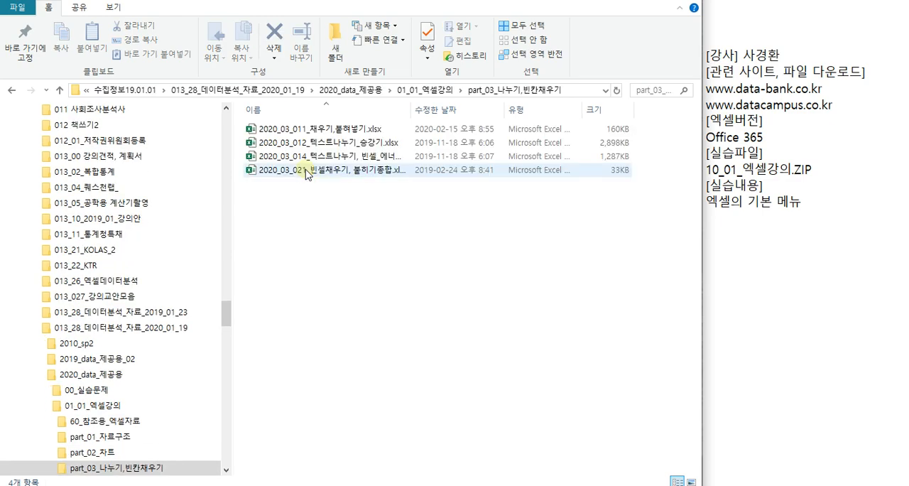
- Open the workbook 2020_03_011_채우기,붙혀넣기.xlsx in Excel and move its window over the presentation area
left_click(313, 133)
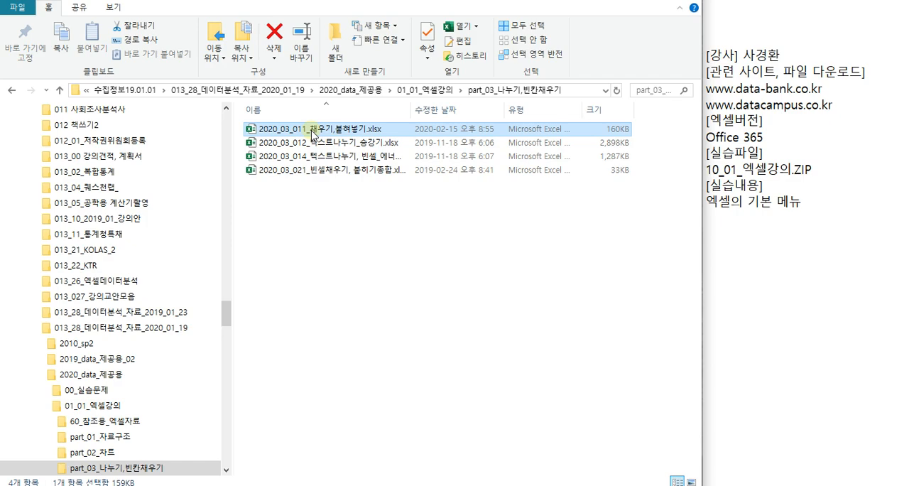
double_click(312, 131)
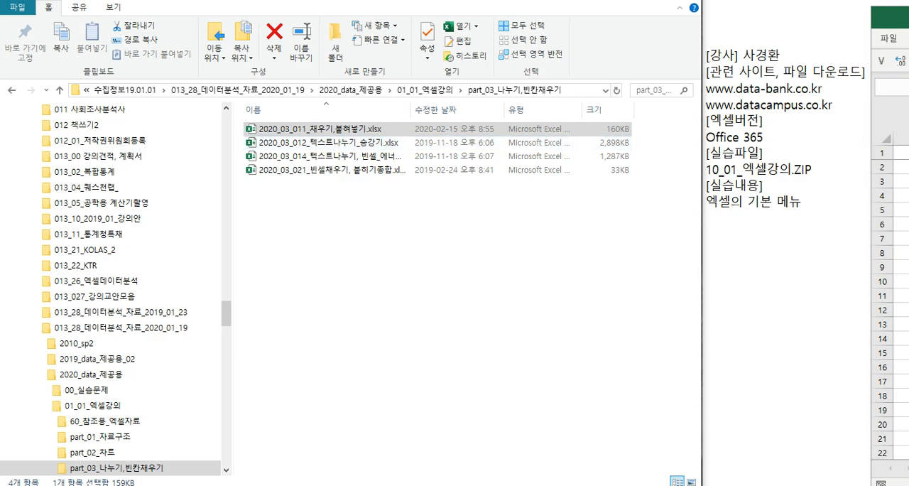
left_click_drag(665, 36, 495, 15)
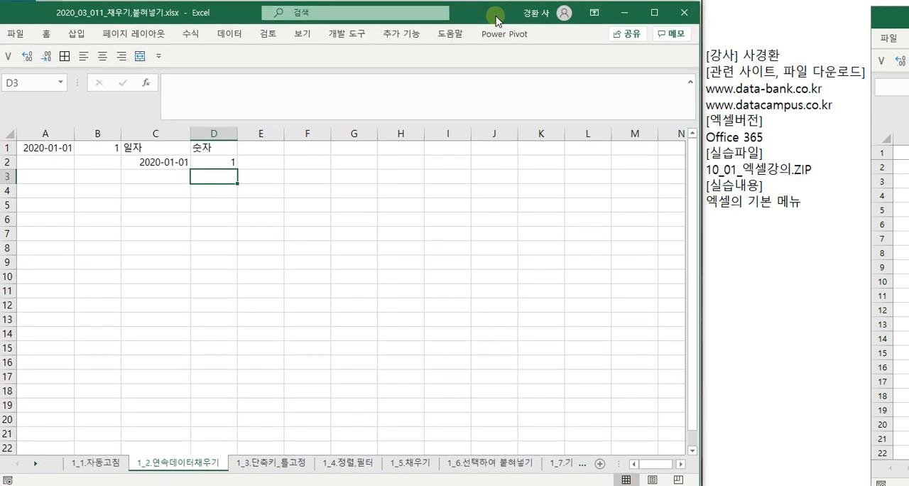
- Go to the 1_1.자동고침 sheet and enter = in cell A1
left_click(83, 463)
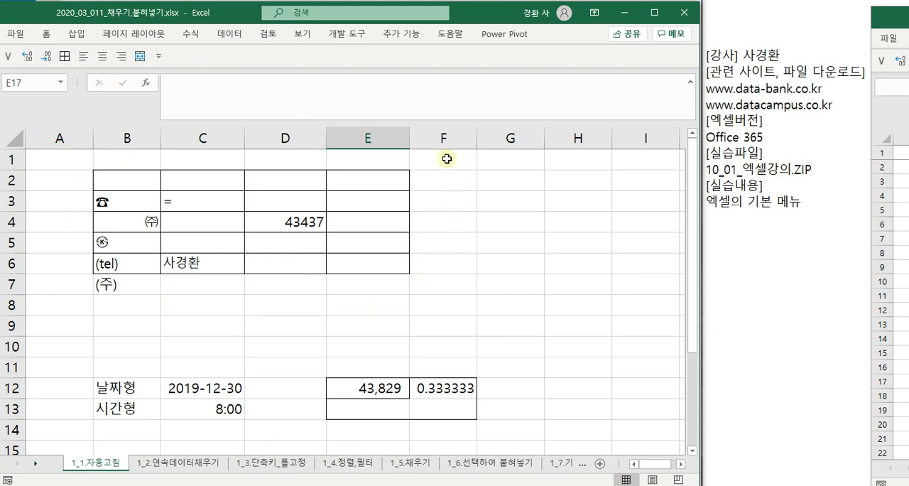
left_click(73, 135)
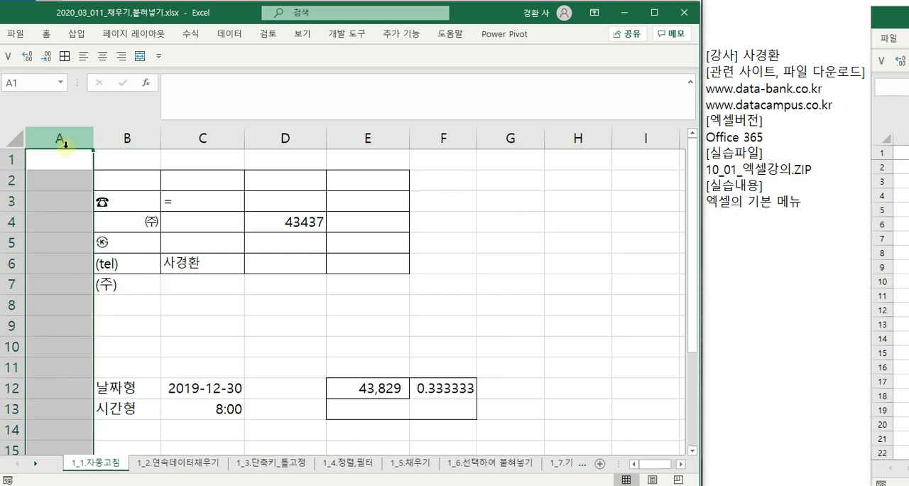
left_click(63, 158)
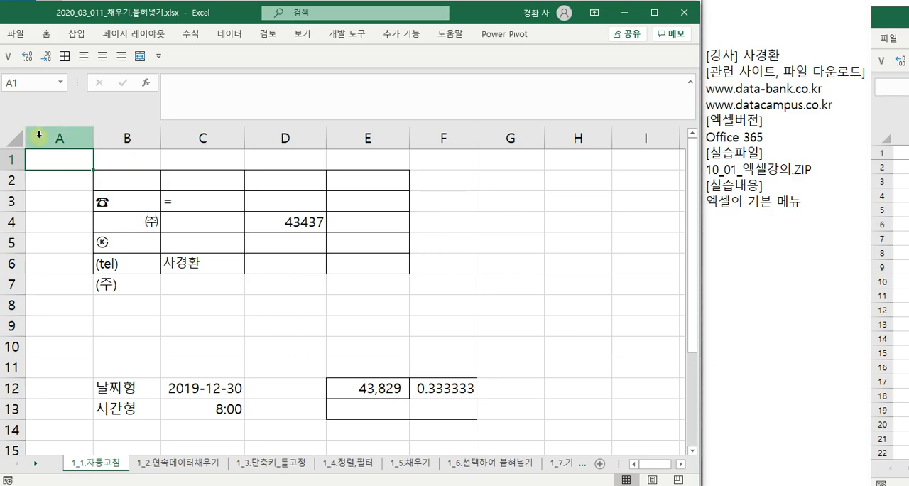
type("=")
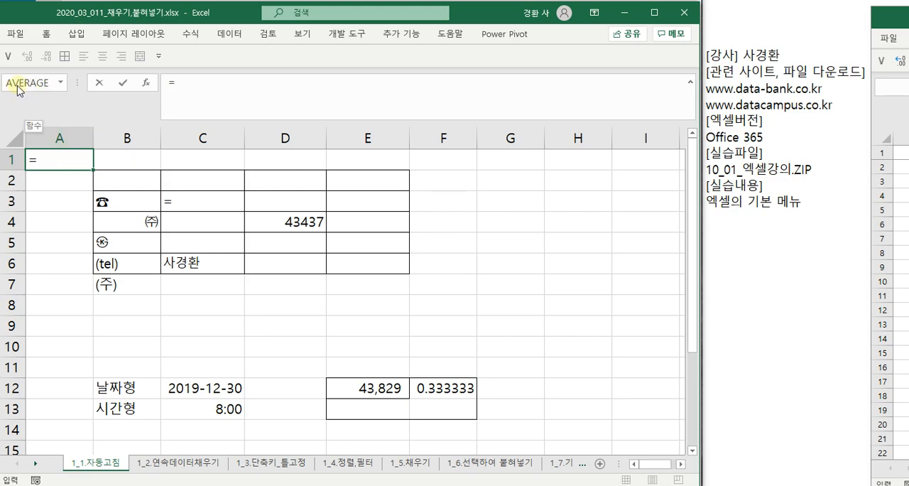
key("Tab")
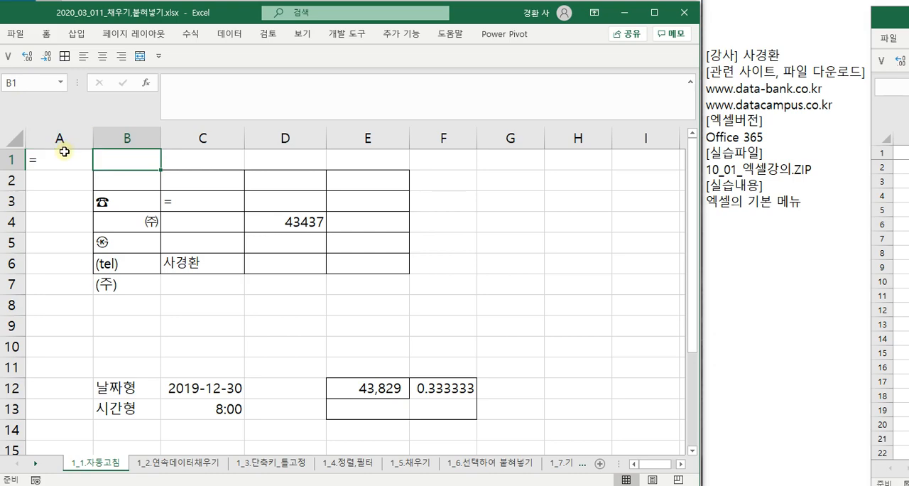
- Move the active cell from A1 down to A5, across to G5, and back to column A at A6
left_click(62, 159)
key("Down")
key("Down")
key("Down")
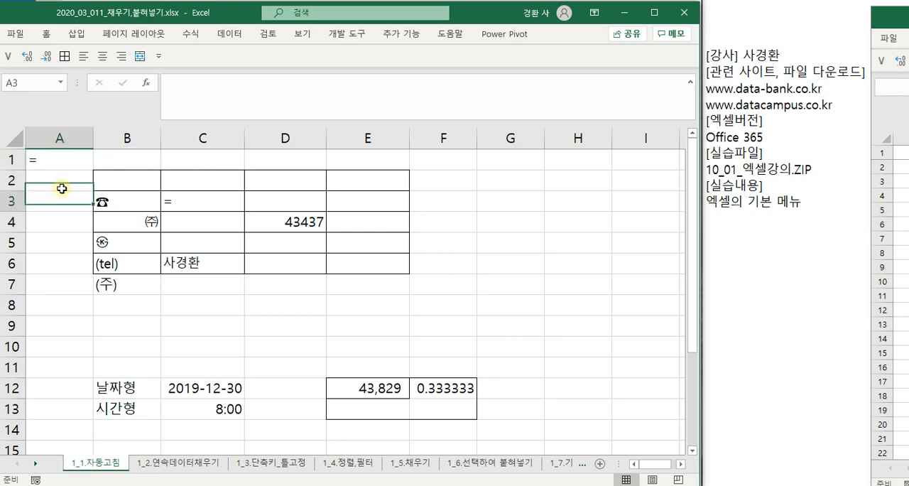
key("Down")
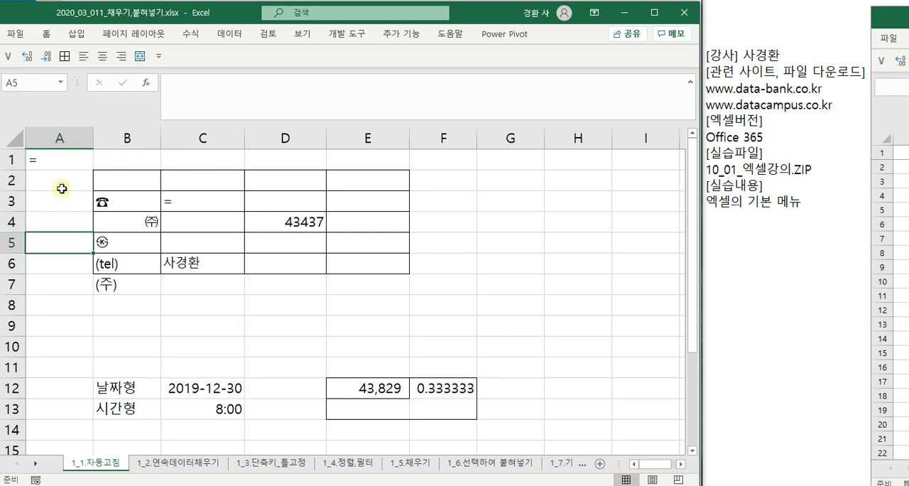
key("Right")
key("Right")
key("Right")
key("Right")
key("Right")
key("Right")
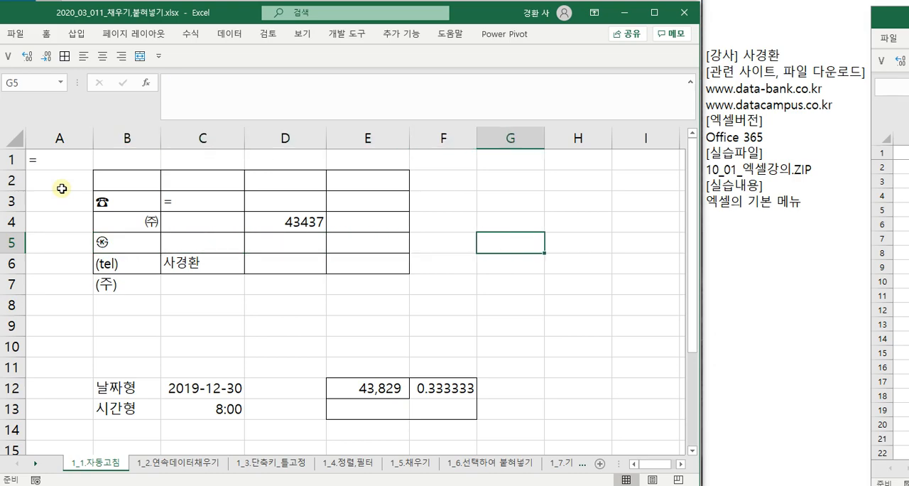
key("Home")
key("Down")
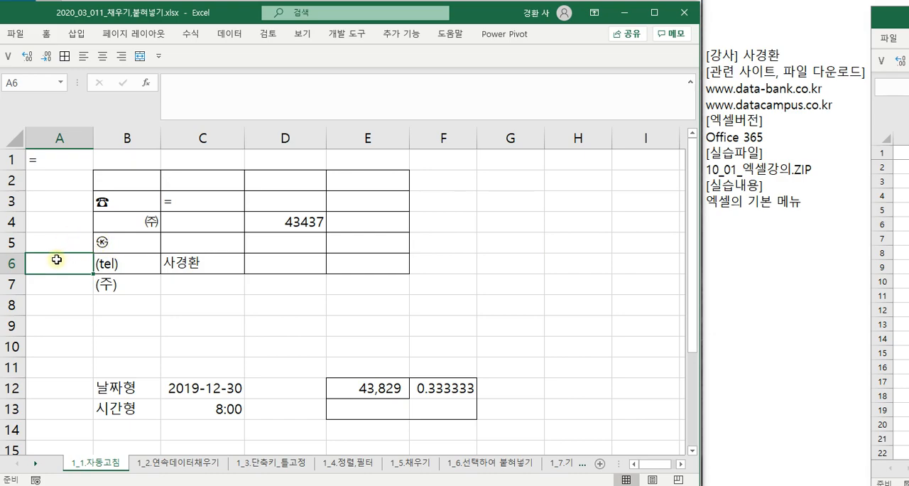
- Move the active cell from F6 across to I6 one cell at a time and go to the next row
left_click(423, 260)
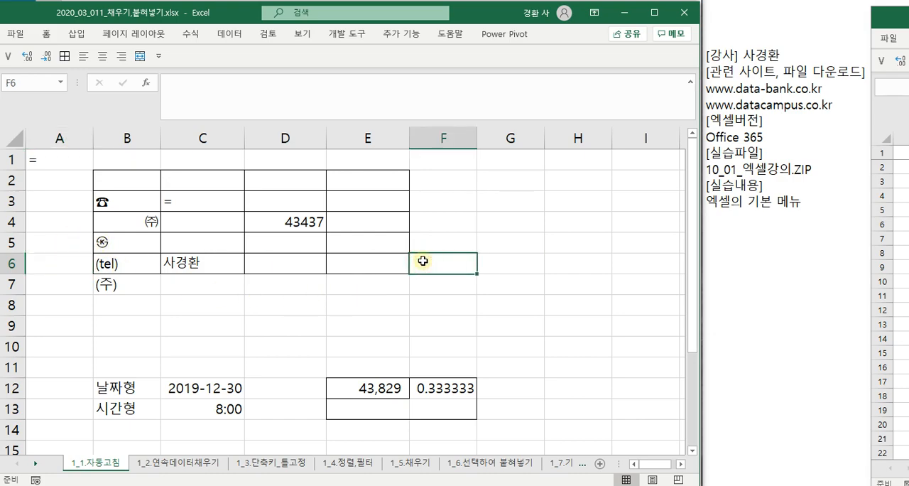
key("Tab")
key("Tab")
key("Tab")
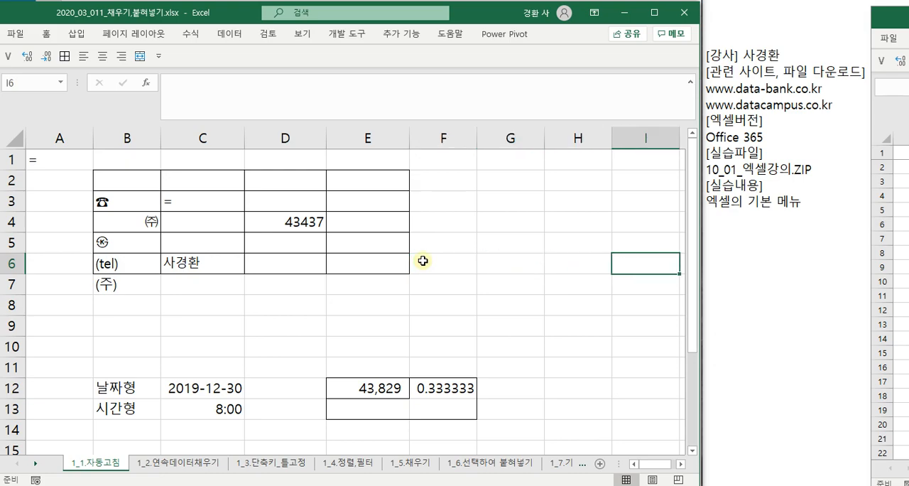
key("Return")
- Select the bordered range B2:E6 and return the selection to cell B2
left_click(461, 264)
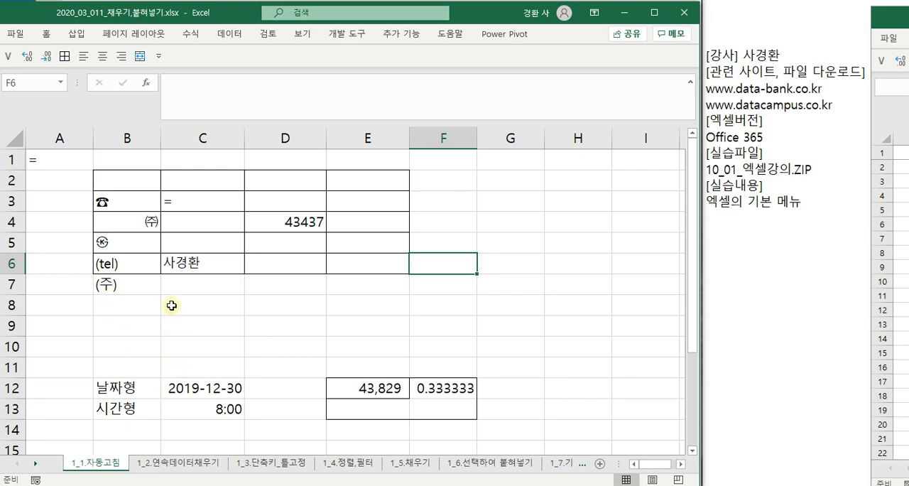
left_click_drag(126, 183, 362, 263)
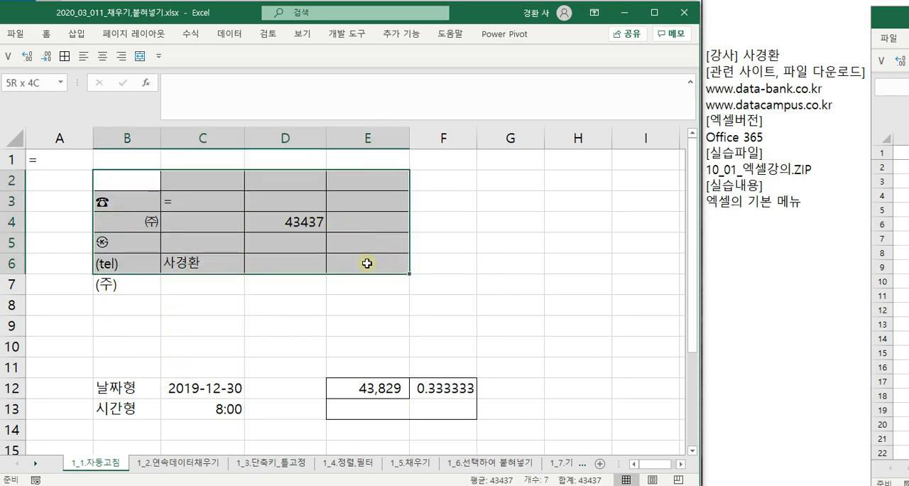
left_click(101, 180)
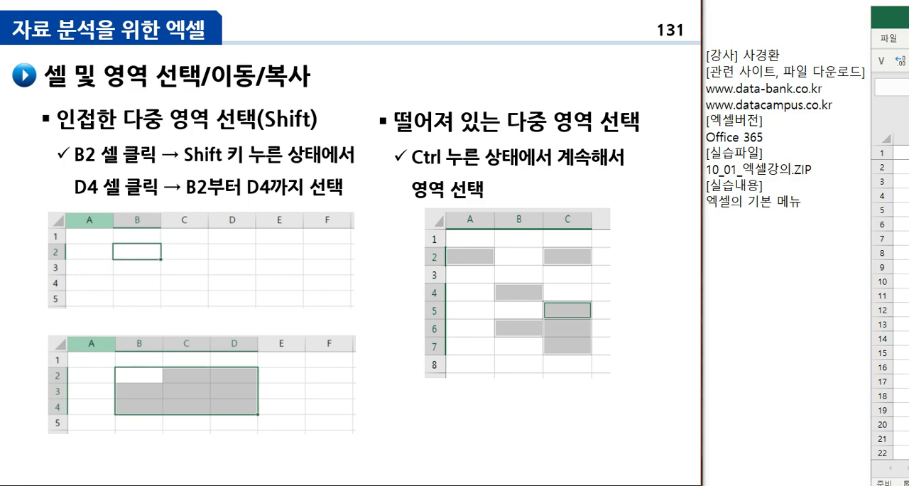
- Look through the presentation slides from slide 131 onward, past the autofill slides and into the analysis functions section
key("Page_Down")
key("Page_Down")
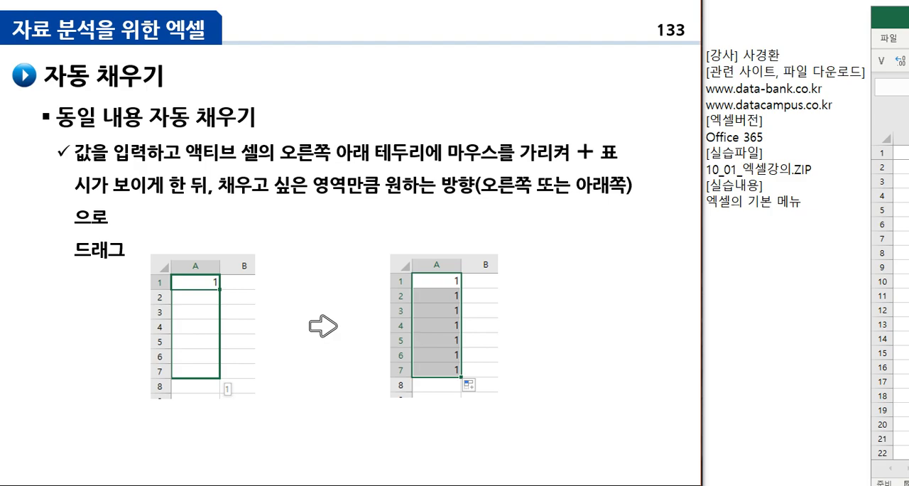
key("Page_Down")
key("Page_Down")
key("Page_Down")
key("Page_Down")
key("Page_Down")
key("Page_Down")
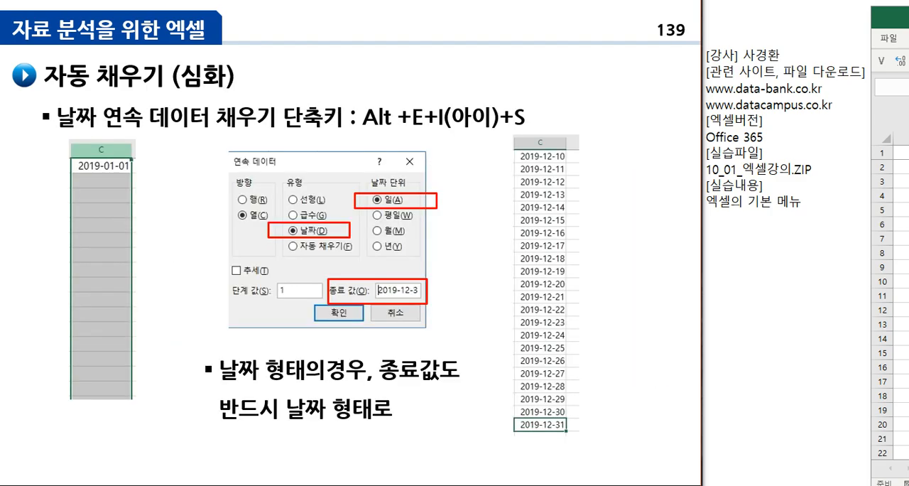
key("Page_Down")
key("Page_Down")
key("Page_Down")
key("Page_Down")
key("Page_Down")
key("Page_Down")
key("Page_Down")
key("Page_Down")
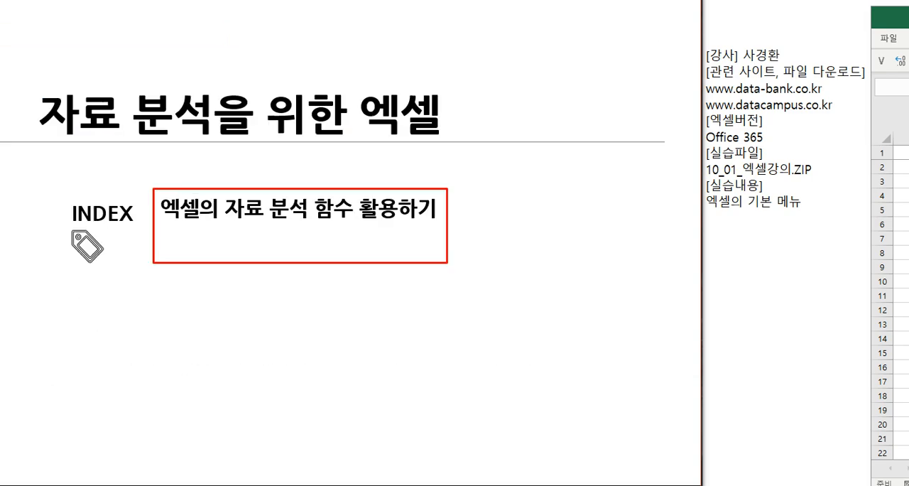
key("Page_Down")
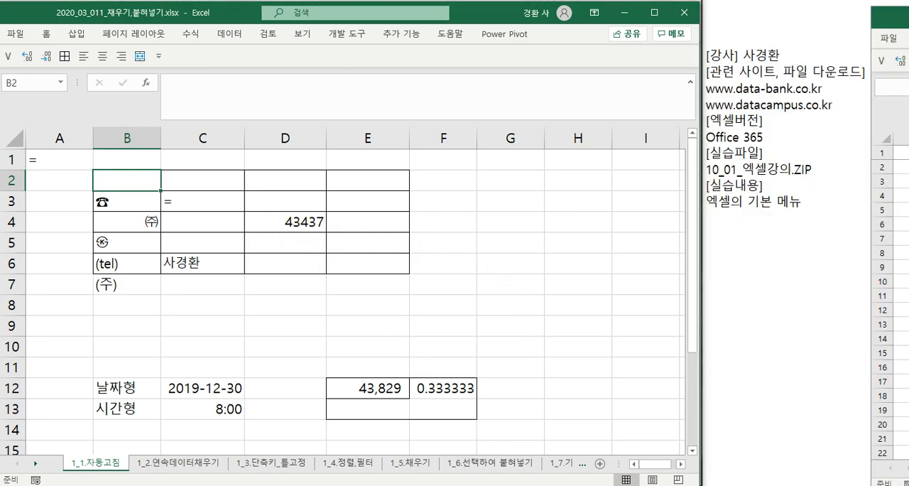
- Select entire rows 1, 2, 4, 7 and 6 one at a time on the 1_1.자동고침 sheet
left_click(14, 159)
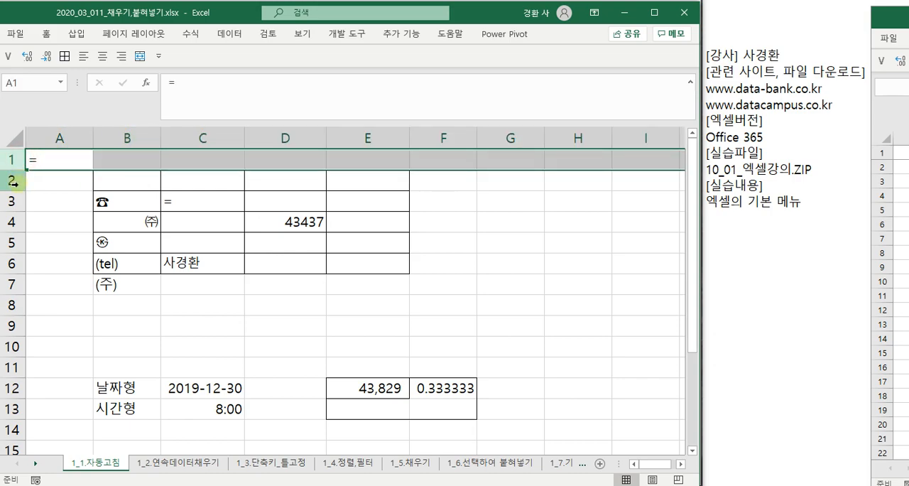
left_click(13, 180)
left_click(13, 222)
left_click(10, 286)
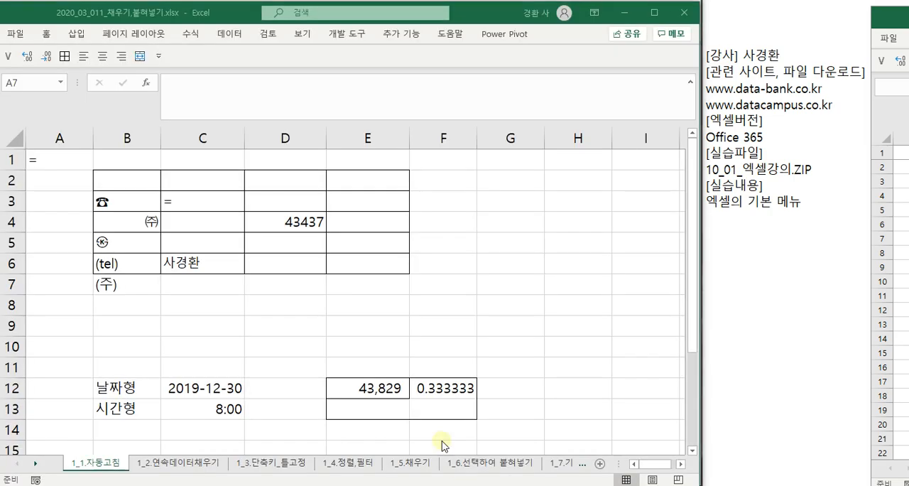
left_click(12, 284)
left_click(12, 263)
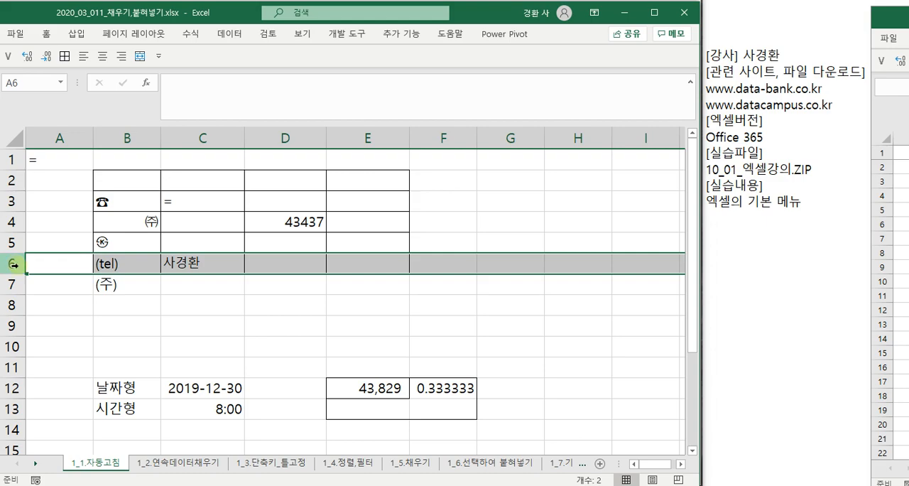
- Select the entire column C and the entire row 6 alternately, two times each, finishing on row 6
left_click(230, 138)
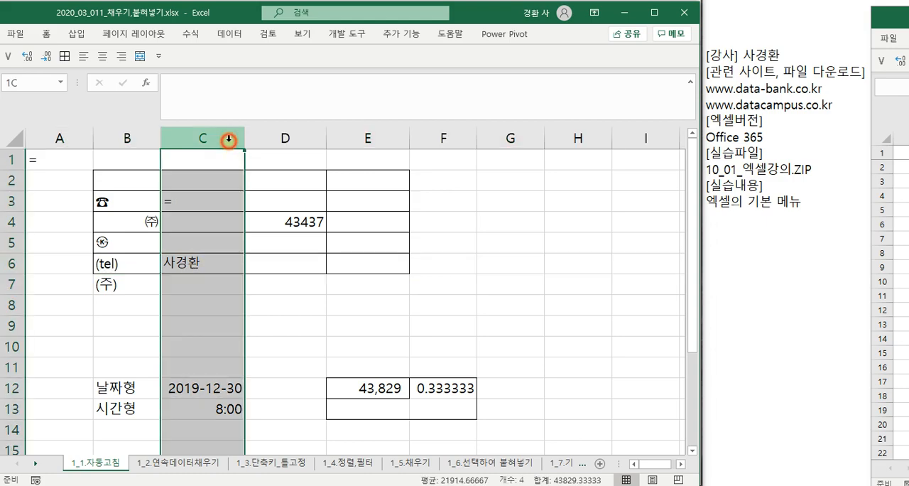
left_click(12, 263)
left_click(209, 138)
left_click(12, 263)
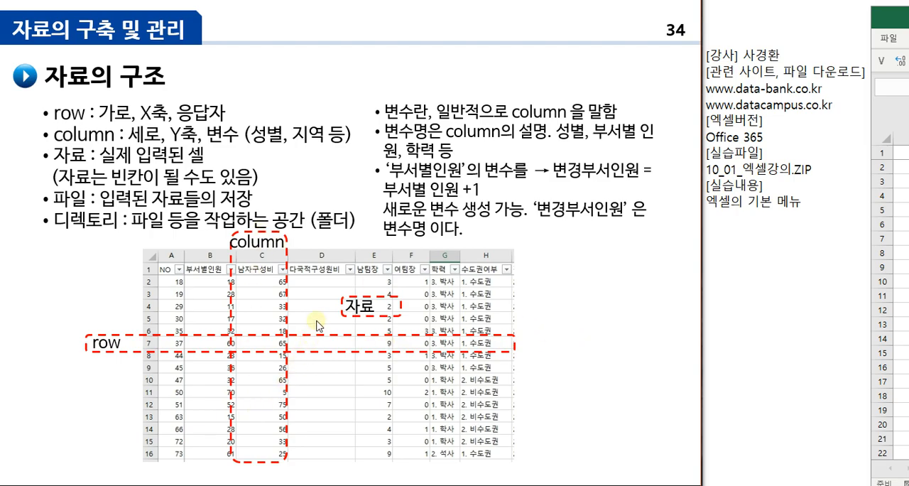
- Select cell C5 in the Excel workbook, and advance the presentation to slide 35 before returning to the workbook
key("alt+Tab")
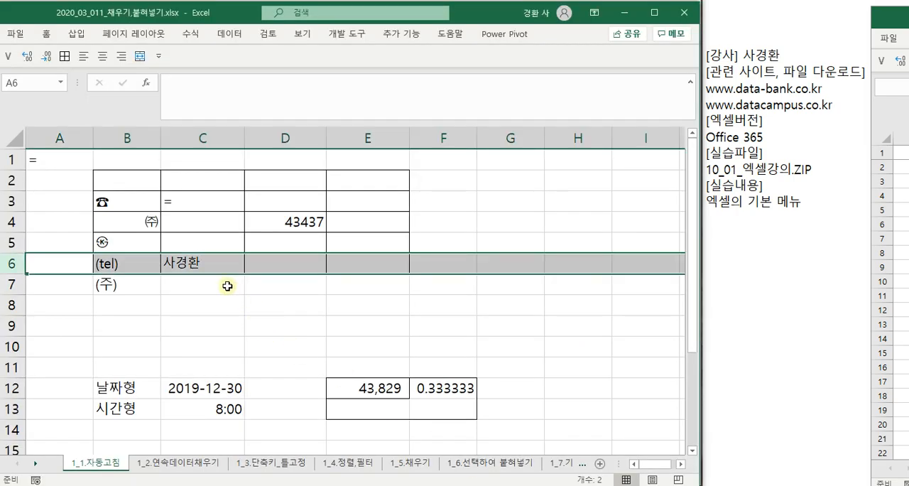
left_click(207, 248)
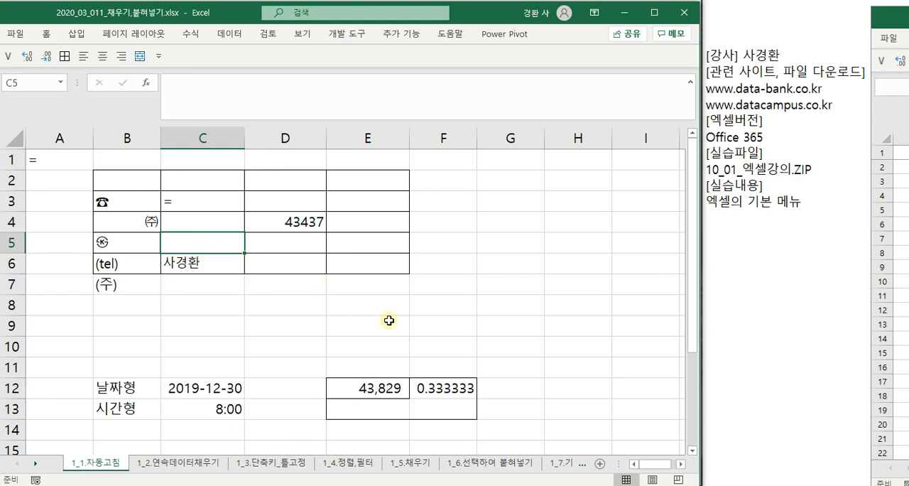
key("alt+Tab")
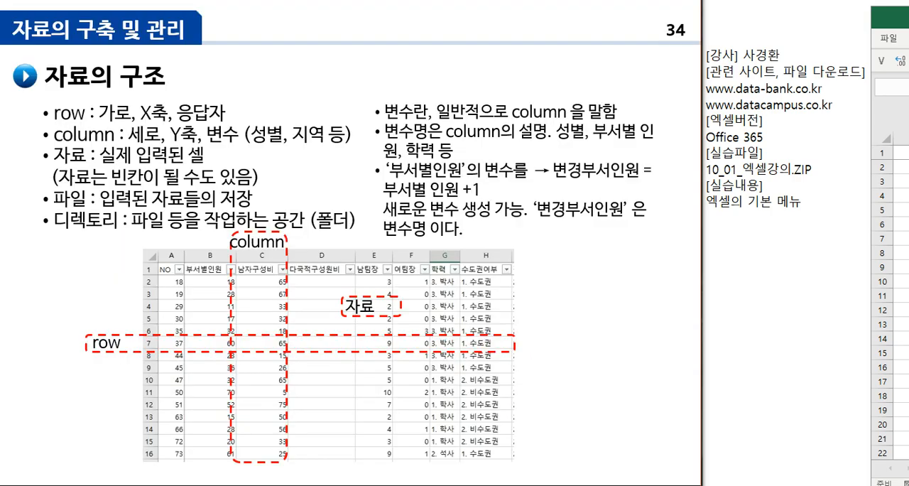
key("Right")
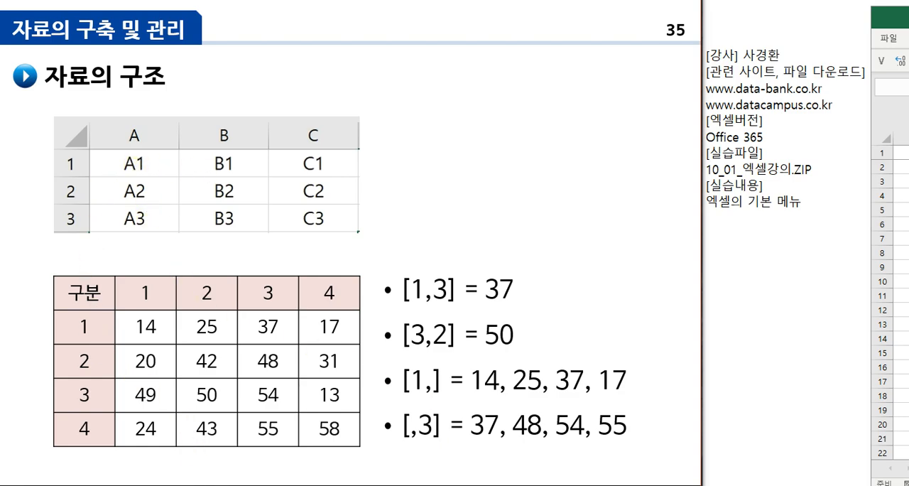
key("alt+Tab")
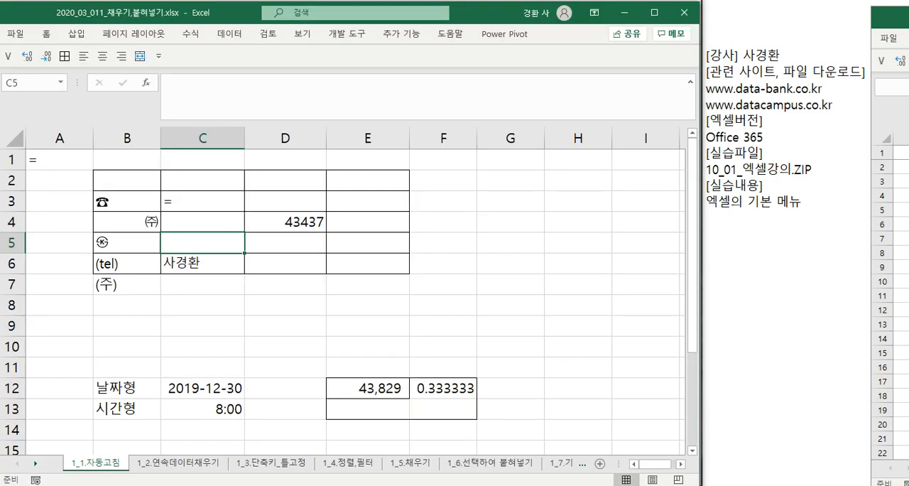
- Select cell C1, highlight its cell reference, and select the entire row 1
left_click(178, 155)
left_click(6, 83)
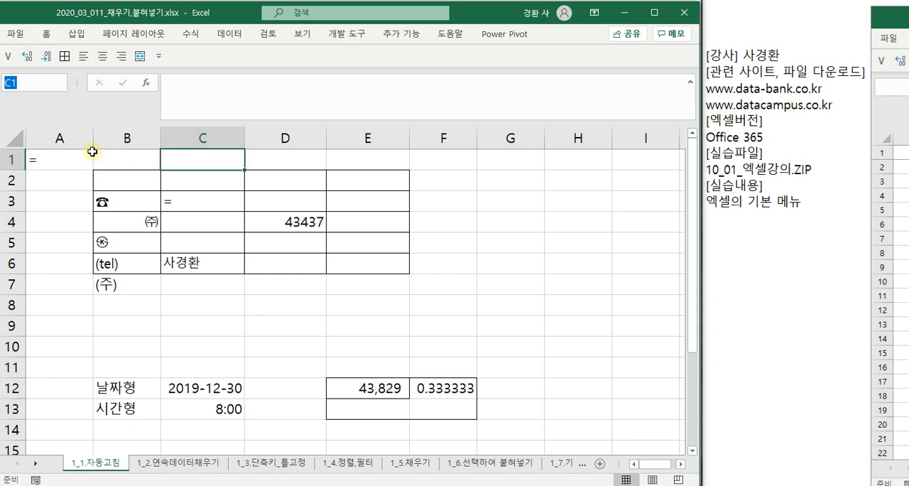
left_click(3, 159)
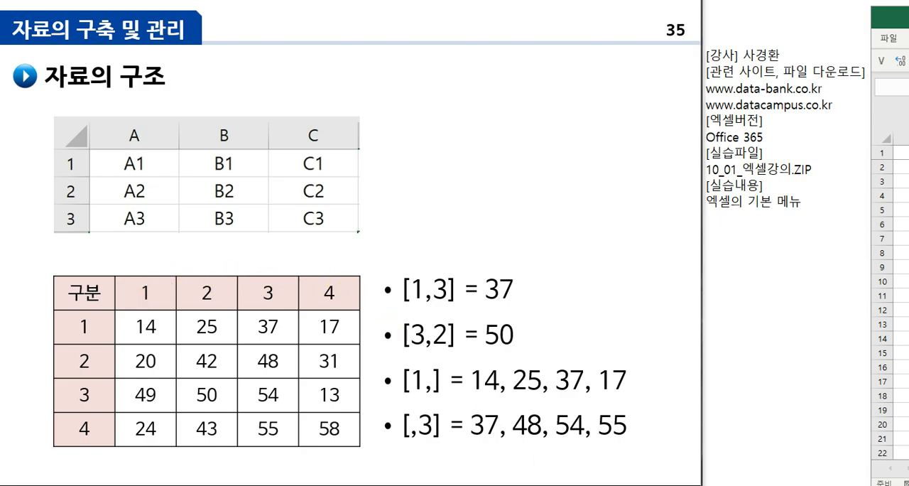
- Return from the slides to the Excel workbook, select cell C9, and select rows 2 to 5 one at a time
key("alt+Tab")
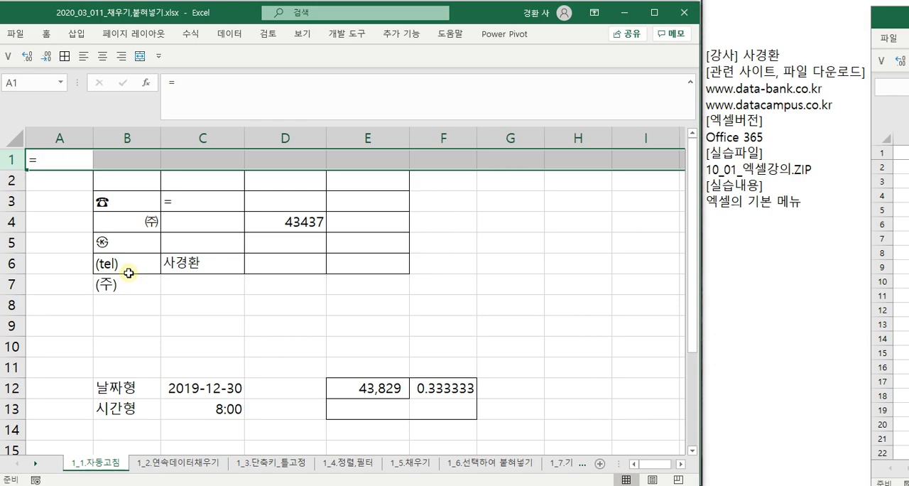
left_click(217, 327)
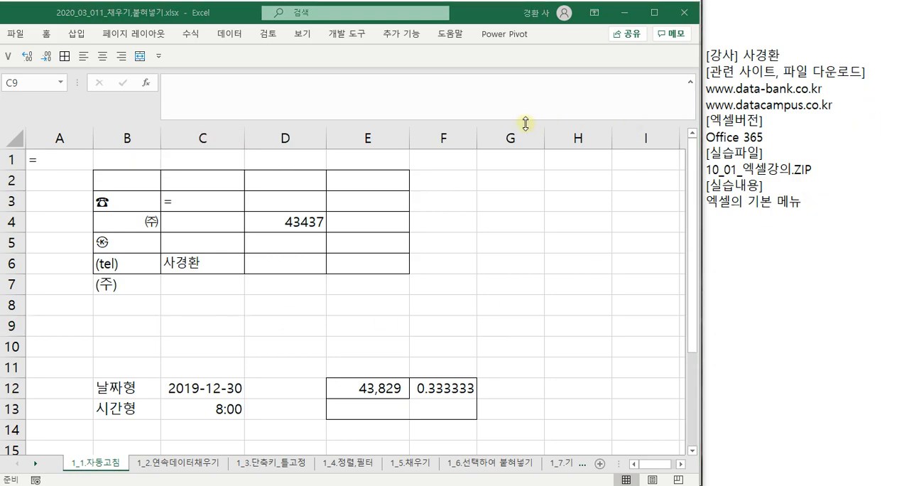
left_click(14, 186)
left_click(8, 223)
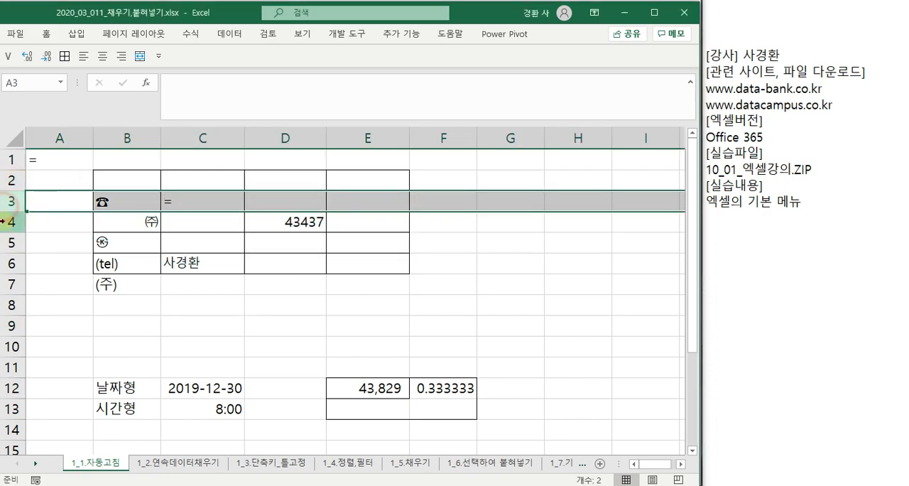
left_click(10, 241)
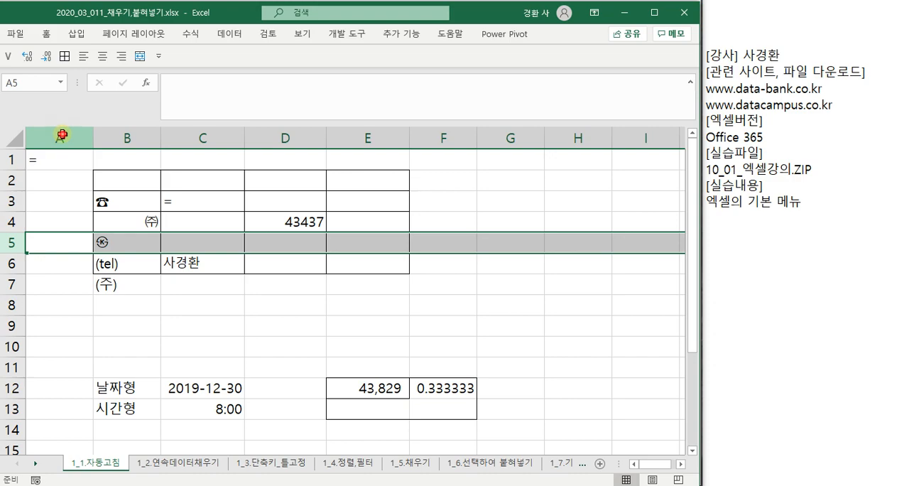
- Select the entire columns A, B, C, D and E one at a time
left_click(63, 136)
left_click(105, 132)
left_click(171, 136)
left_click(277, 137)
left_click(388, 136)
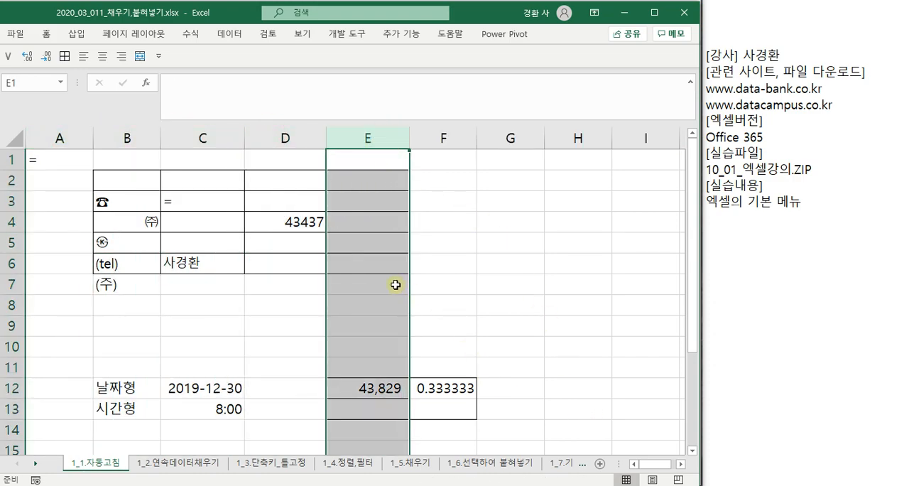
- Select cell D6 and alternate between cells D4 and C6 to compare number and text contents, finishing on C6
left_click(254, 266)
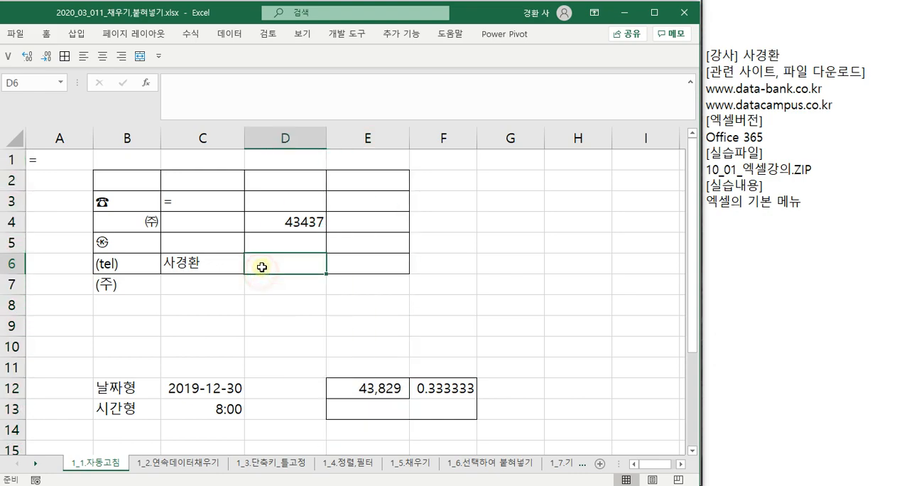
left_click(284, 223)
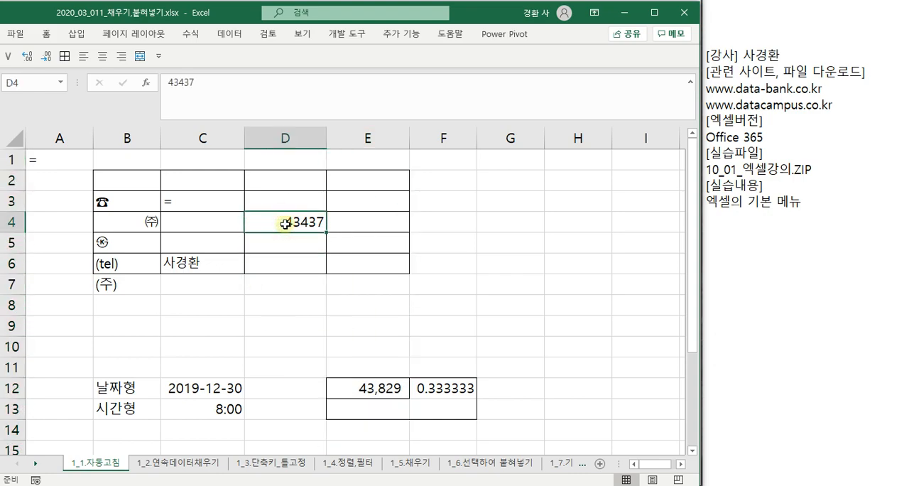
left_click(202, 263)
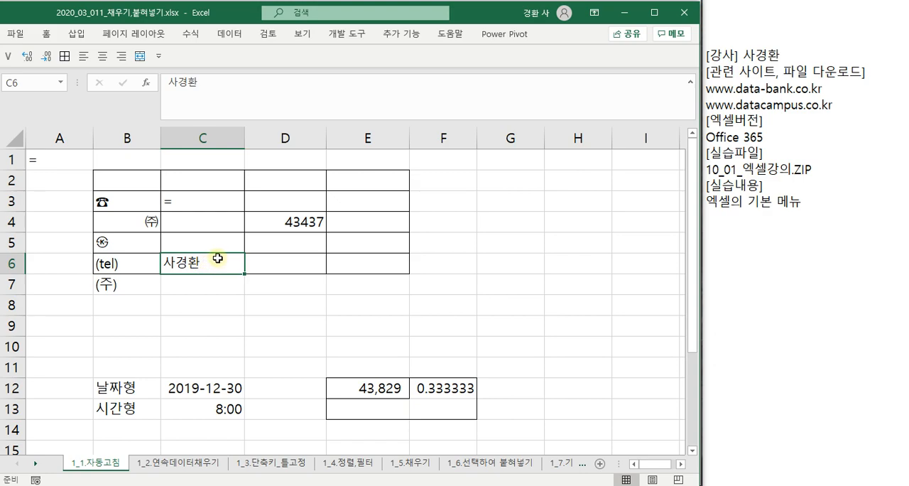
left_click(293, 221)
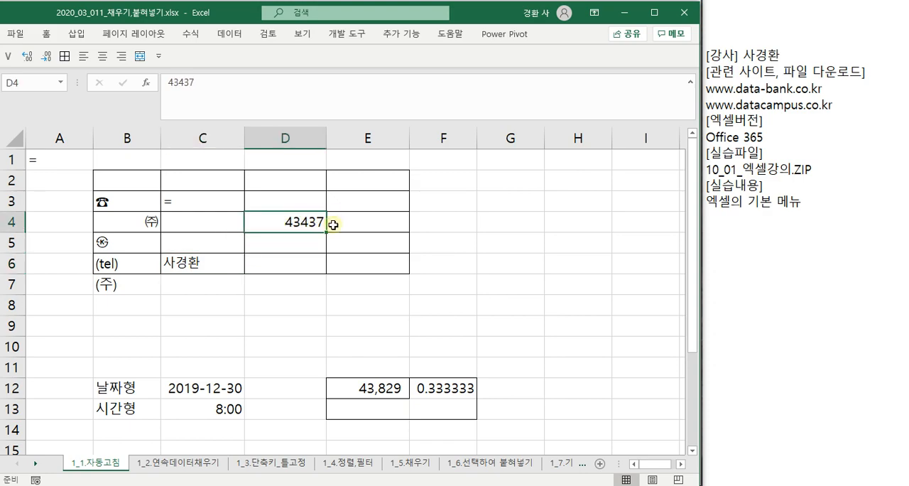
left_click(174, 263)
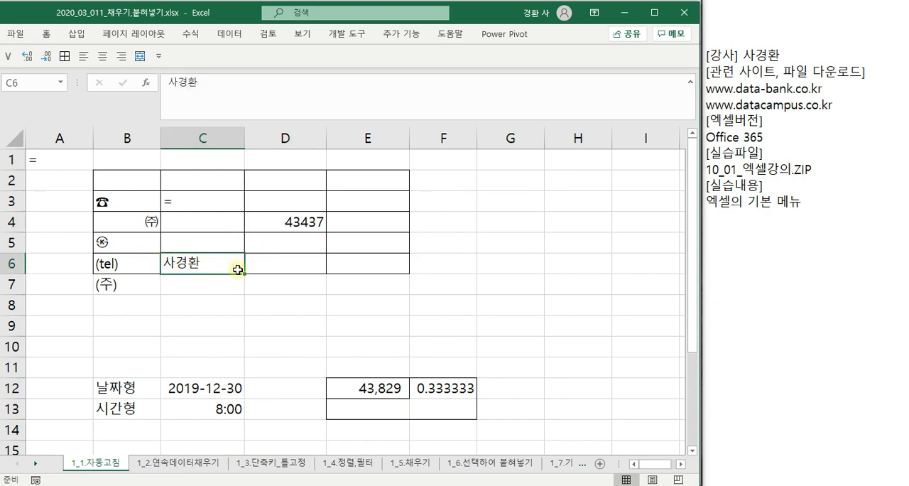
left_click(294, 222)
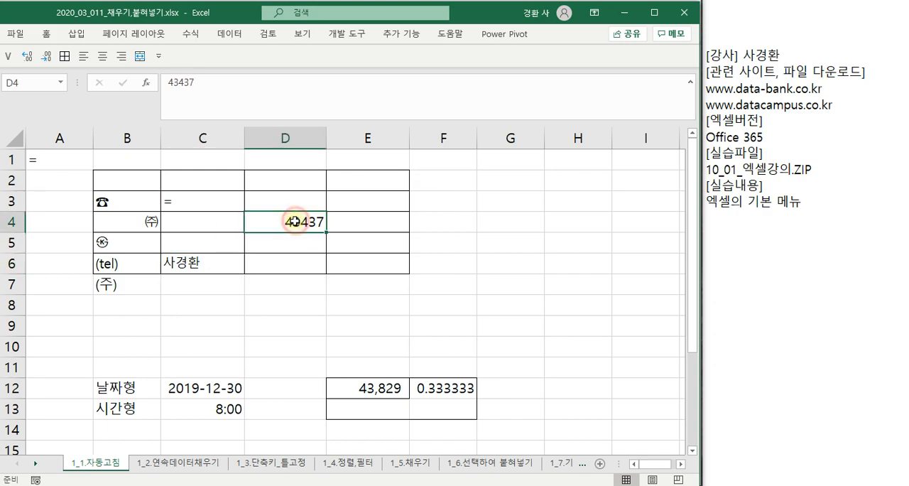
left_click(217, 264)
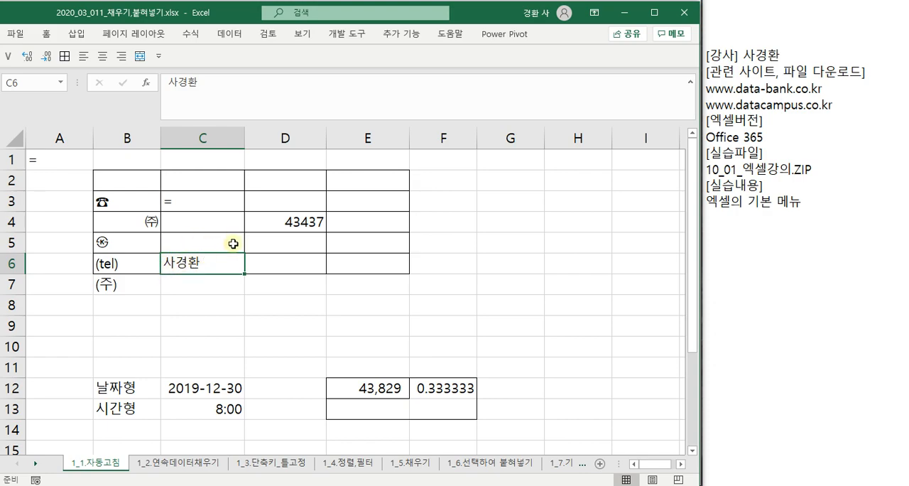
- Open the number in cell D4 for editing and place the insertion point at several positions among its digits
left_click(297, 215)
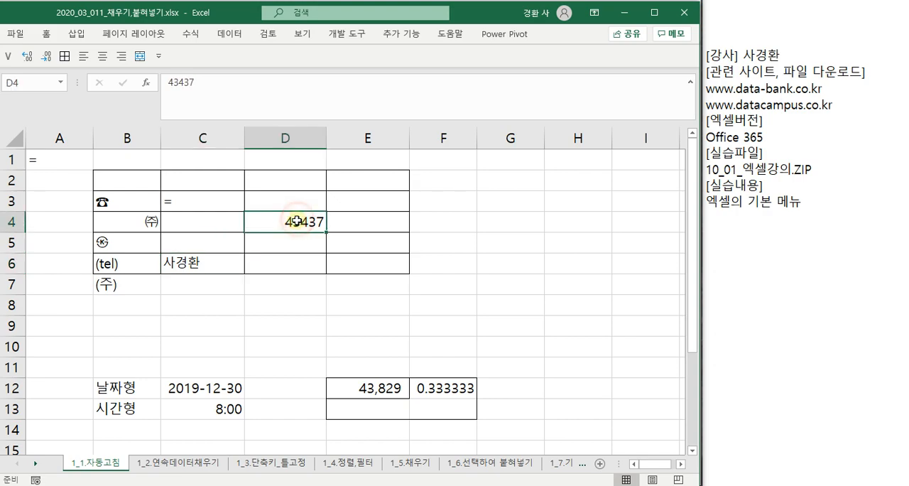
left_click(199, 81)
left_click(191, 81)
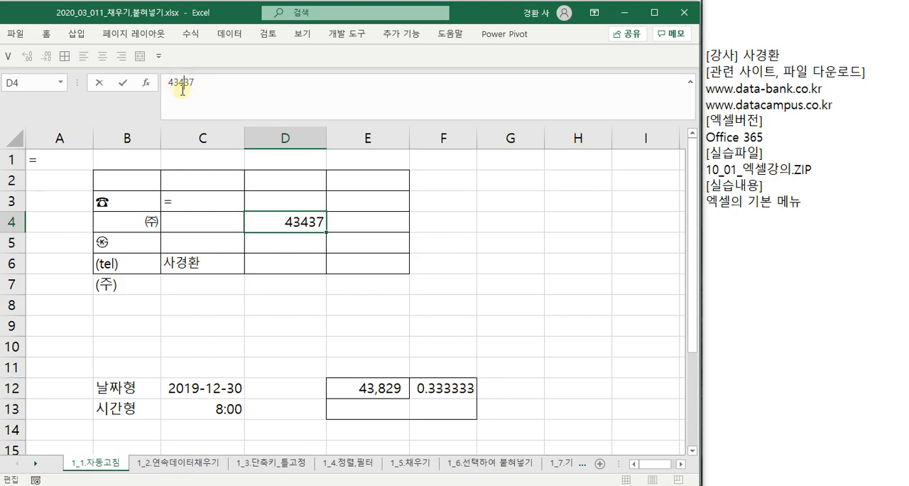
left_click(171, 82)
left_click(179, 83)
- Open the text in cell C6 for editing, and place the insertion point at the start of cell F12's value
left_click(196, 264)
left_click(201, 75)
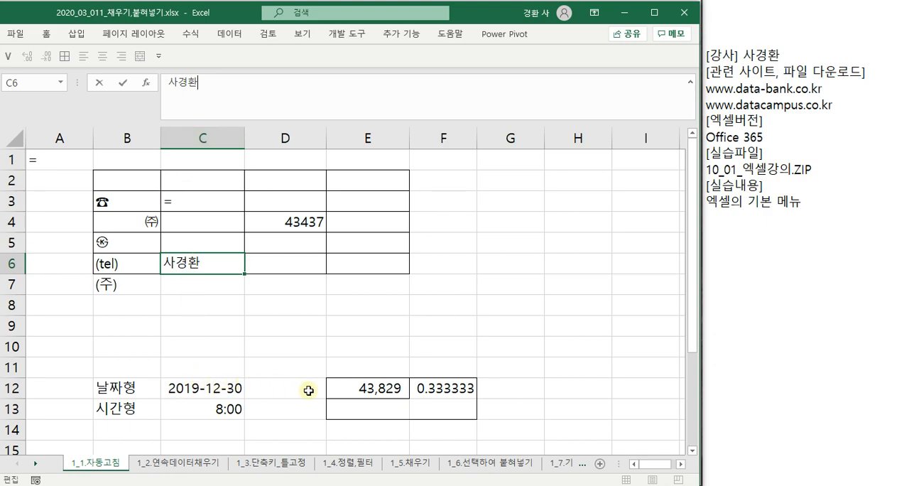
left_click(421, 391)
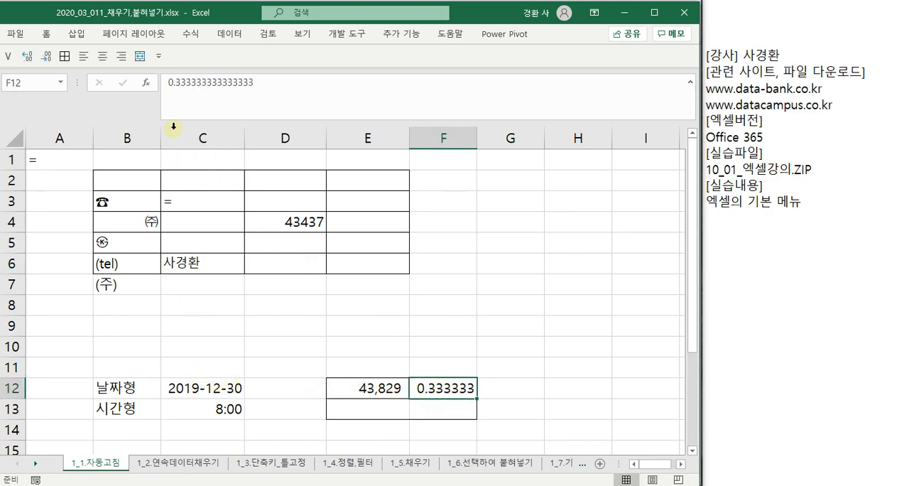
left_click(167, 83)
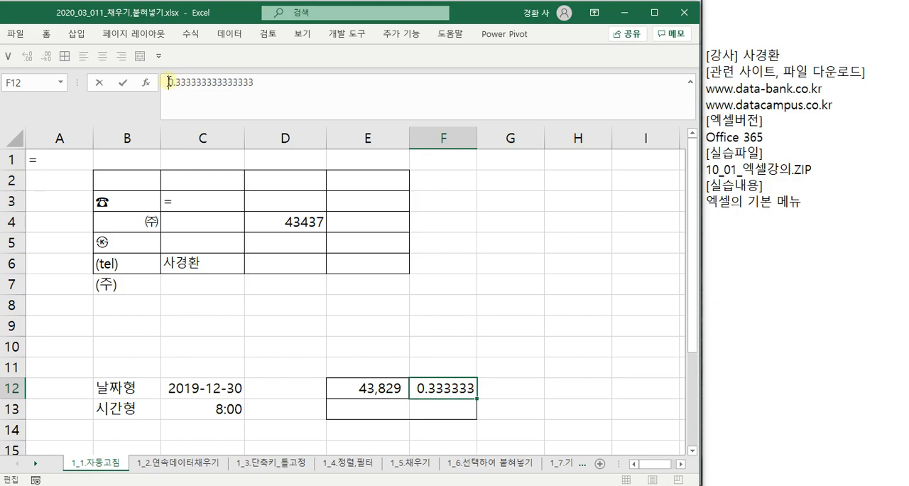
left_click(170, 82)
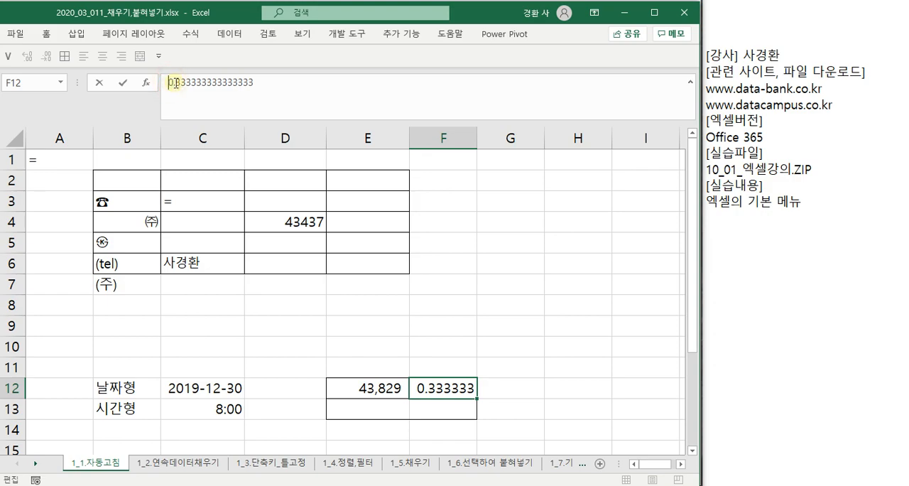
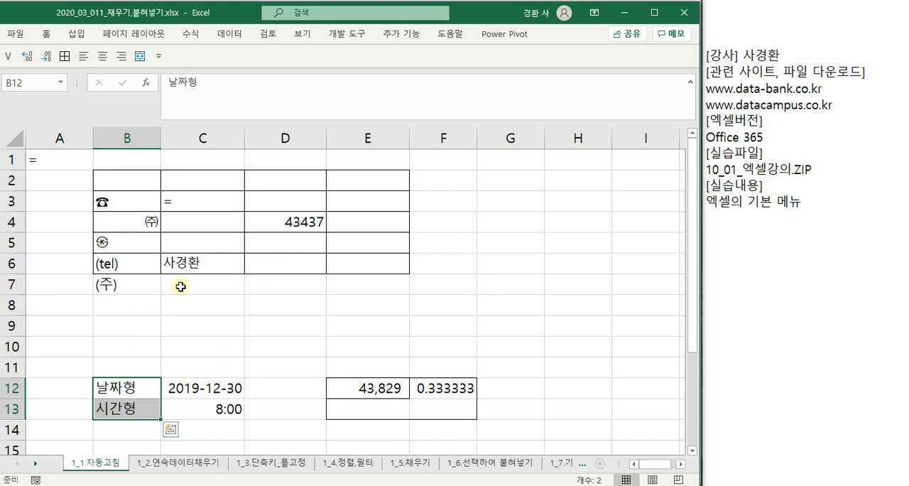
- Inspect the date and time values in C12:C13, the number in E12, empty cells C9 and C10, and the label in B12
left_click(210, 388)
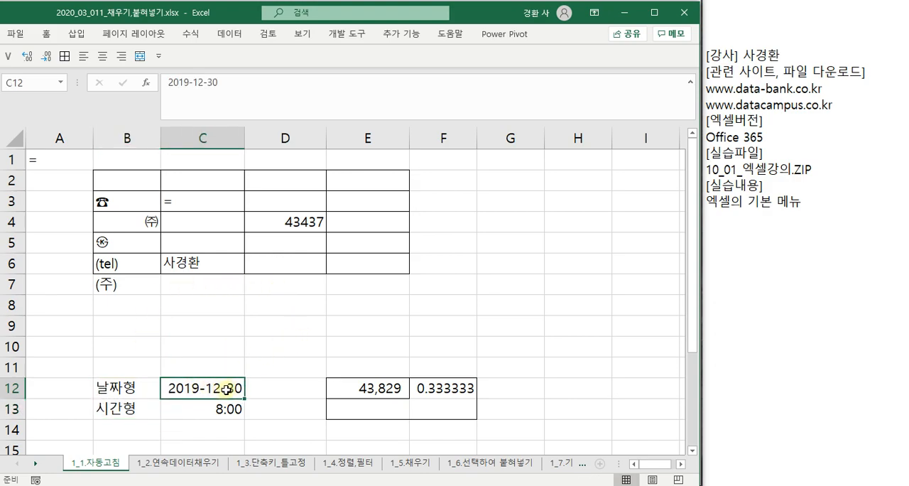
left_click(194, 410)
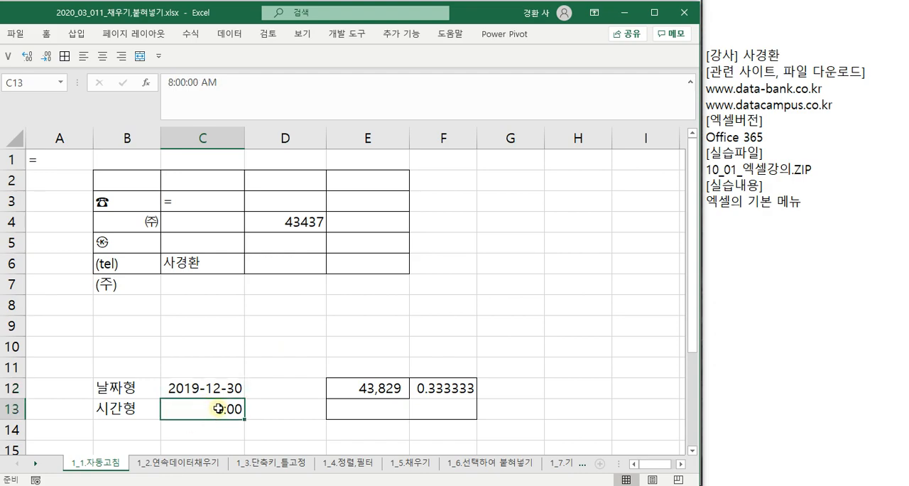
left_click(344, 387)
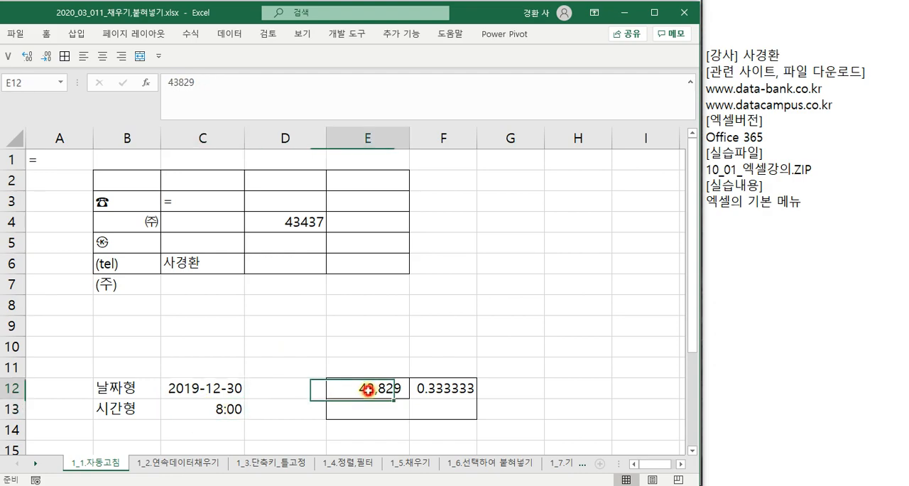
left_click(198, 322)
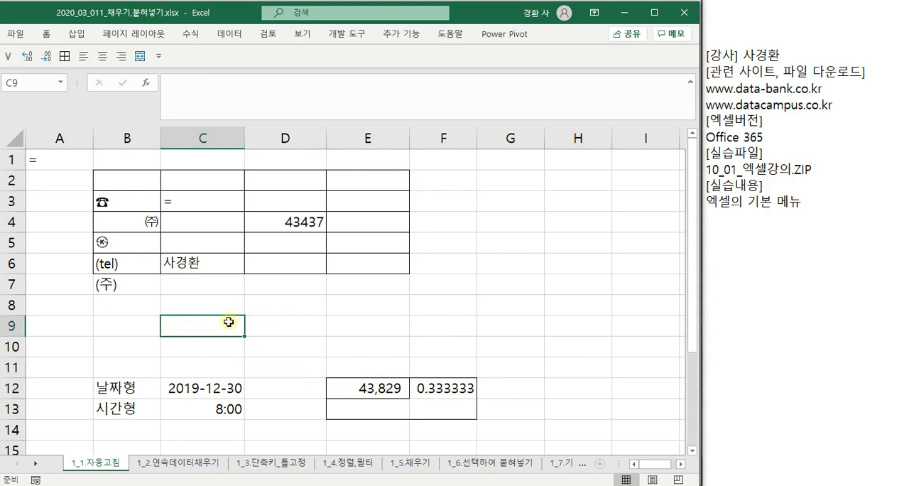
left_click(197, 349)
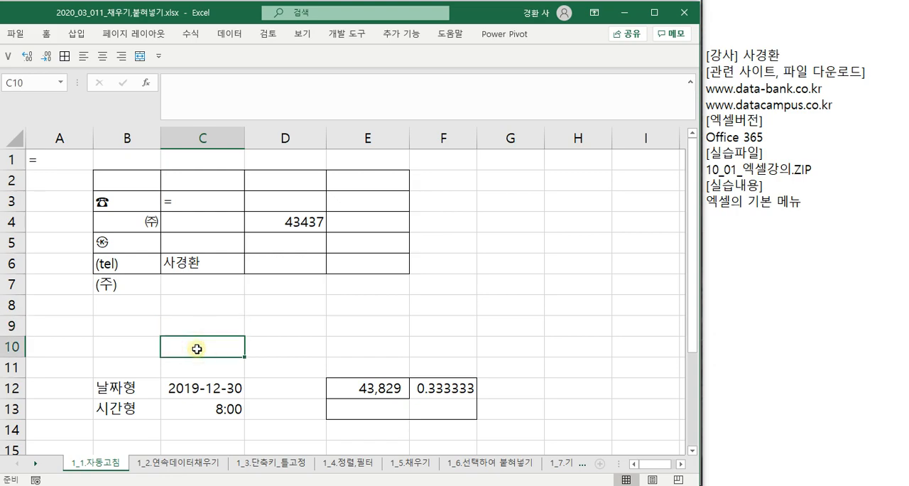
left_click_drag(213, 388, 214, 407)
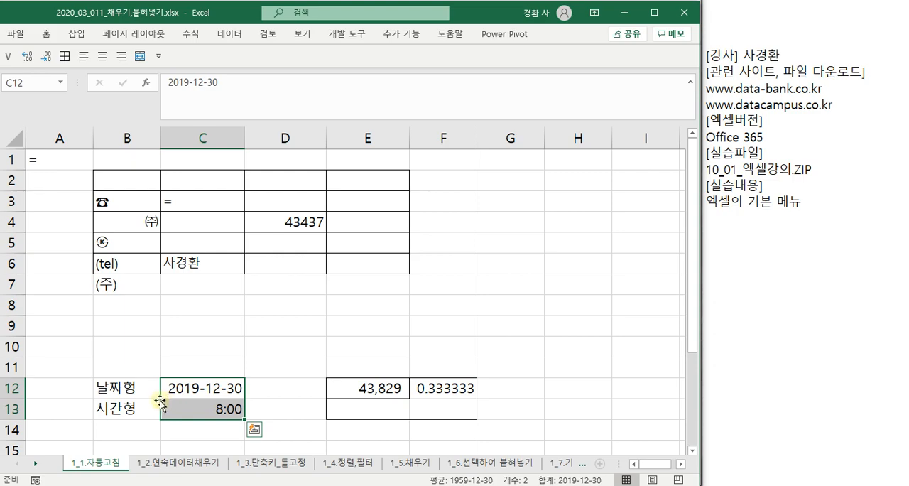
left_click(135, 385)
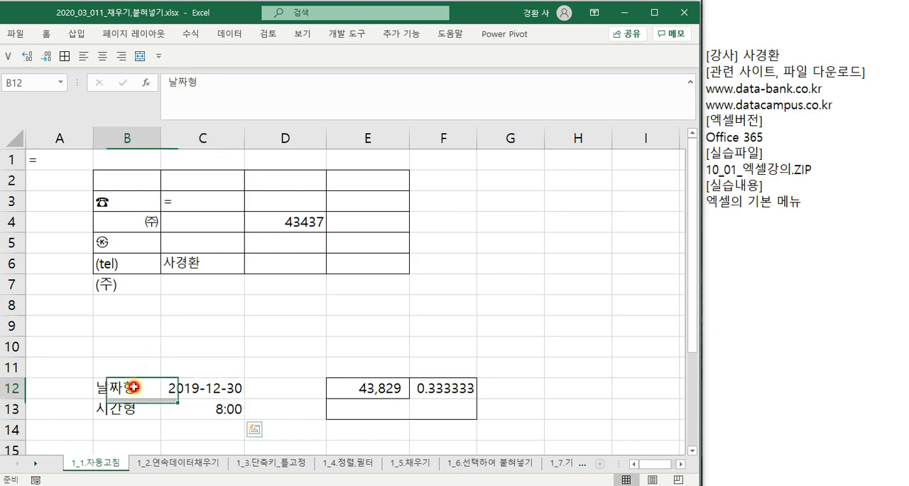
- Enter a3 in cell C9 as a mixed letter-and-number example and clear the cell again
left_click(181, 329)
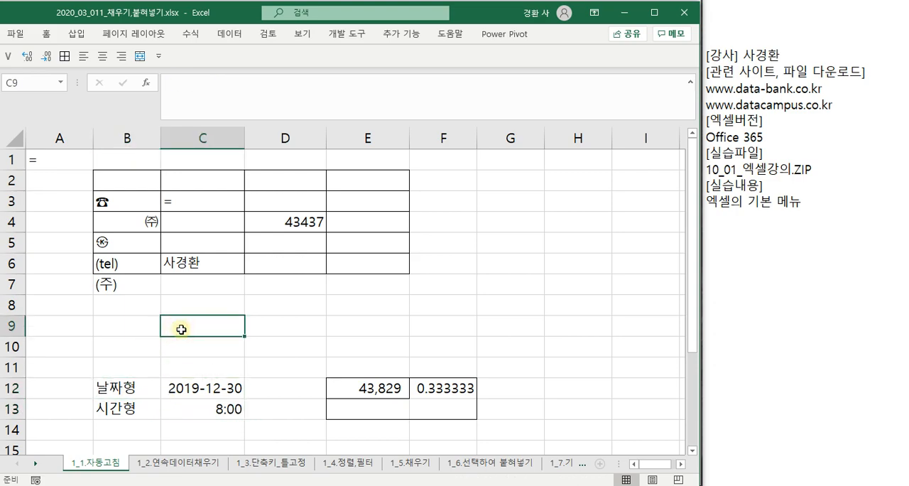
type("a3")
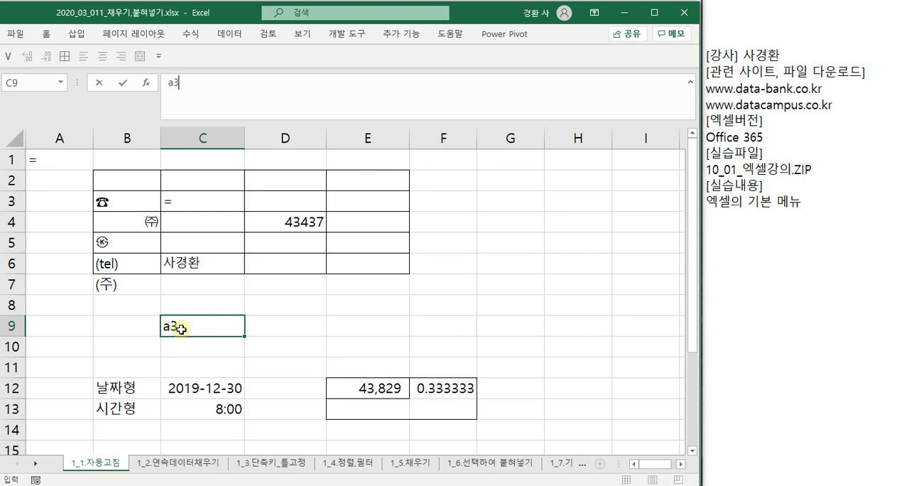
key("Return")
left_click(183, 329)
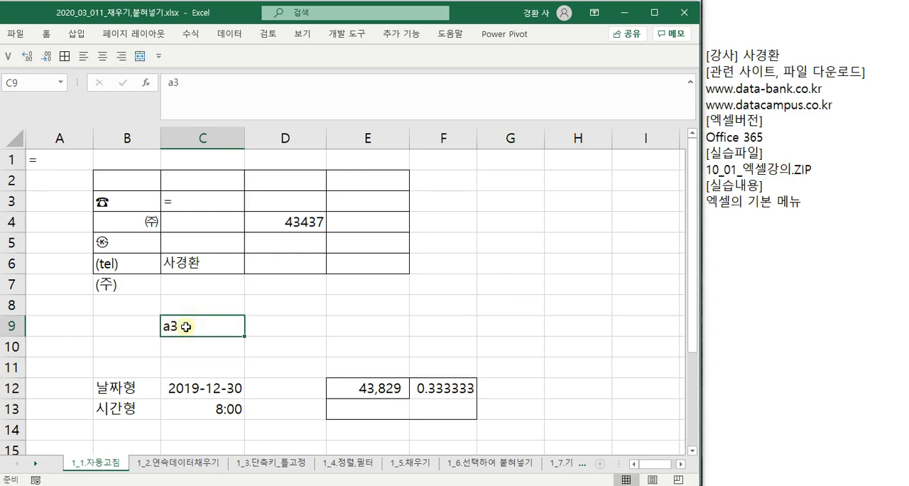
key("Delete")
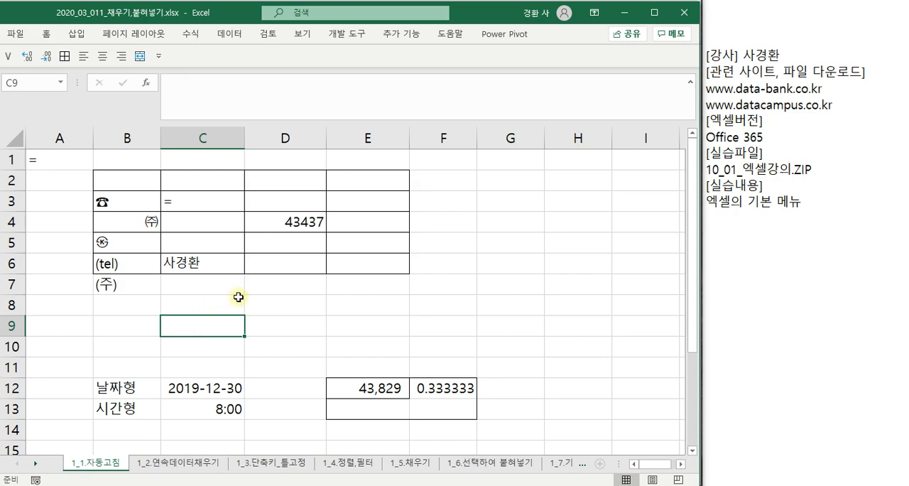
- Enter the numbers 1, 2, 11, 14 and 25 down column G in cells G1 to G5
left_click(499, 183)
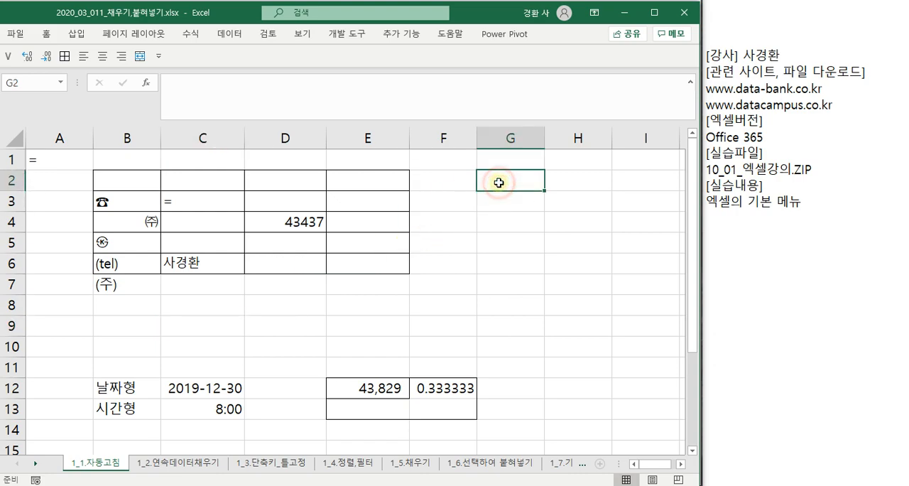
left_click(98, 465)
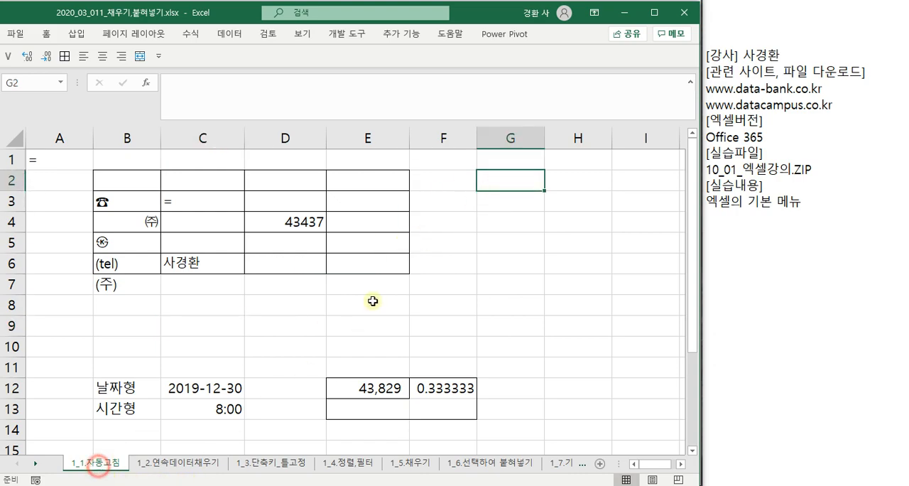
left_click(513, 161)
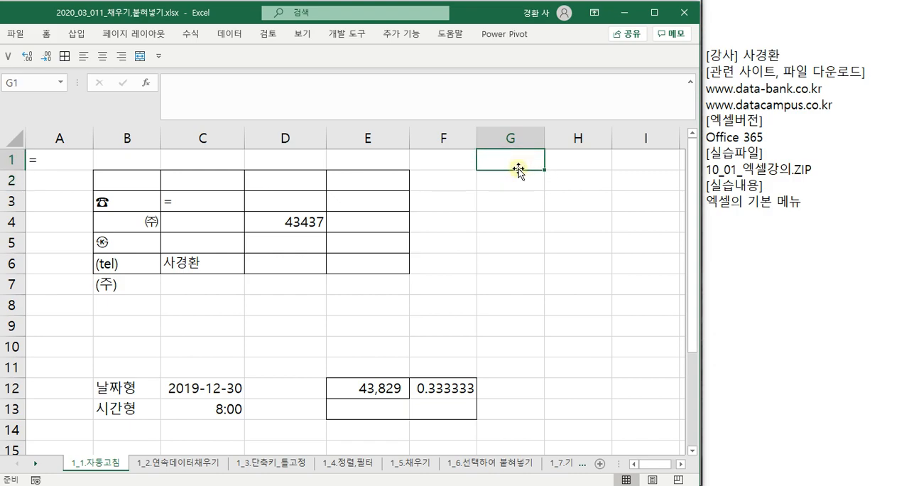
type("1")
key("Return")
type("2")
key("Return")
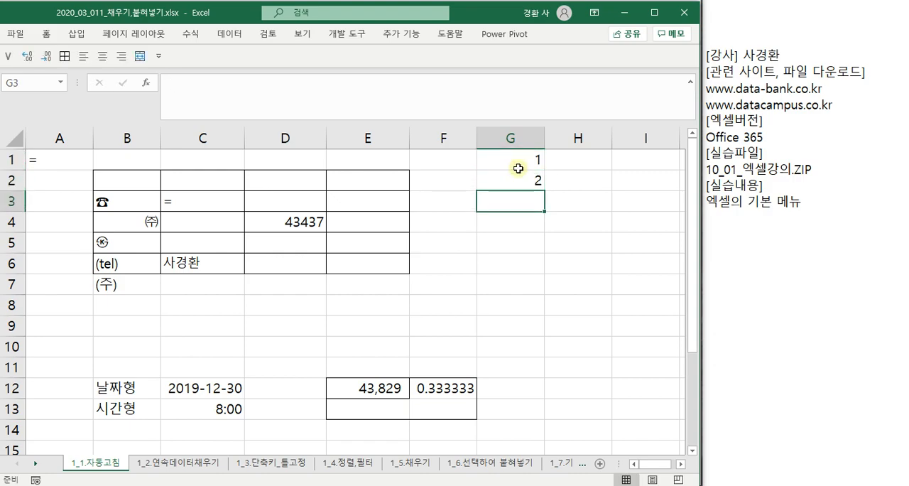
type("11")
key("Return")
type("14")
key("Return")
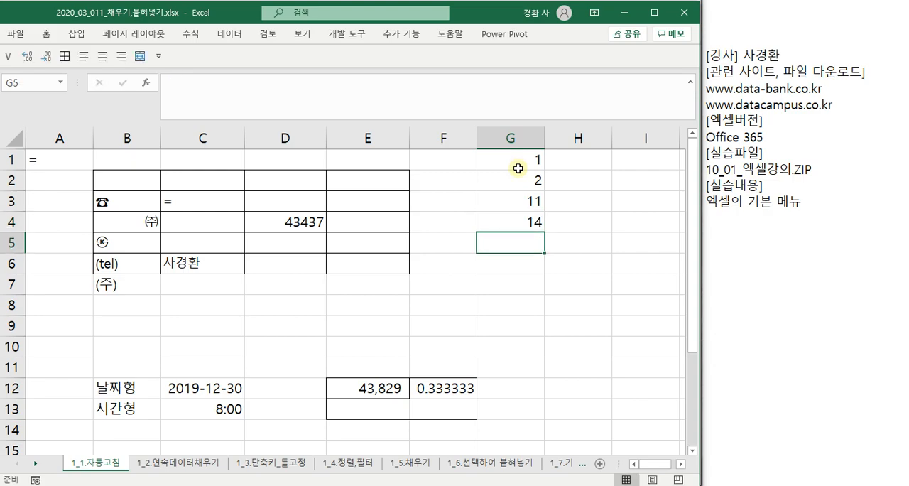
type("25")
key("Return")
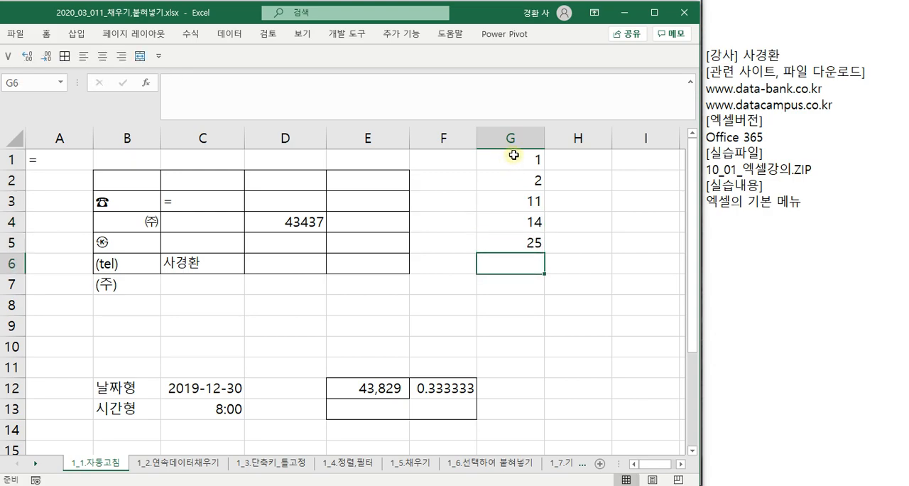
- Sort the whole of column G by cell values in ascending order
left_click(558, 200)
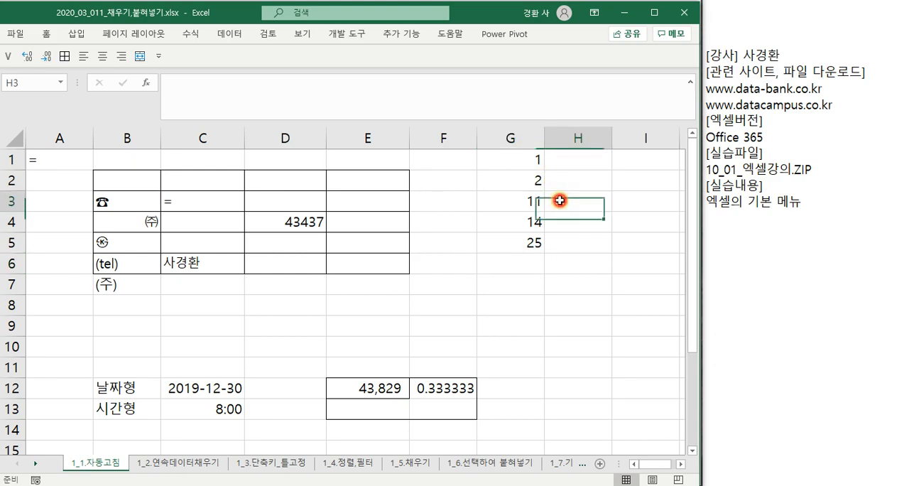
left_click(520, 136)
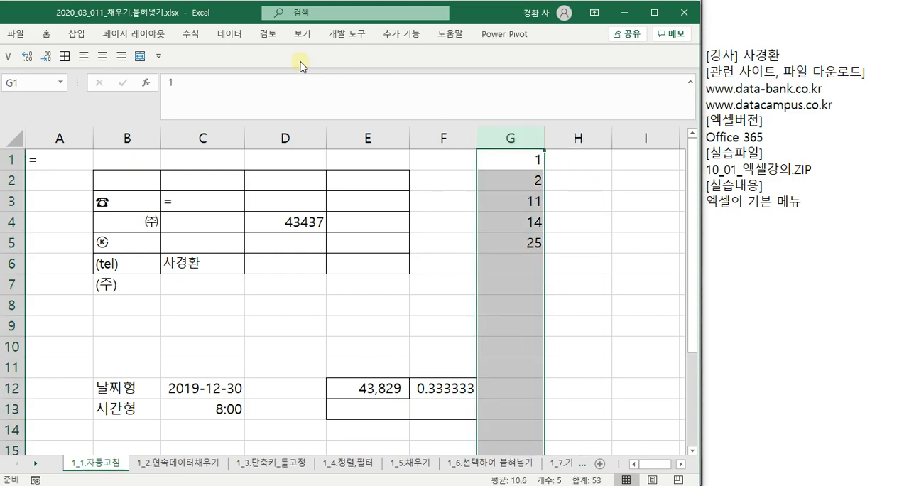
left_click(230, 34)
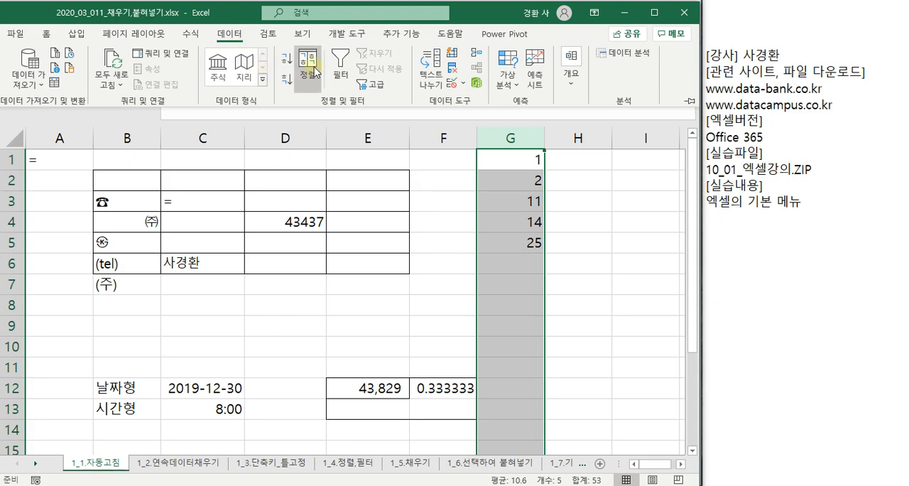
left_click(313, 65)
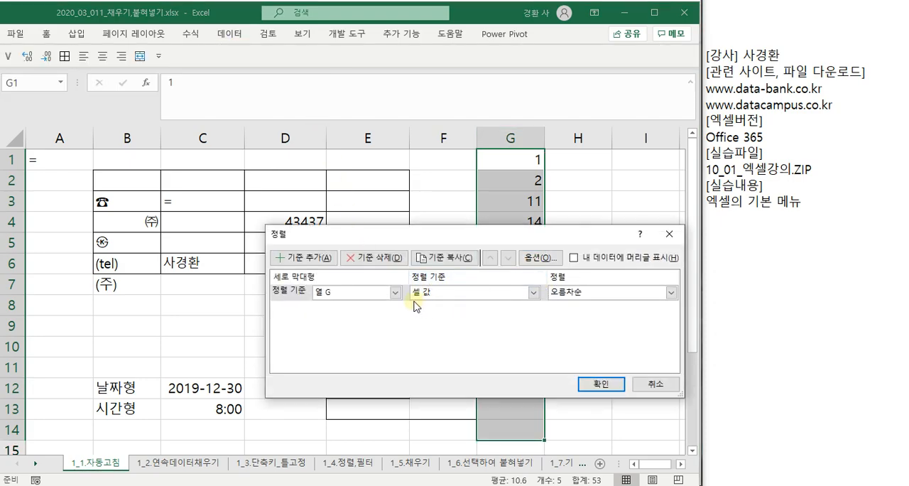
left_click(592, 382)
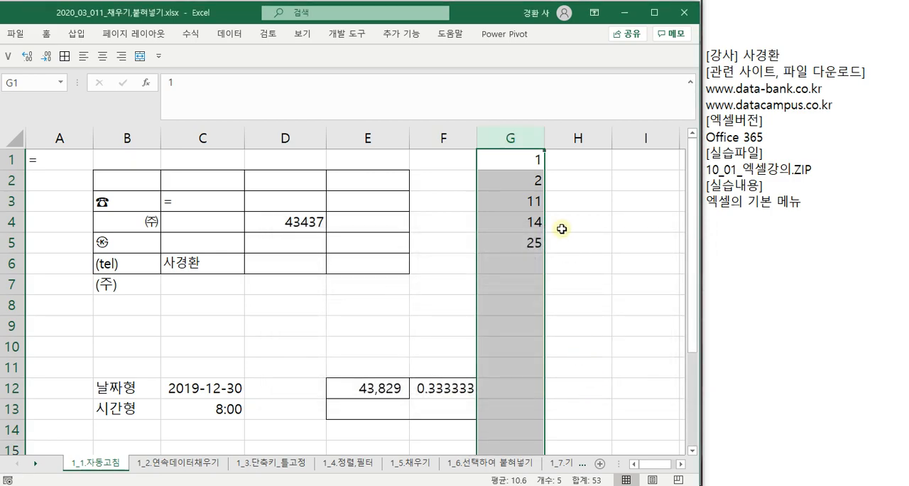
- Go through the sorted numbers in G1, G2, G3 and G5, and clear the range G1:G5
left_click(510, 159)
left_click(510, 180)
left_click(510, 201)
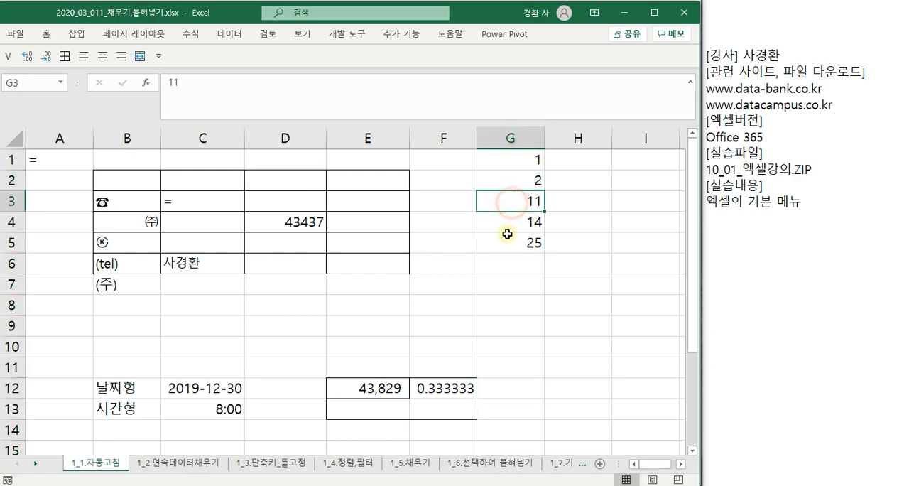
left_click(507, 234)
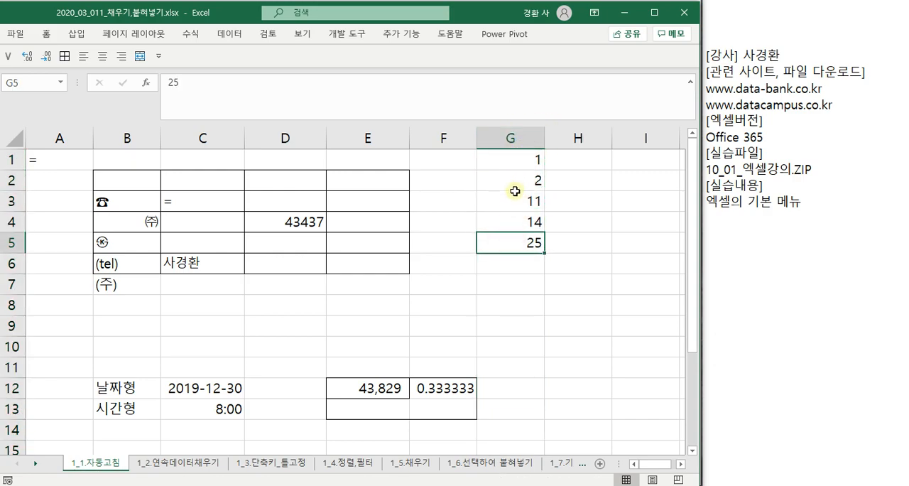
left_click_drag(518, 160, 514, 236)
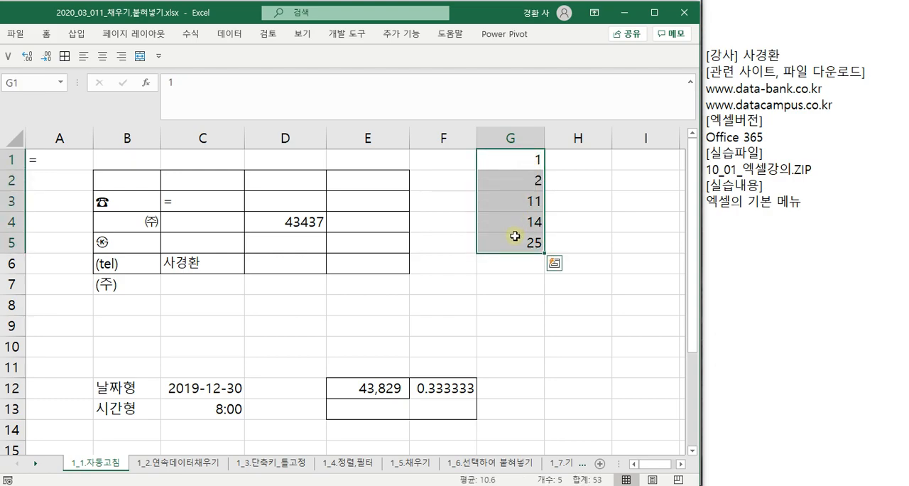
key("Delete")
- Enter the text codes Q1, Q2, Q3, Q11, Q13, Q31 and Q323 down cells G1 to G7, and select that range
key("Up")
type("Q")
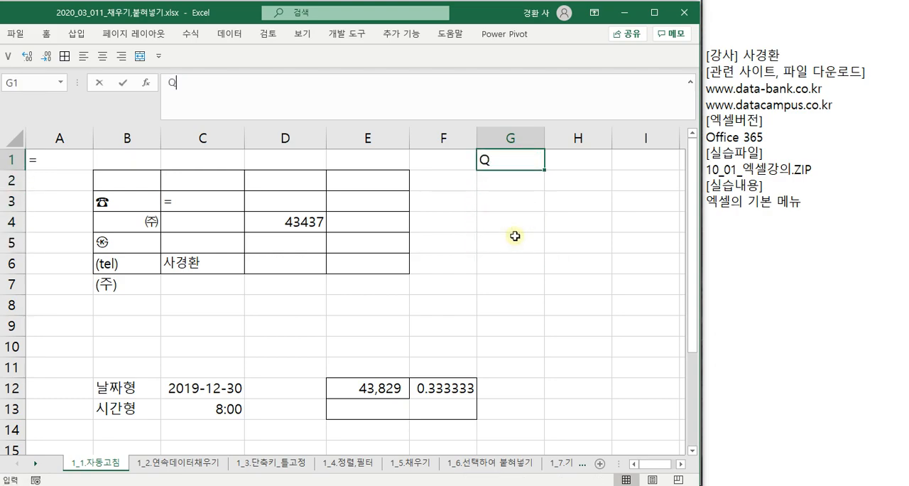
key("Return")
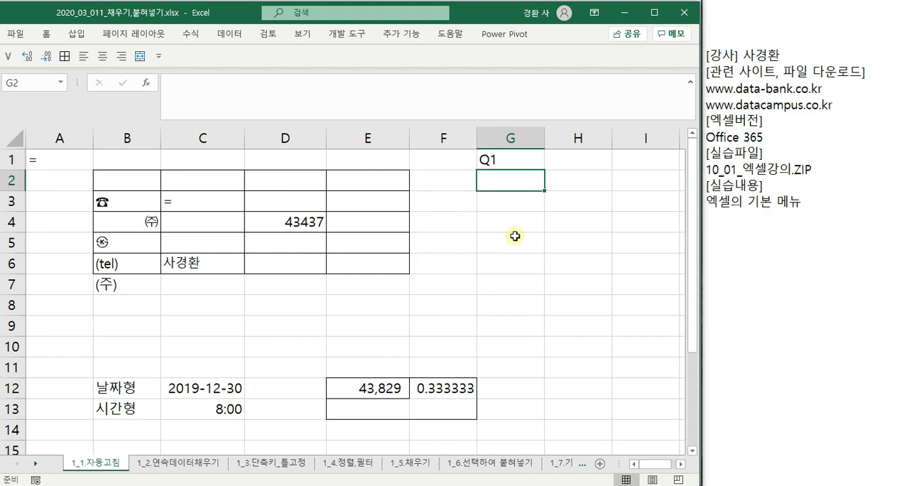
type("Q2")
key("Return")
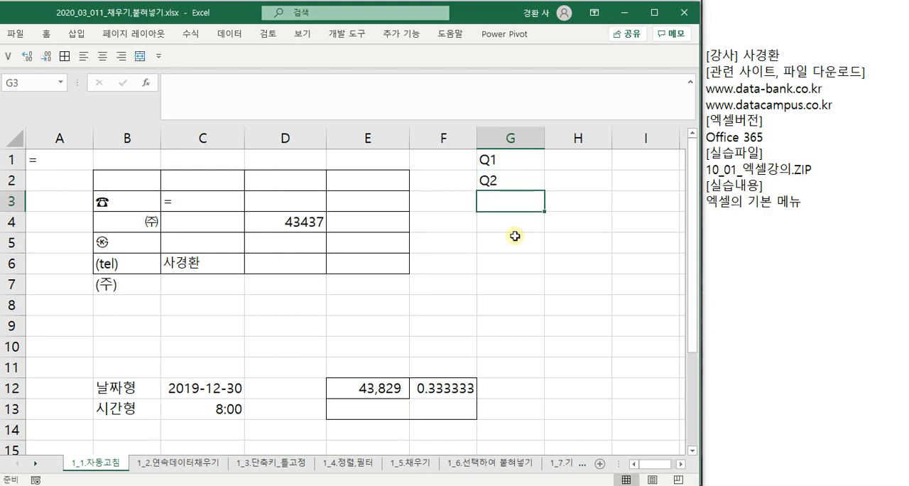
type("Q3")
key("Return")
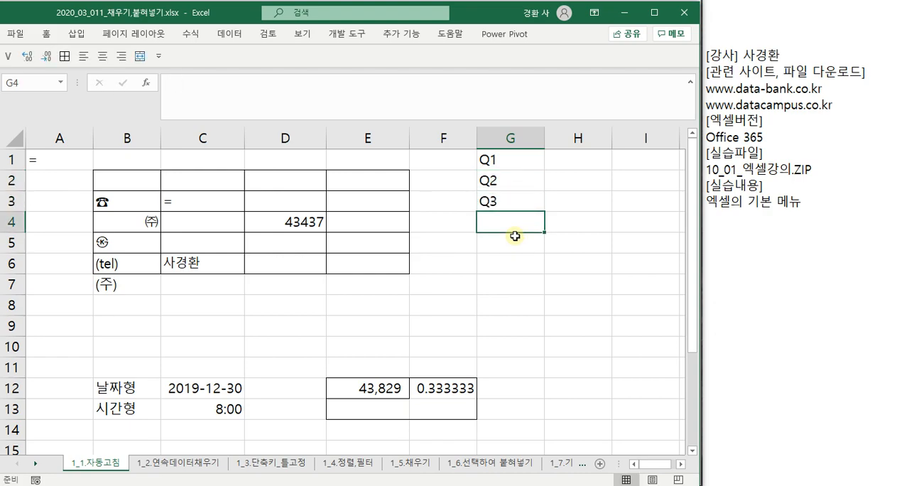
type("Q11")
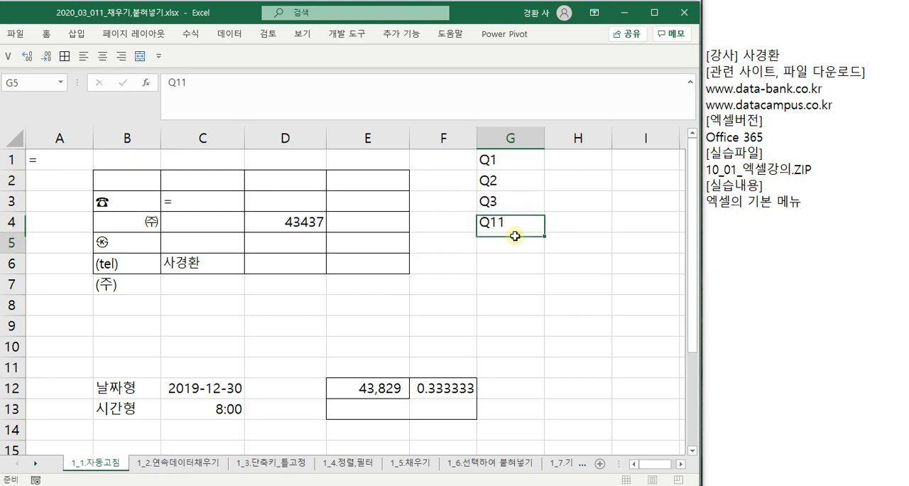
key("Return")
type("Q")
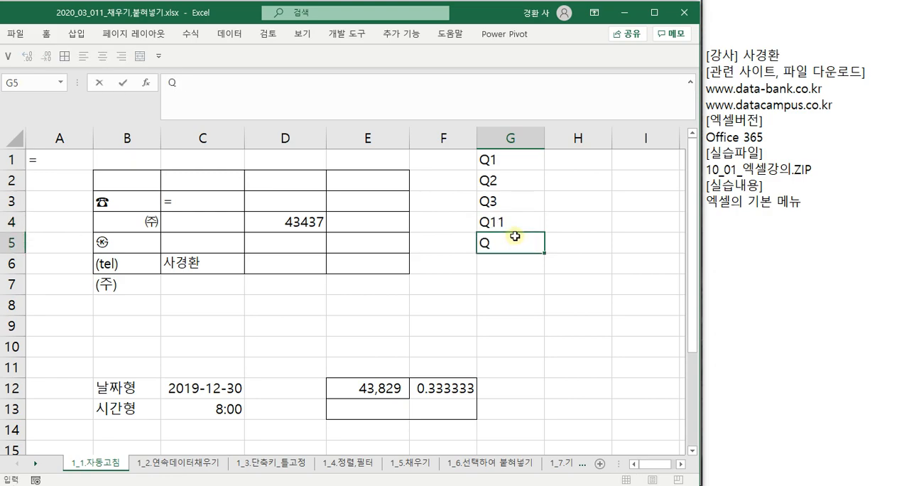
type("13")
key("Return")
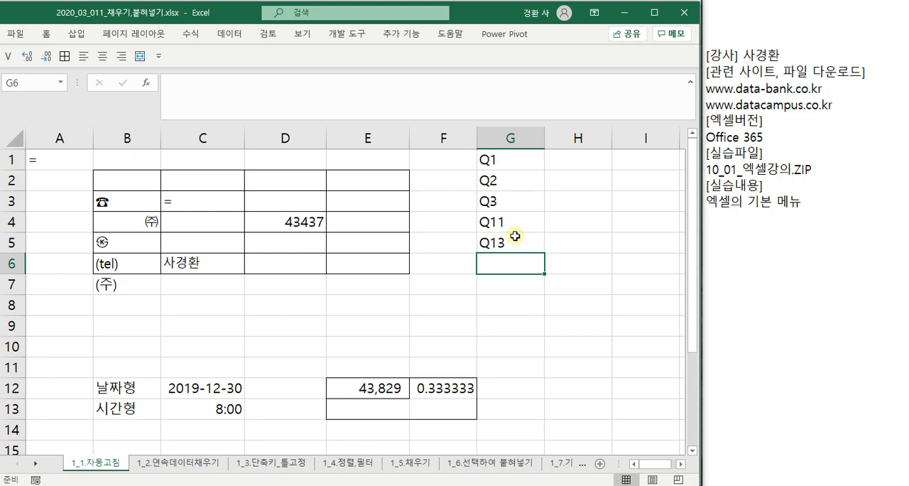
type("Q31")
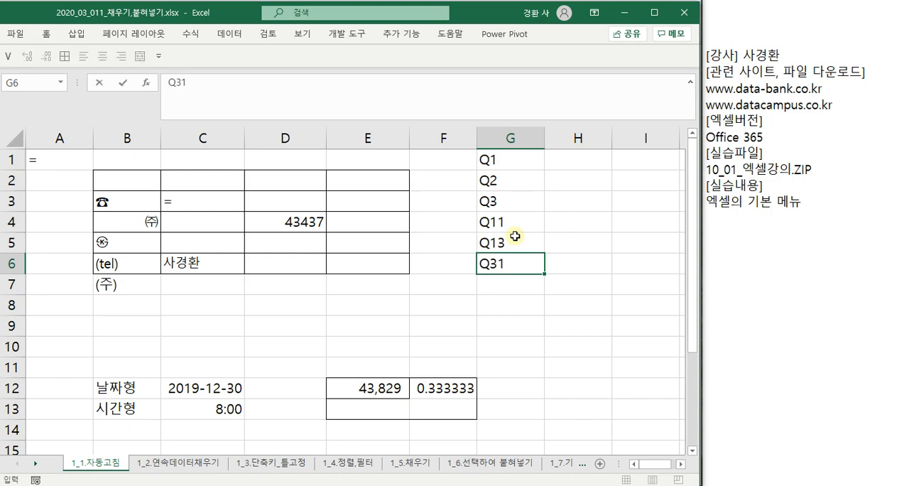
key("Return")
type("Q323")
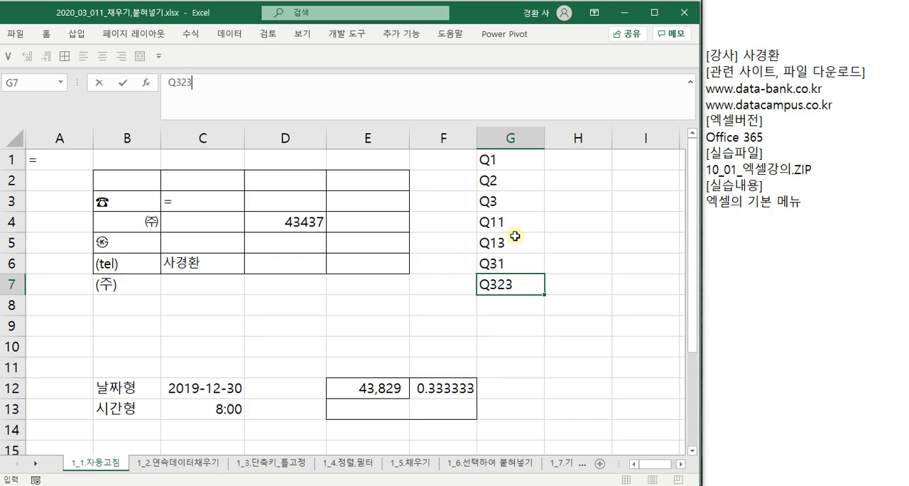
key("Return")
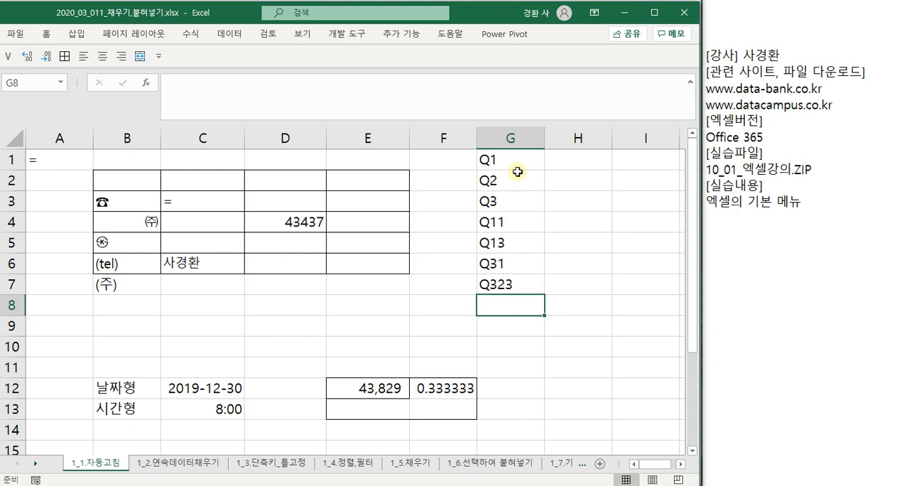
left_click_drag(517, 161, 511, 285)
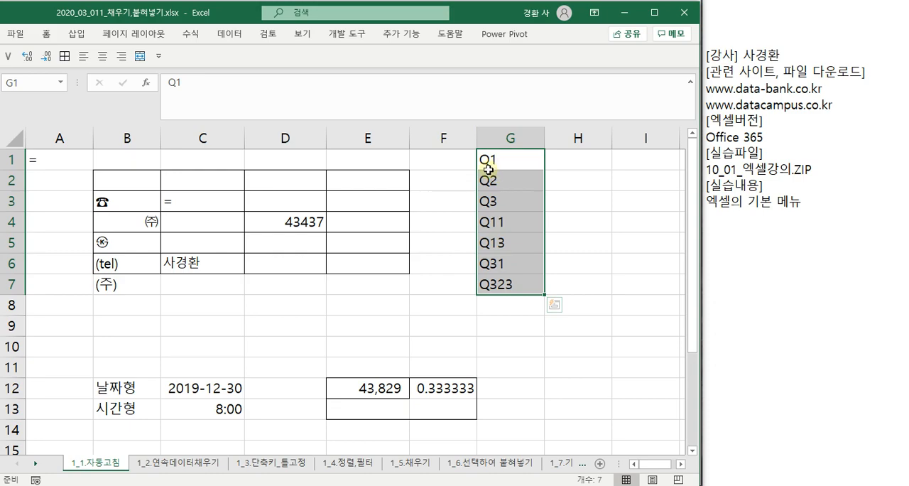
- Sort the whole of column G with the Q text codes by cell values in ascending order
left_click(511, 140)
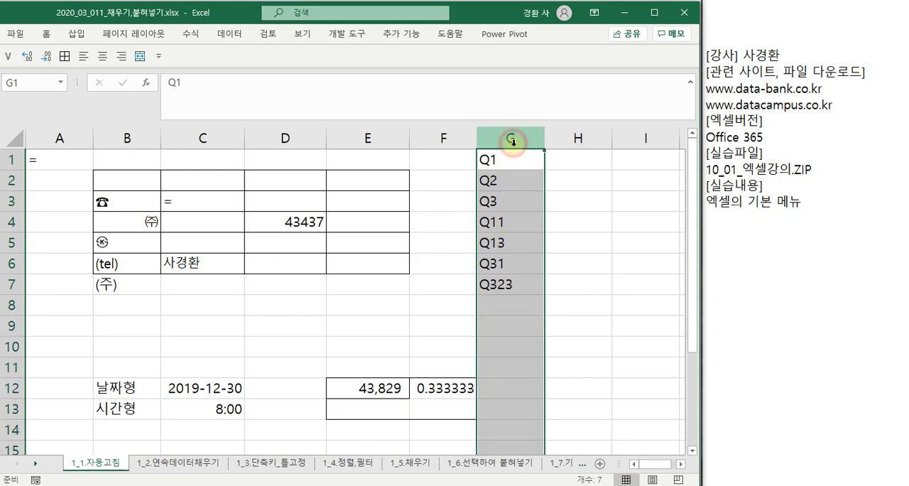
left_click(556, 281)
left_click(520, 142)
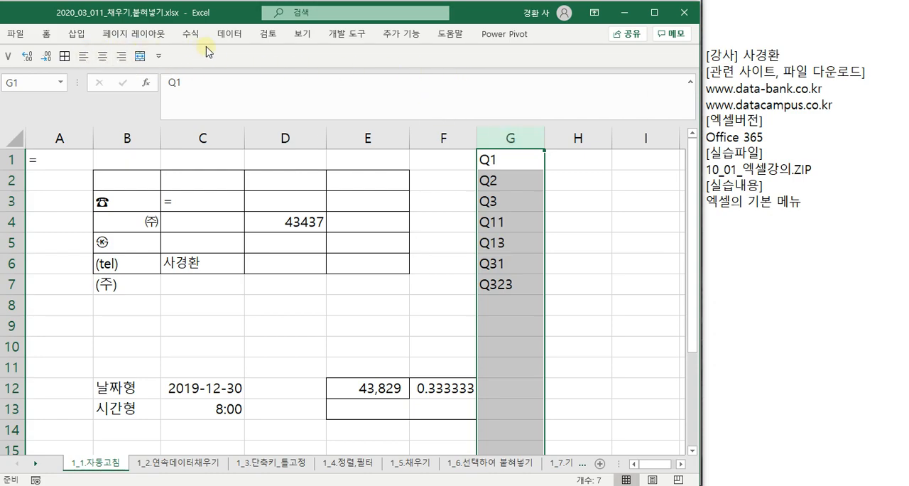
left_click(229, 34)
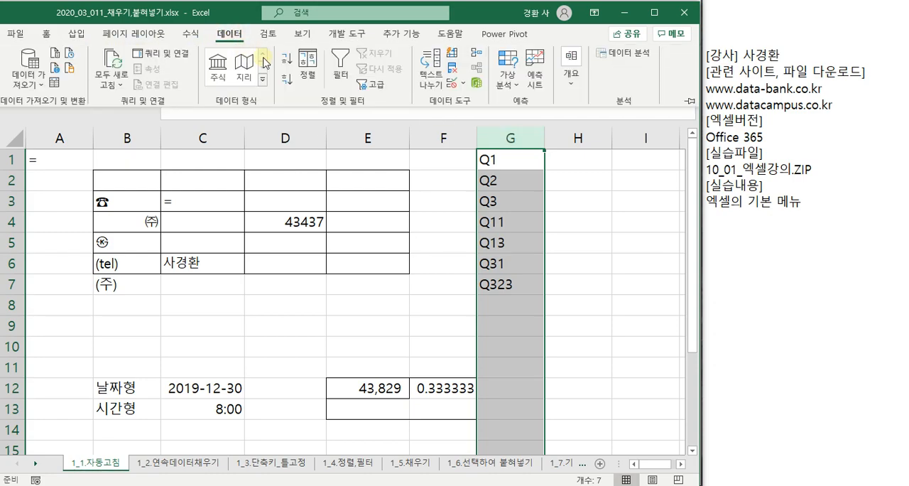
left_click(307, 67)
left_click(605, 384)
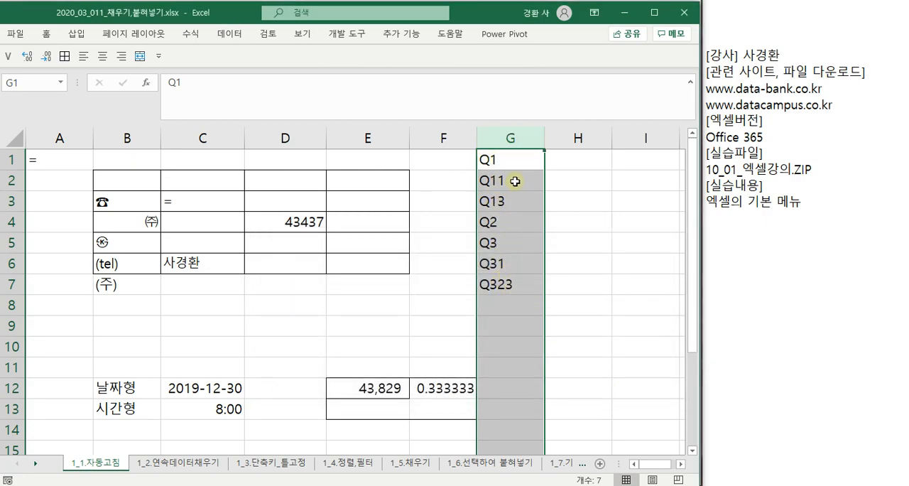
- Clear all the sorted text codes from column G and select cell C10
left_click(506, 160)
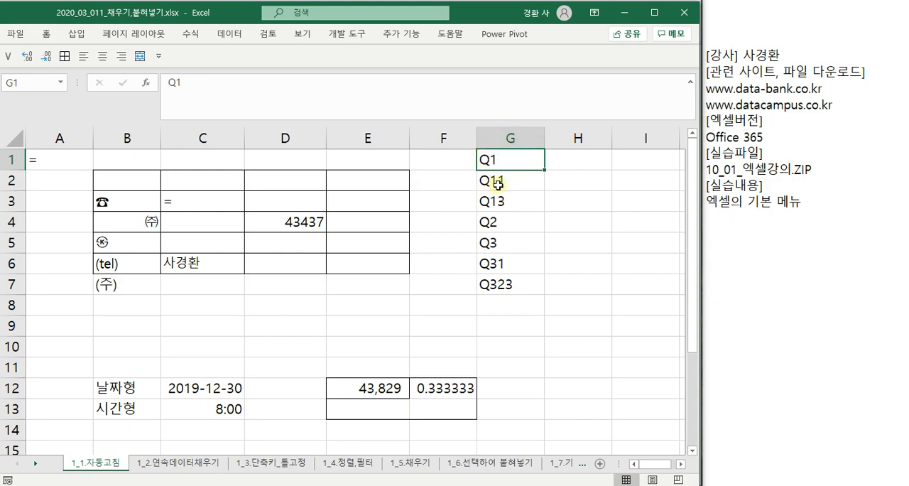
left_click(516, 130)
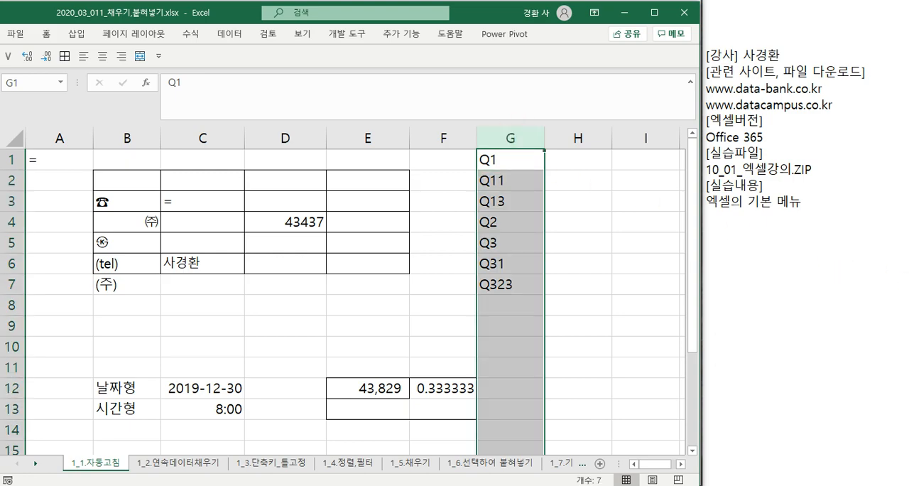
key("Delete")
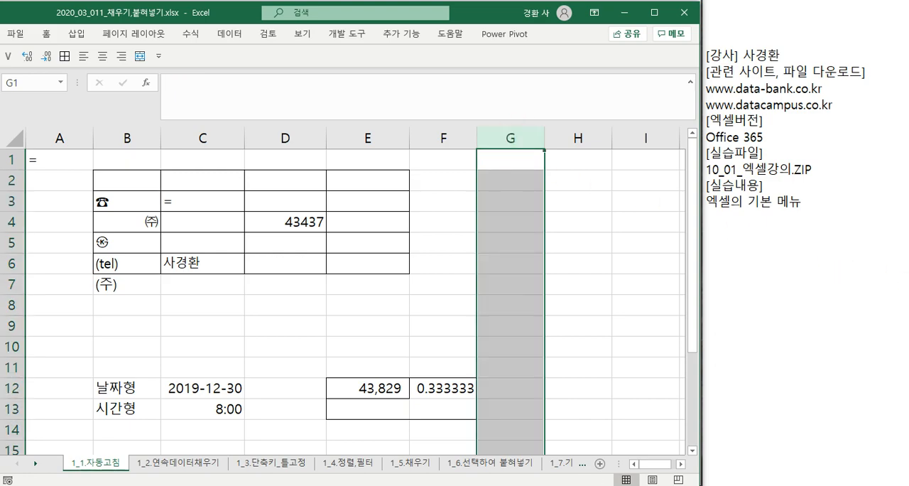
left_click(228, 339)
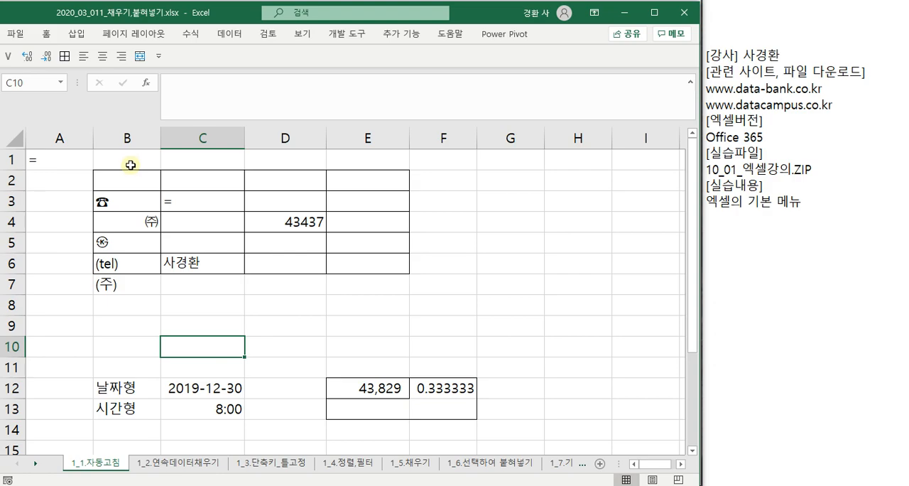
- Open the Excel options and examine the general settings, including the default font and font size for new workbooks
left_click(15, 34)
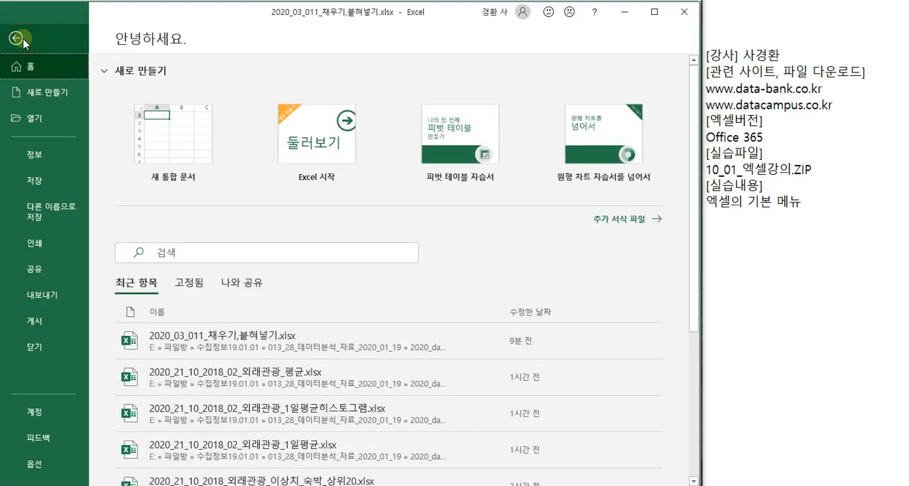
scroll(114, 242, "down", 2)
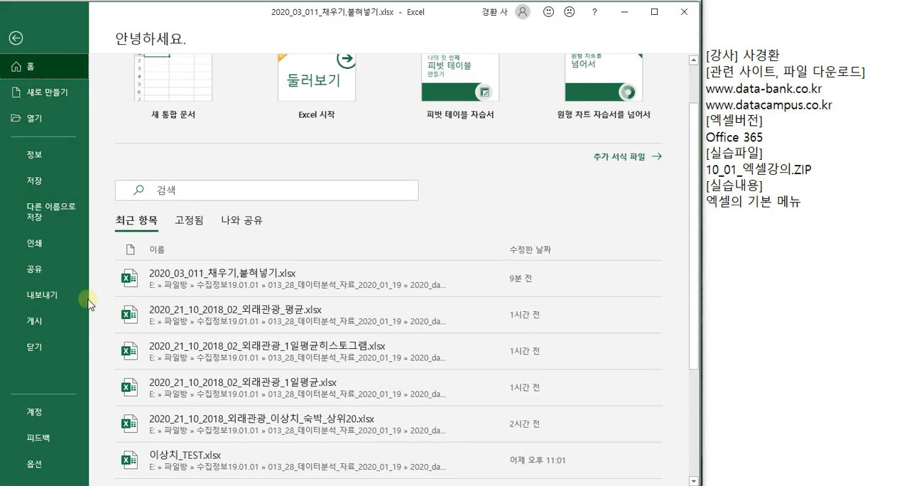
left_click(37, 464)
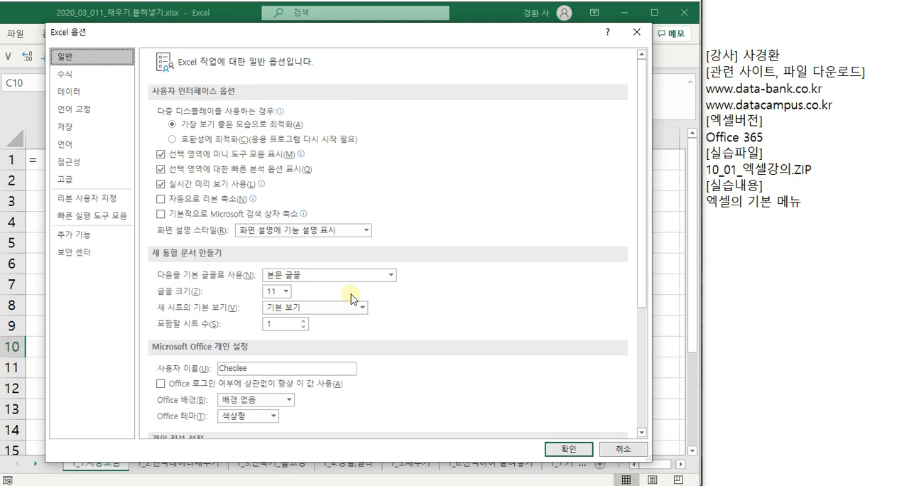
scroll(254, 155, "down", 2)
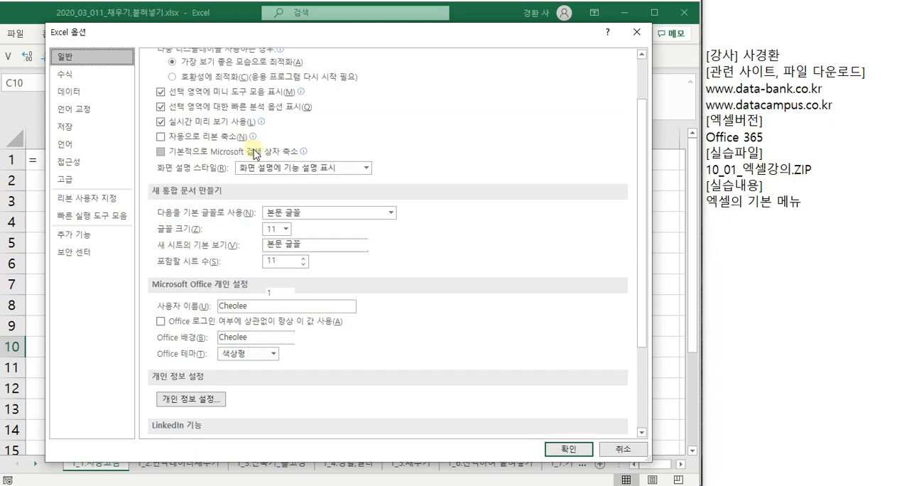
scroll(254, 155, "up", 2)
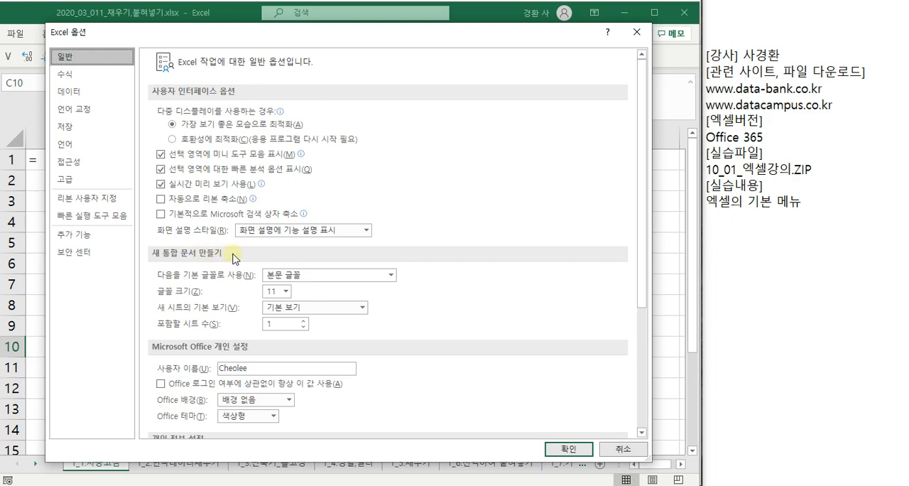
left_click(348, 275)
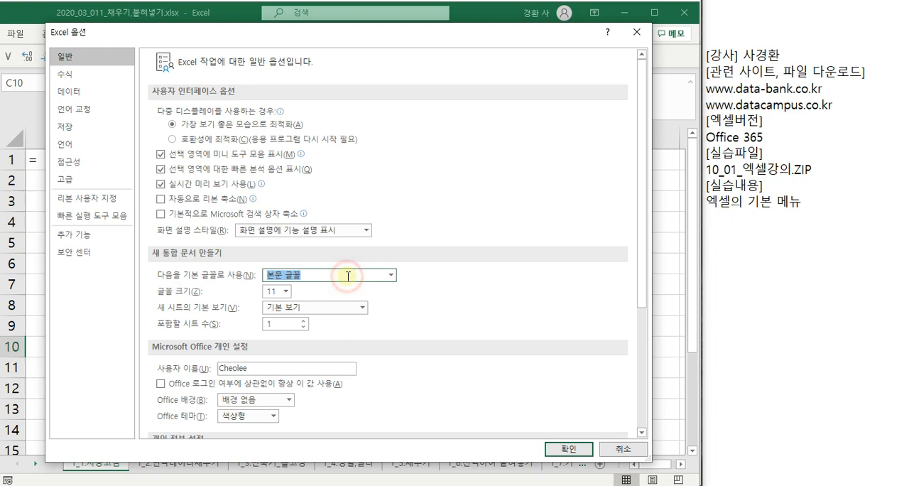
left_click(286, 293)
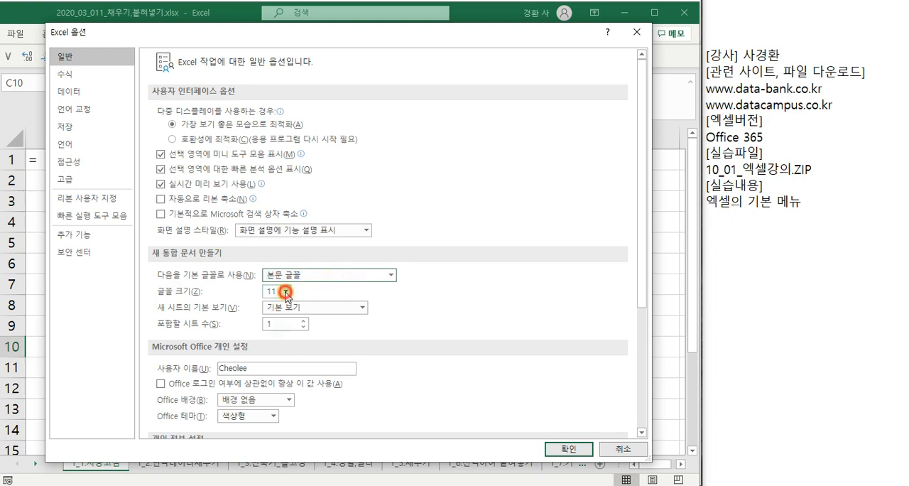
left_click(286, 292)
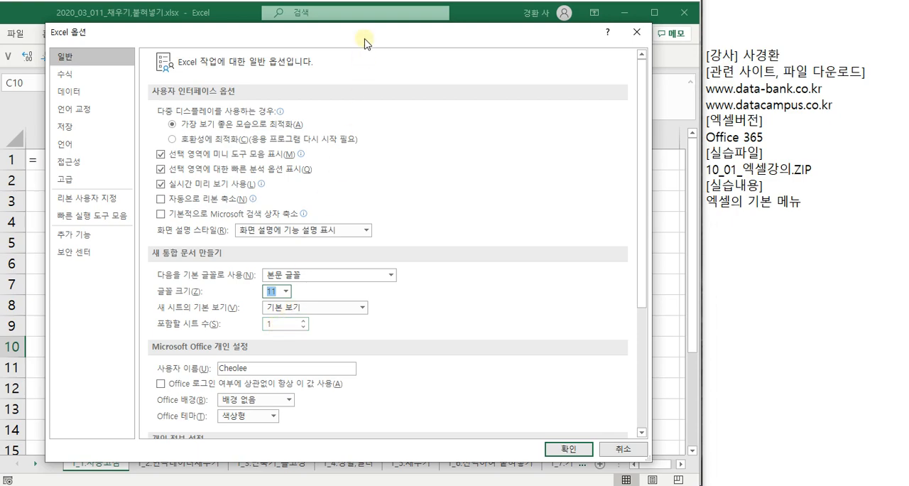
left_click_drag(361, 35, 373, 20)
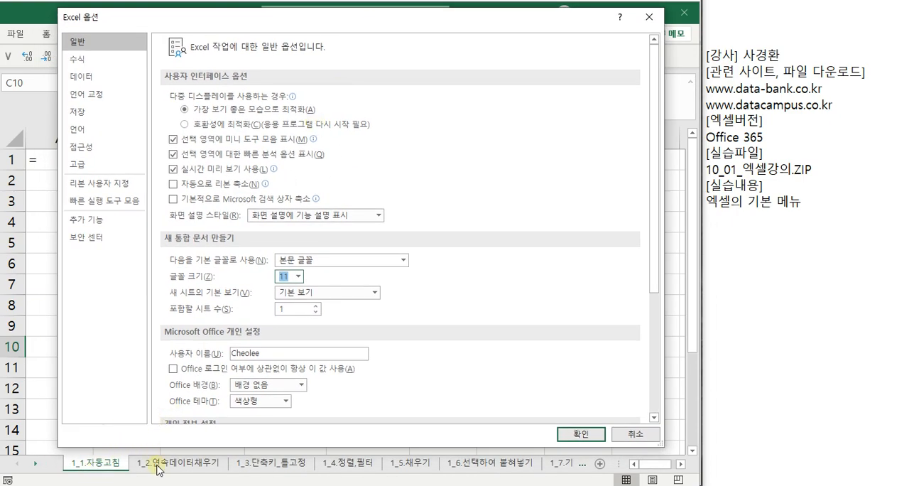
- Replace the Office user name in the general options with the instructor's name and apply the change
double_click(272, 353)
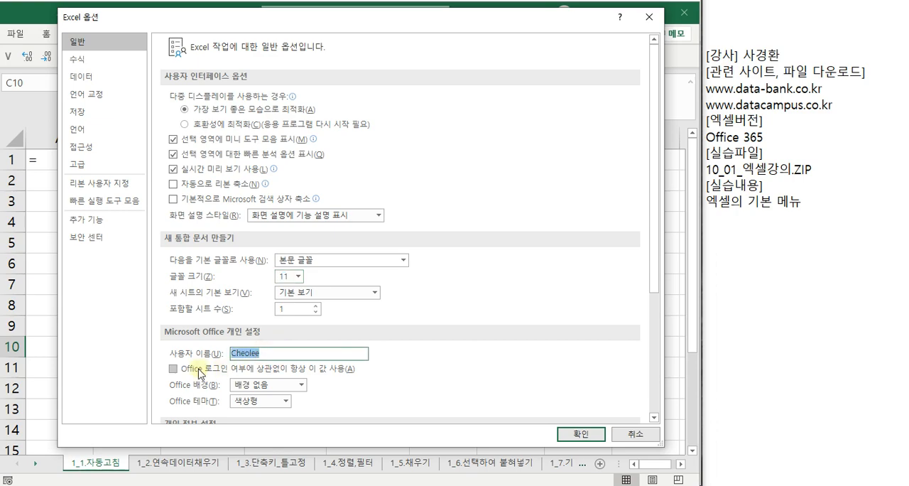
key("BackSpace")
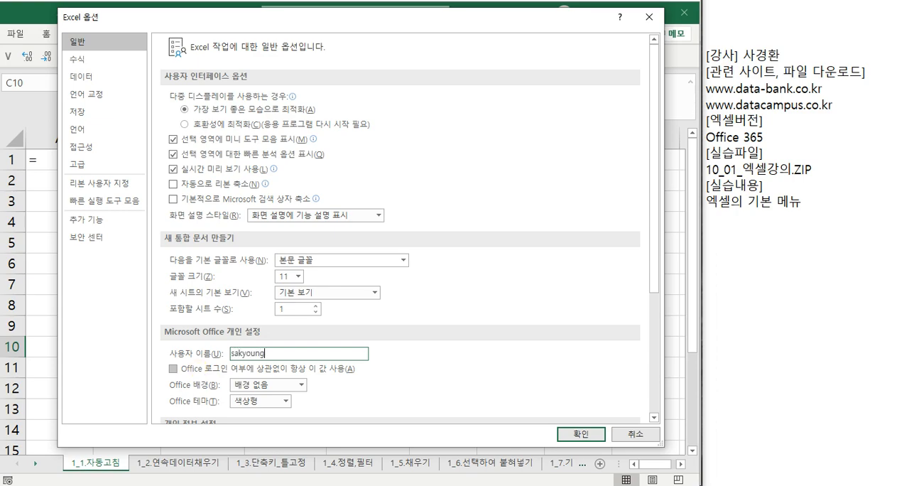
key("Return")
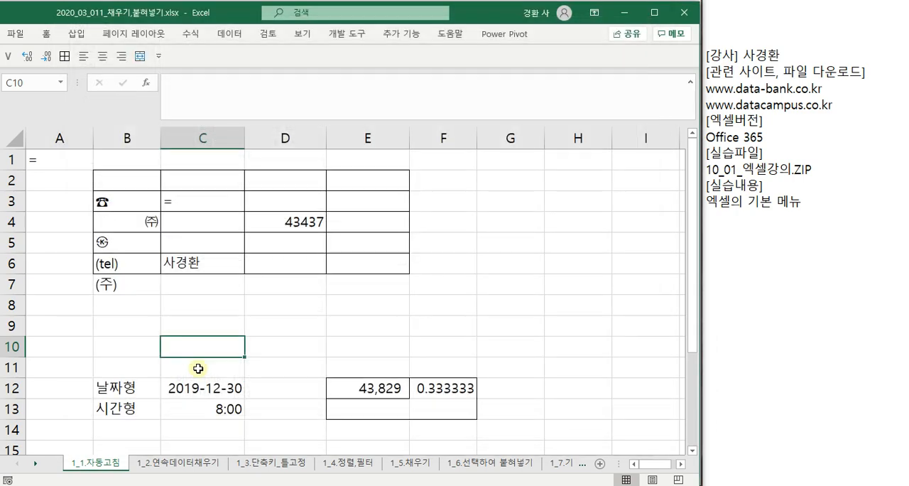
- Reopen the Excel options, review the general and formula settings, including the R1C1 reference style, and close the dialog
left_click(16, 33)
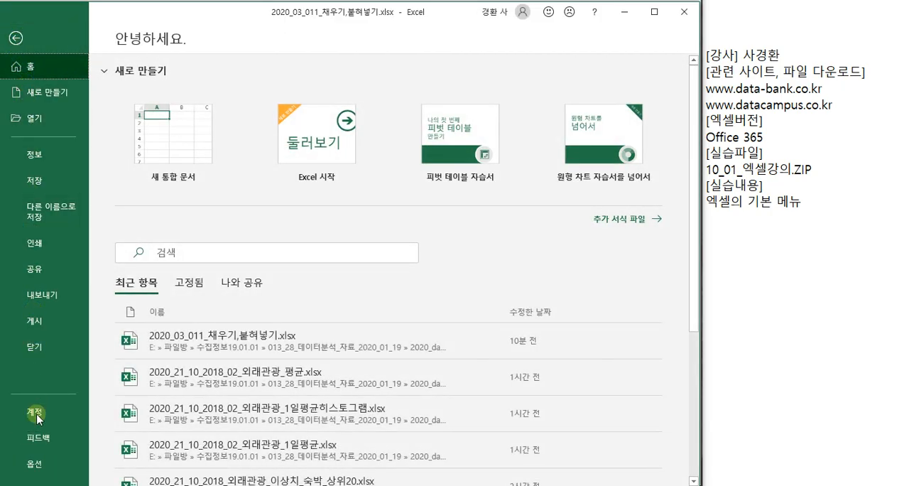
key("Escape")
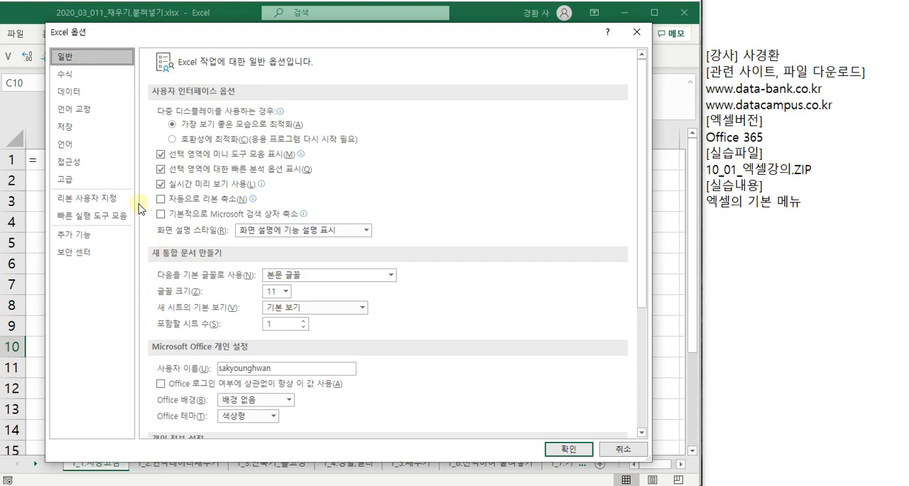
scroll(454, 355, "down", 5)
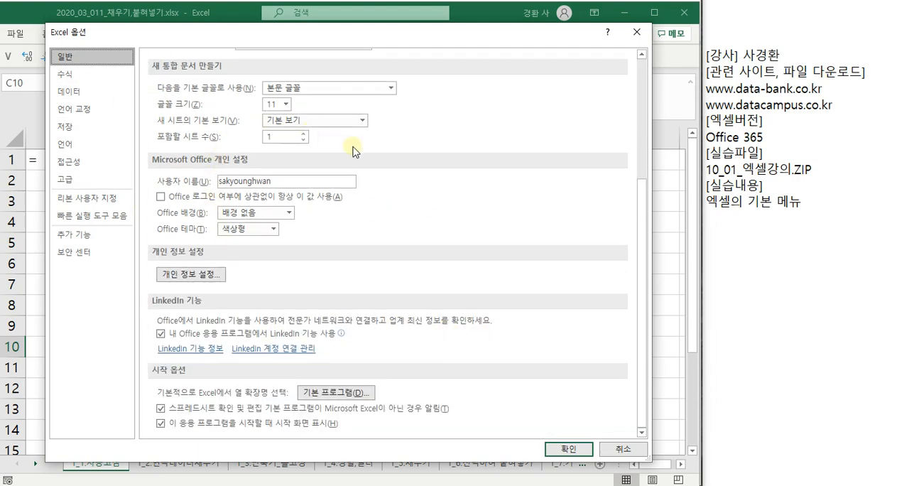
left_click(89, 82)
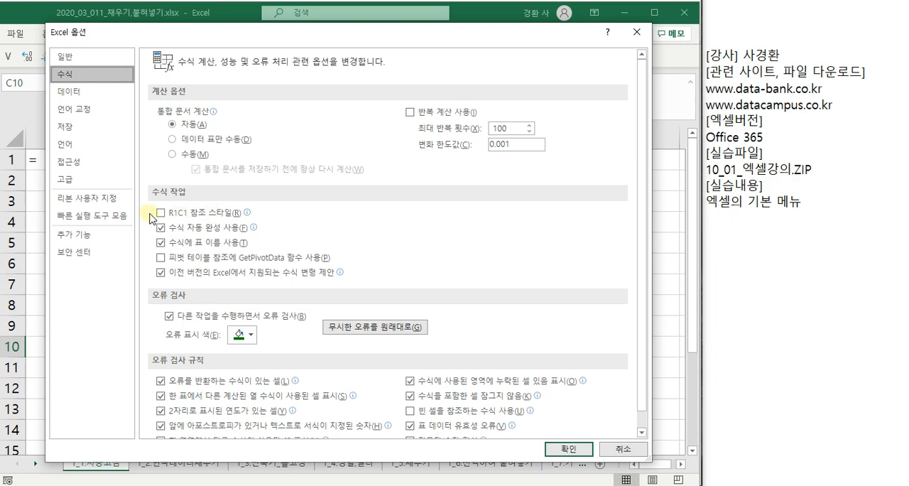
mouse_move(192, 218)
scroll(344, 266, "down", 1)
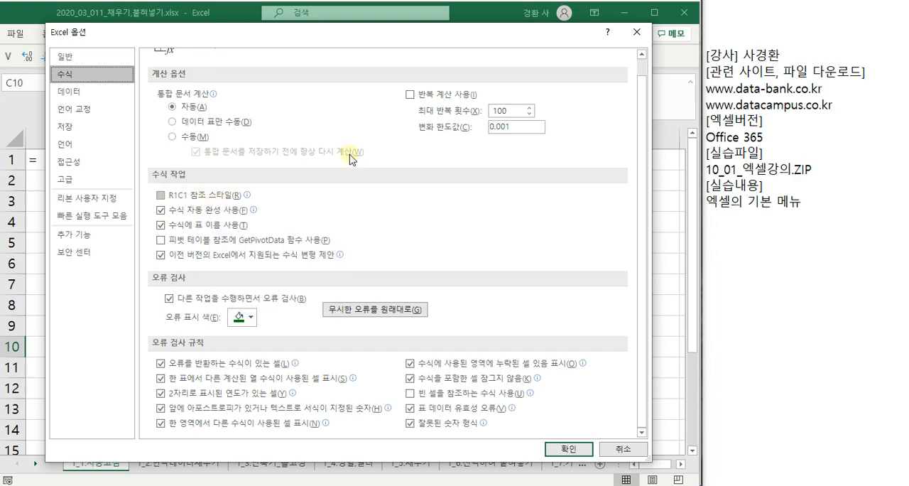
left_click(638, 31)
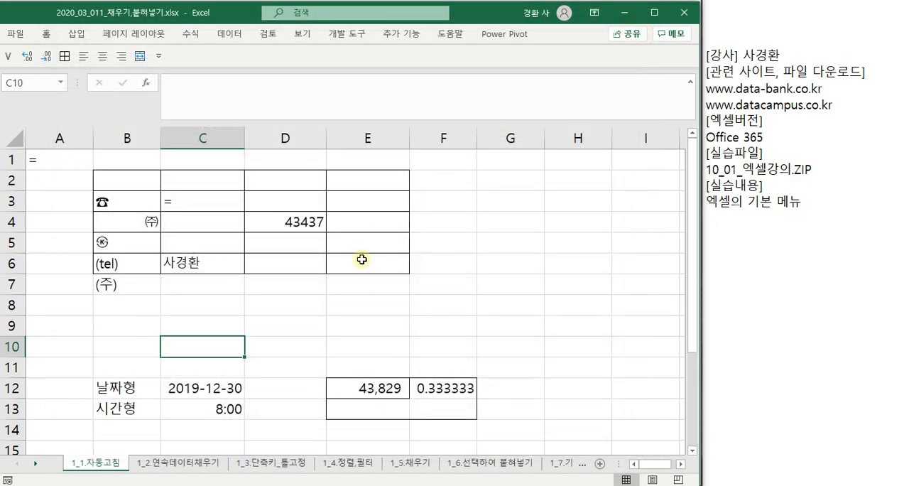
- Enter the formula =C6 in cell D8, inspect it, and clear the cell
left_click(221, 302)
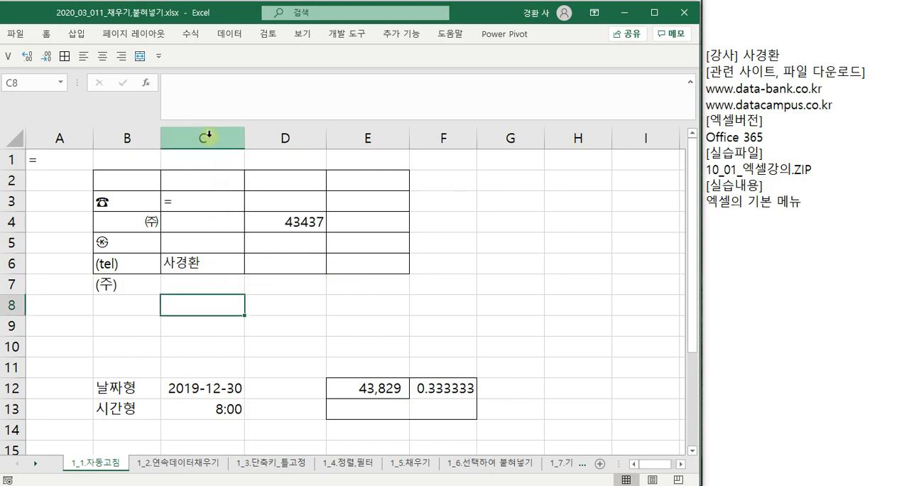
left_click(283, 303)
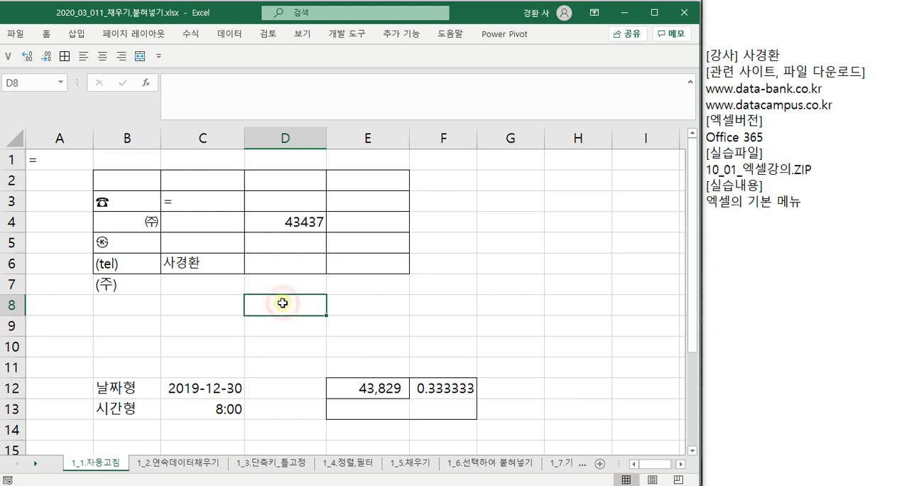
type("=c")
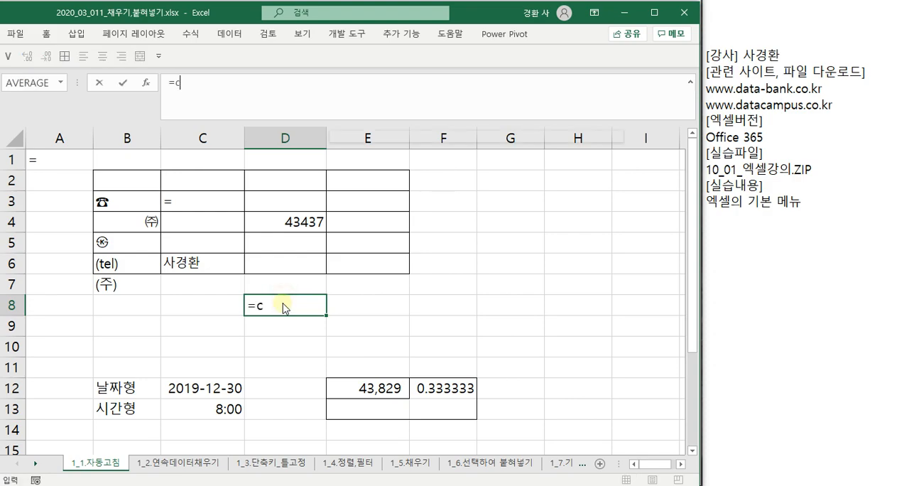
type("5")
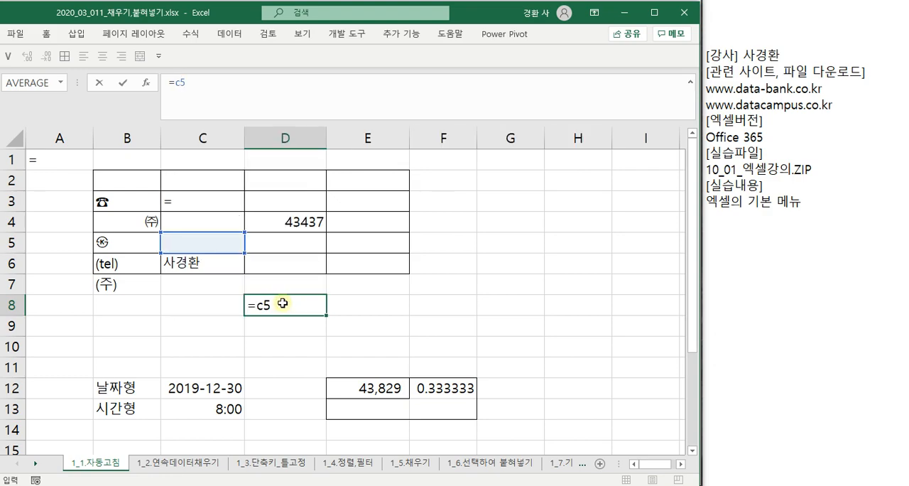
key("BackSpace")
type("6")
key("Return")
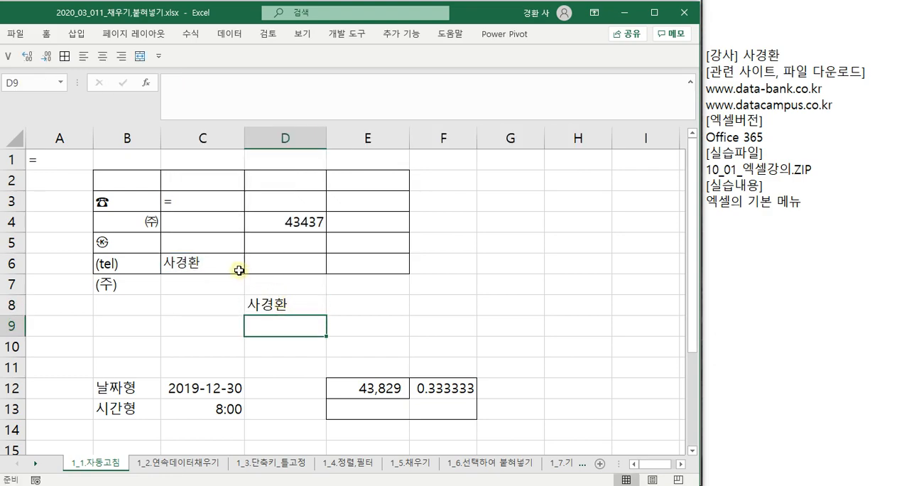
left_click(281, 305)
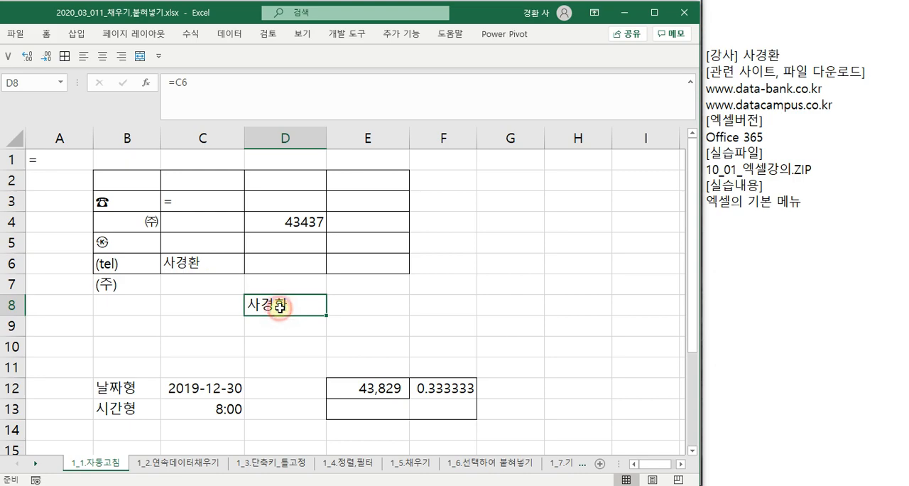
key("Delete")
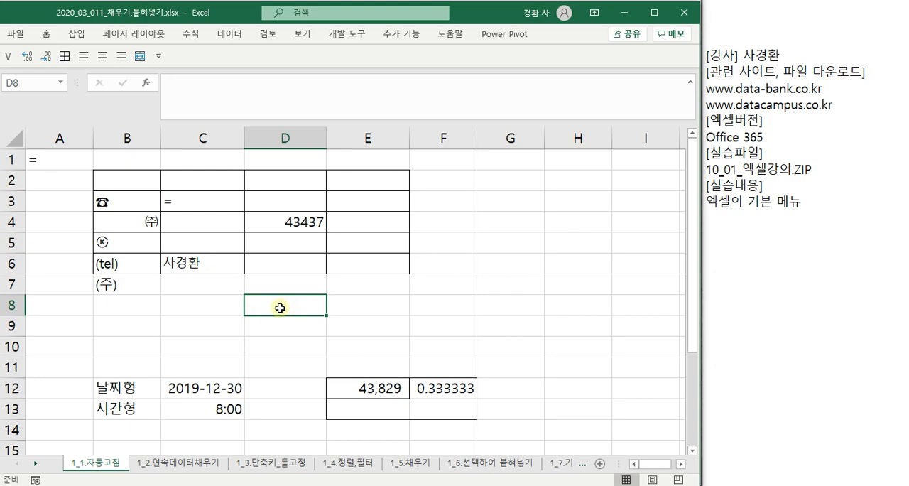
- Turn on the R1C1 reference style in the formula options and inspect the numbered column and row headings
left_click(17, 34)
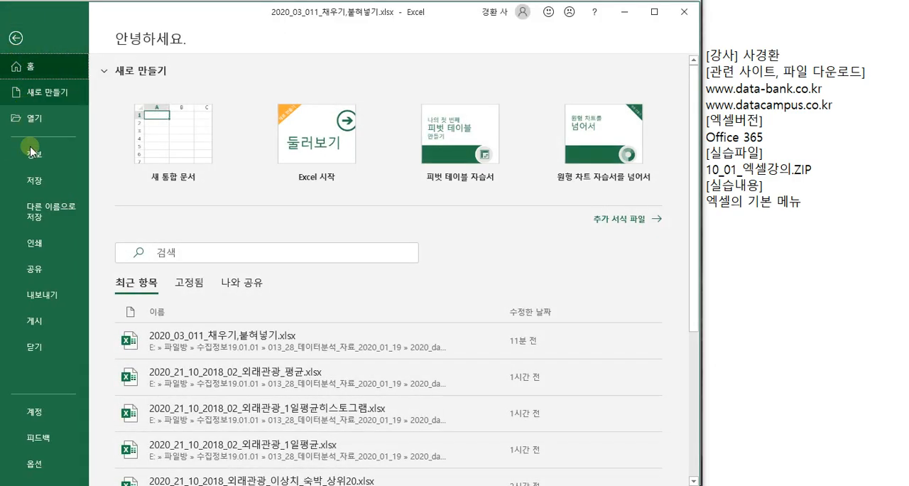
left_click(29, 463)
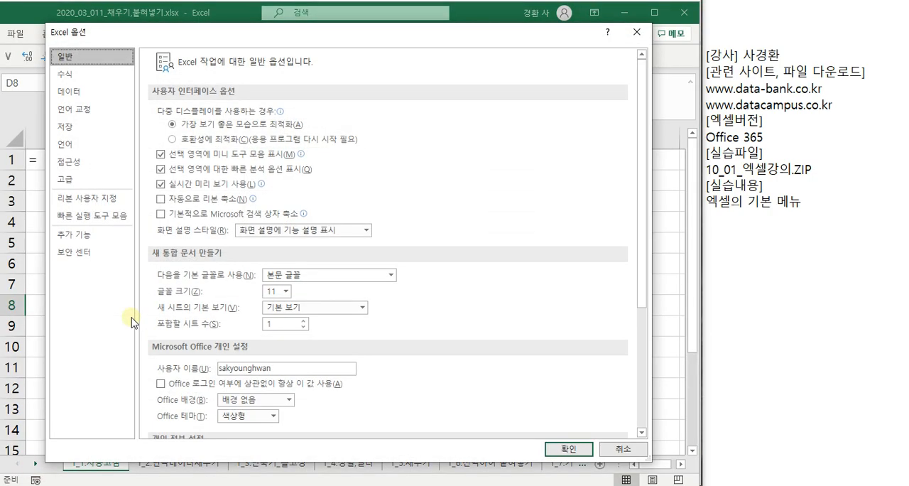
left_click(71, 73)
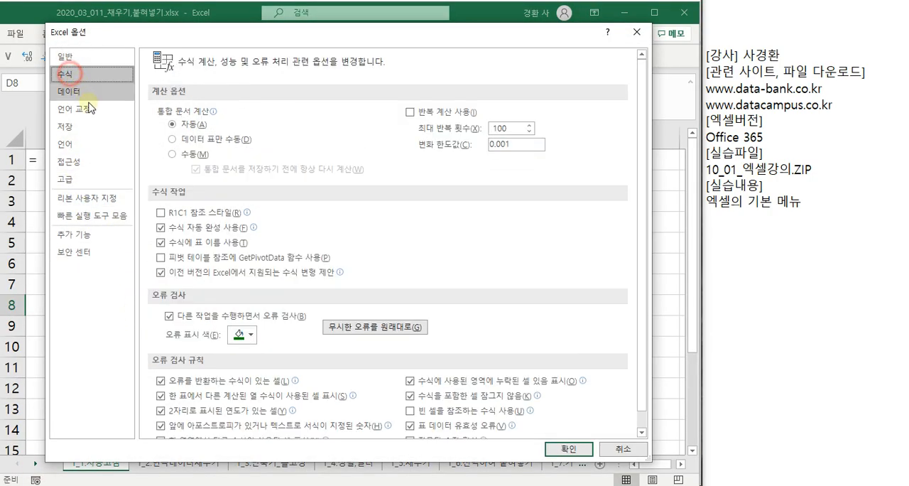
left_click(162, 212)
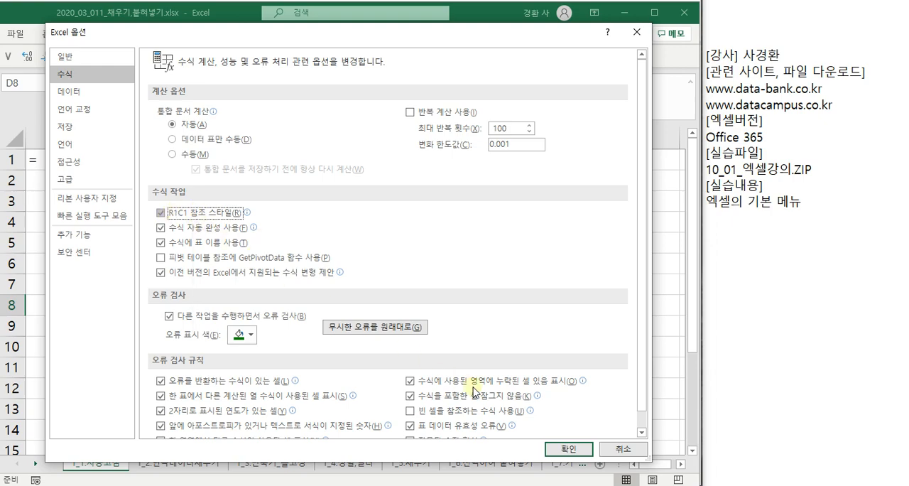
left_click(564, 446)
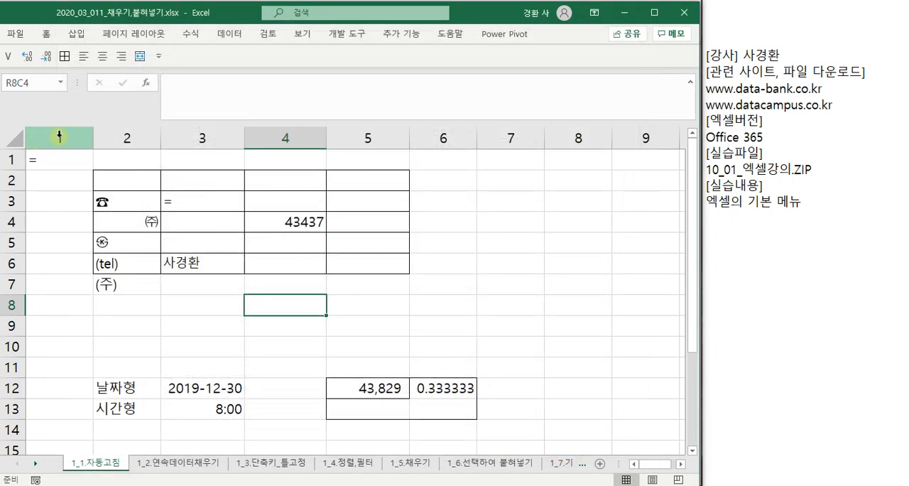
left_click(59, 137)
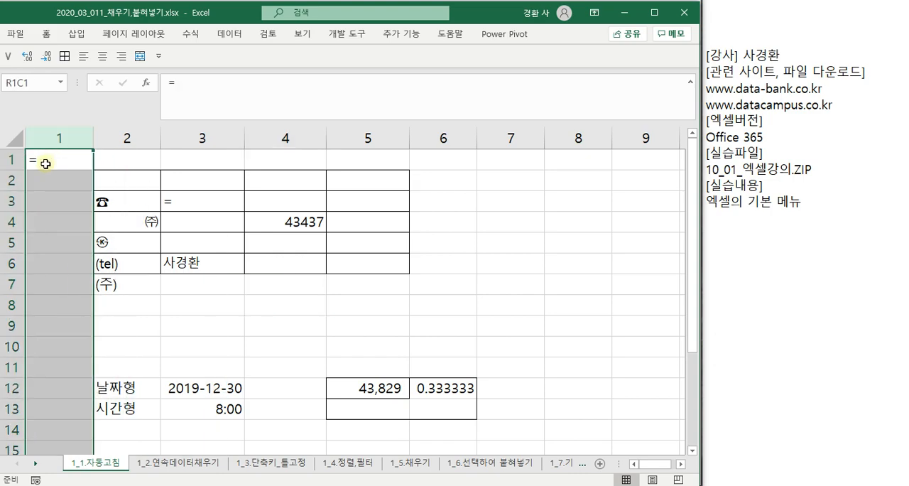
left_click(15, 176)
left_click(14, 201)
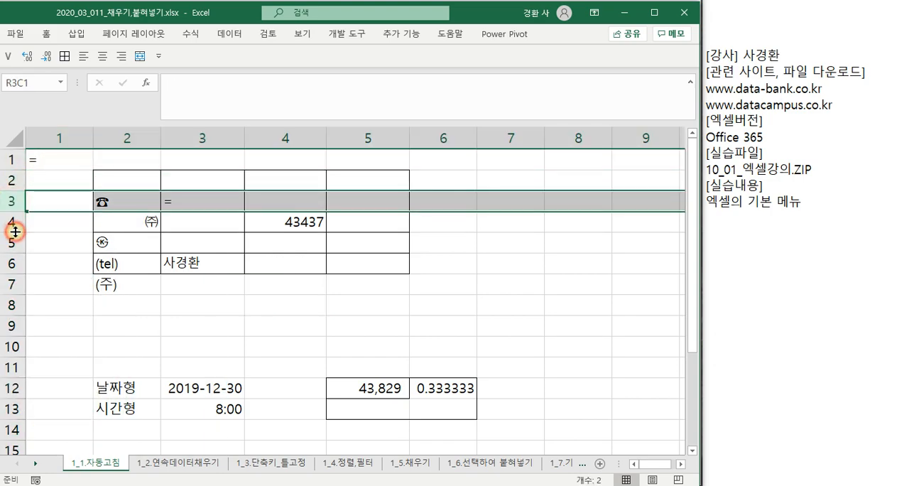
left_click(34, 222)
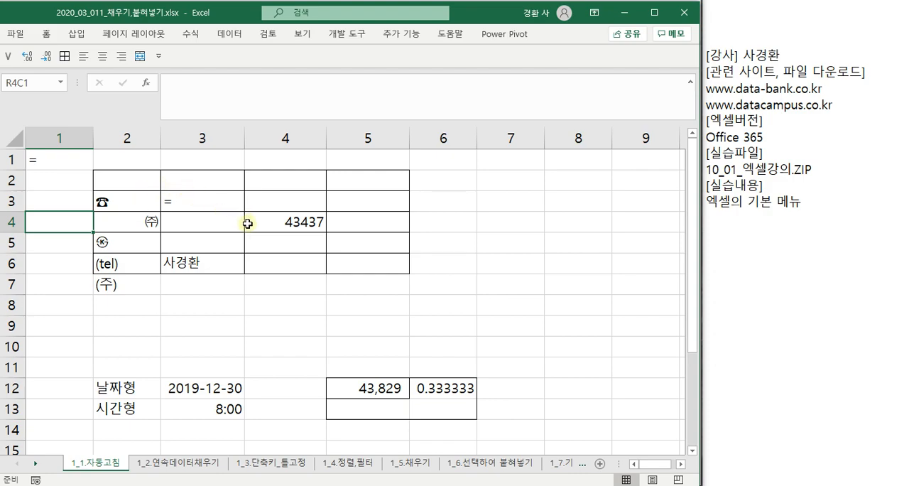
- Enter the formula =r6c3 in the cell at row 8, column 4
left_click(290, 304)
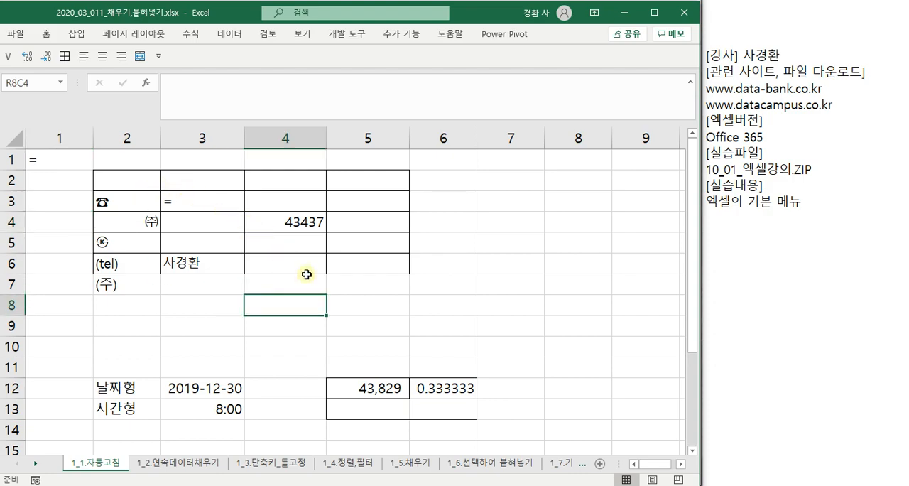
type("=")
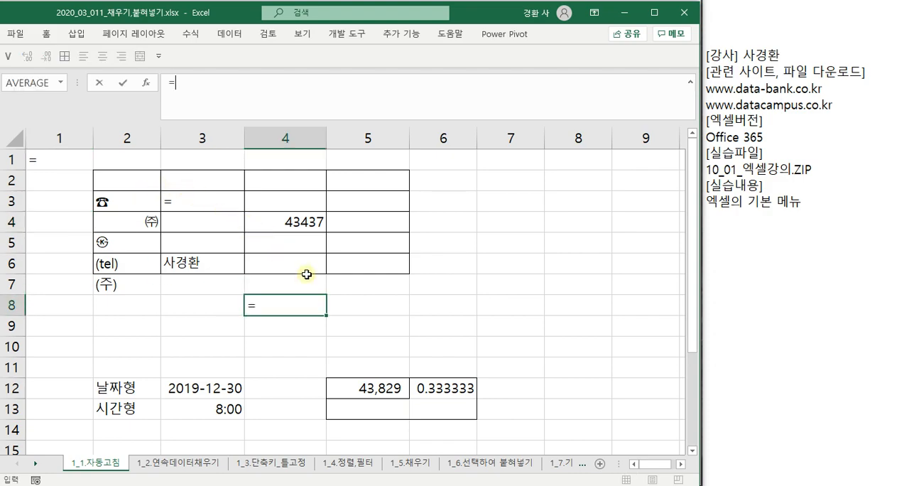
type("r")
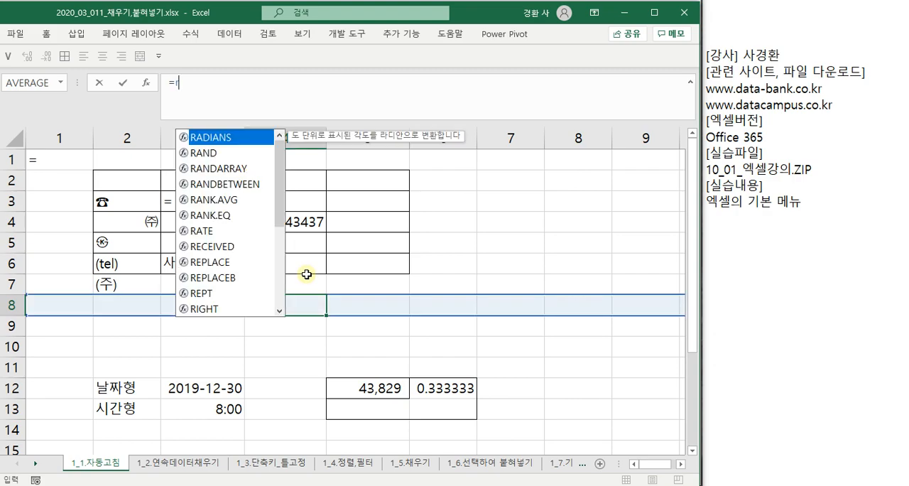
type("6")
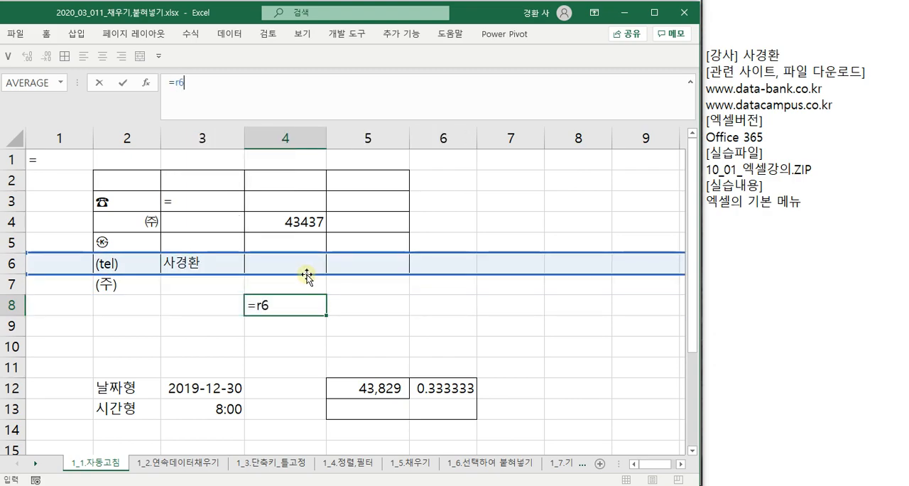
type("c")
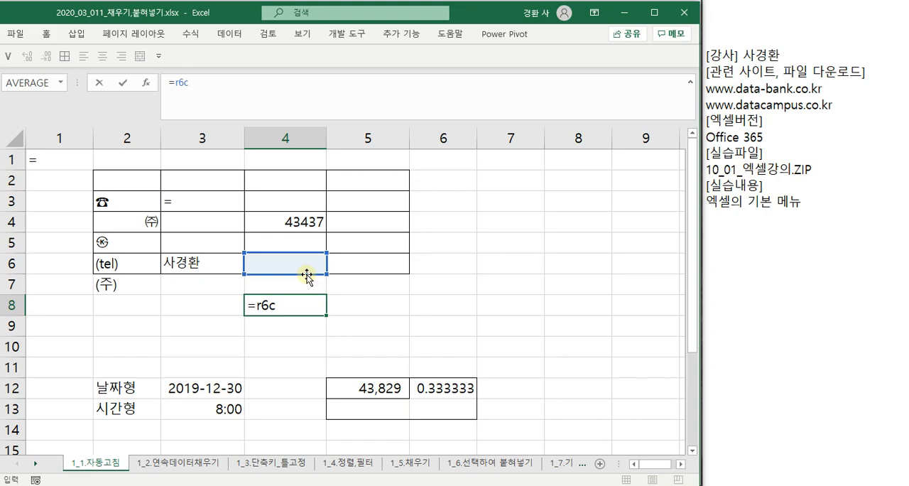
type("3")
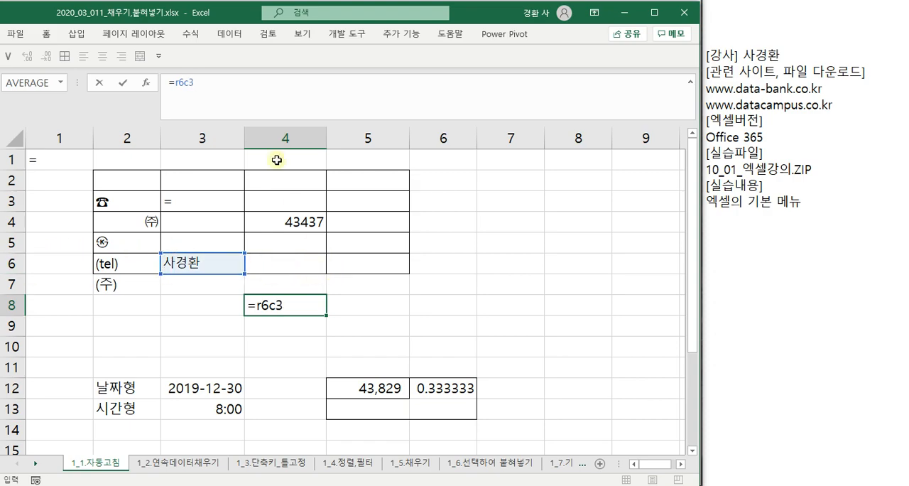
key("Return")
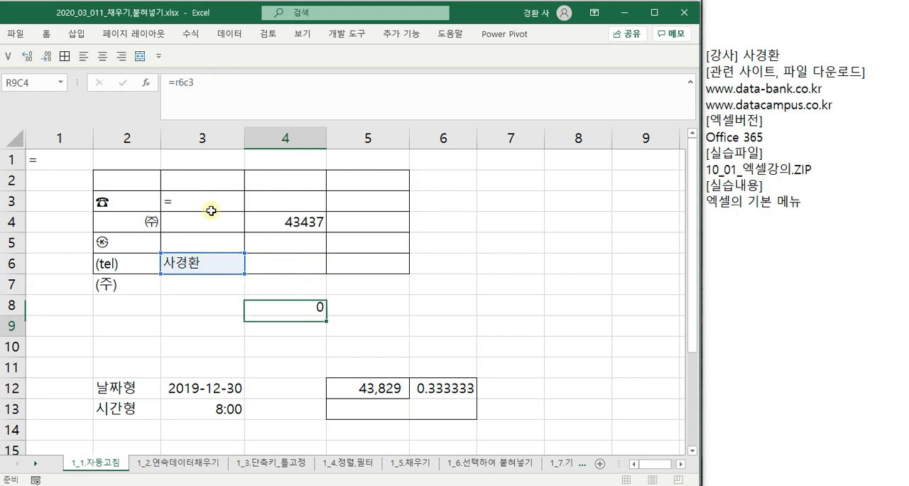
- Jump to the last worksheet column in row 1 and return to the first column
key("Up")
key("Up")
key("Up")
key("Up")
key("Up")
key("Up")
key("Up")
key("Up")
key("ctrl+Right")
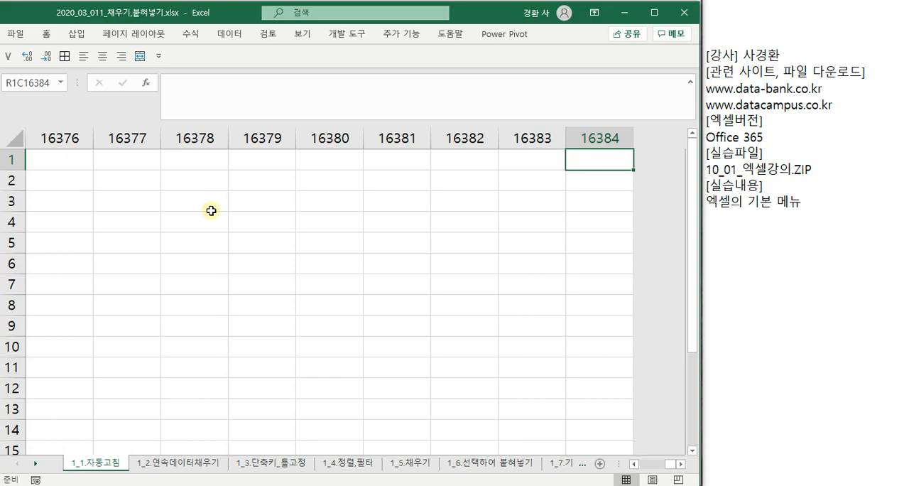
key("ctrl+Left")
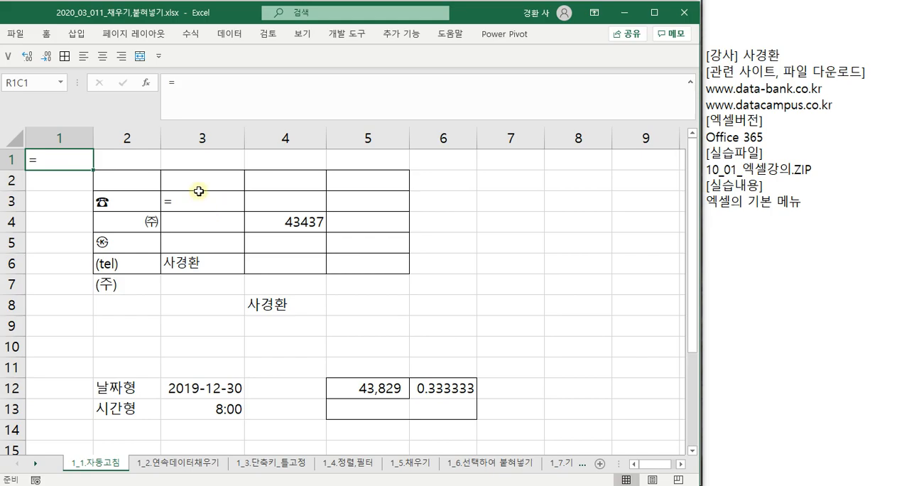
- Turn off the R1C1 reference style in the Excel options, review the data and proofing settings, and apply the change
left_click(21, 36)
left_click(33, 470)
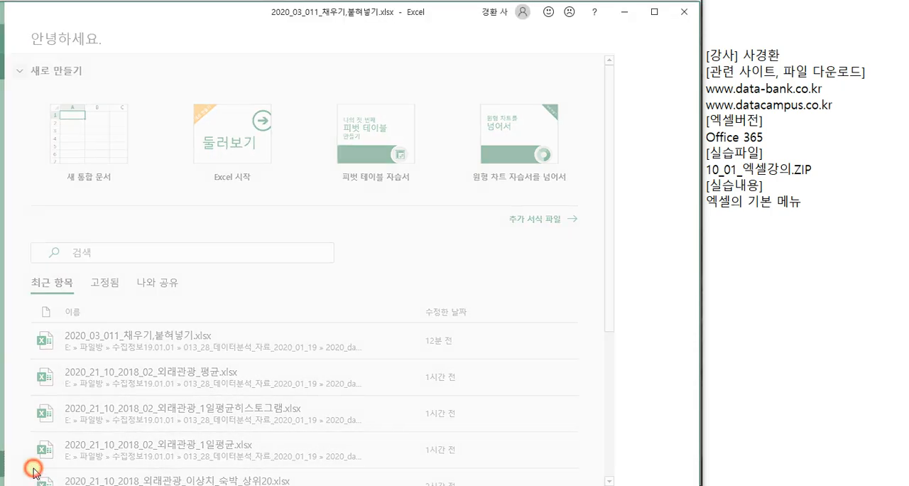
left_click(83, 78)
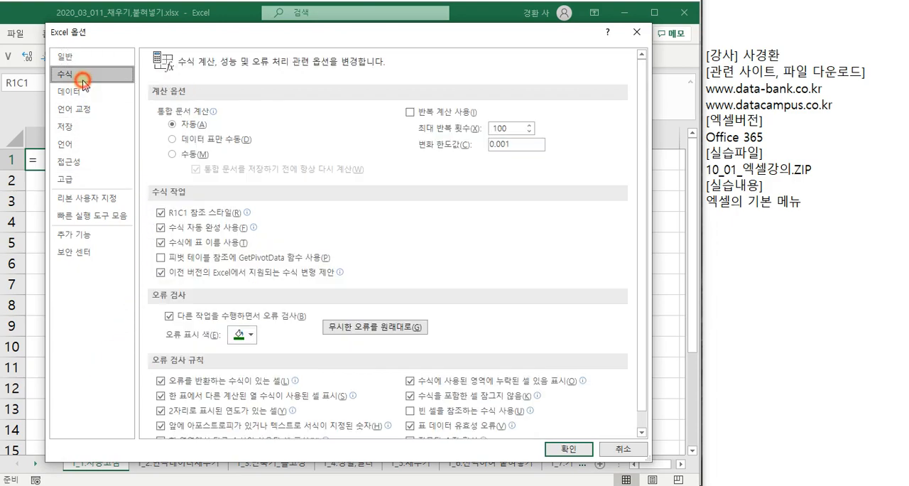
left_click(160, 212)
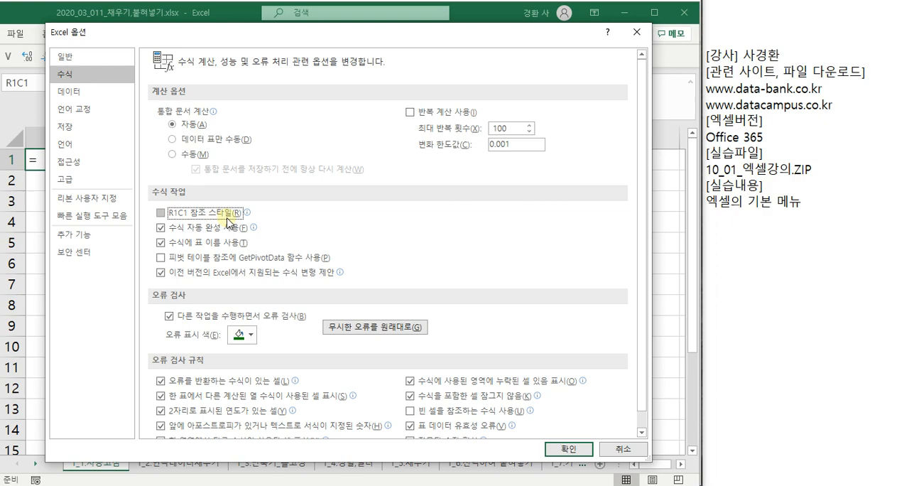
left_click(69, 92)
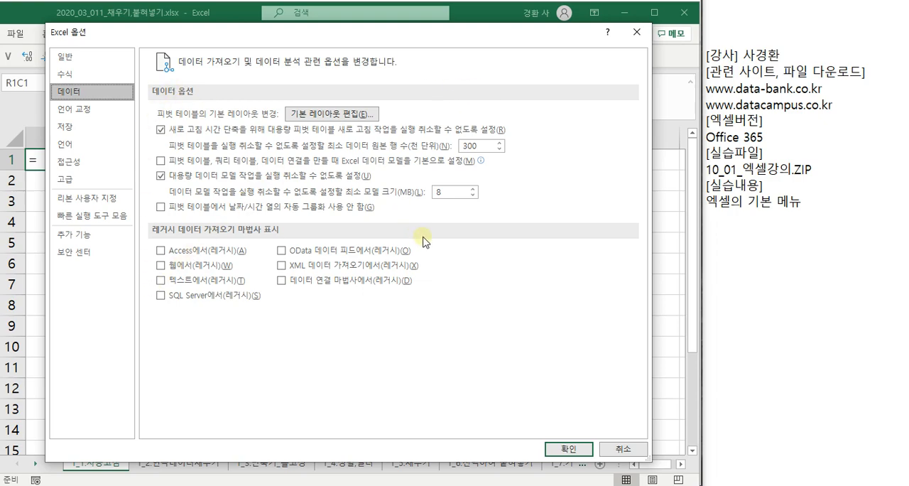
left_click(92, 112)
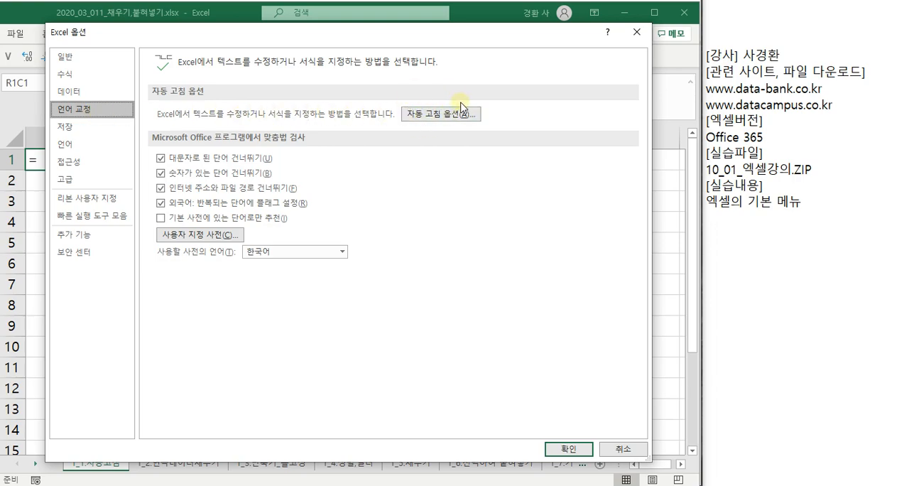
left_click(567, 450)
- Enter (wn) in cell C9 to produce the ㈜ symbol through AutoCorrect, and inspect the cell
left_click(349, 305)
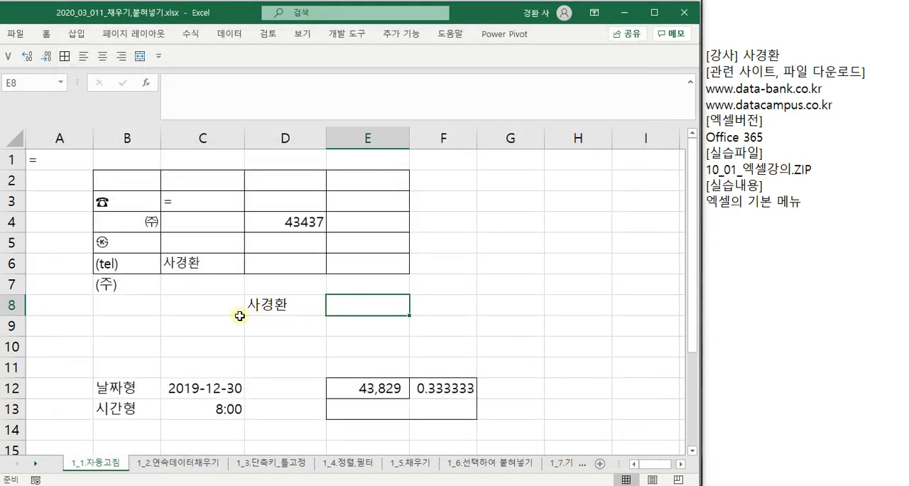
left_click(181, 330)
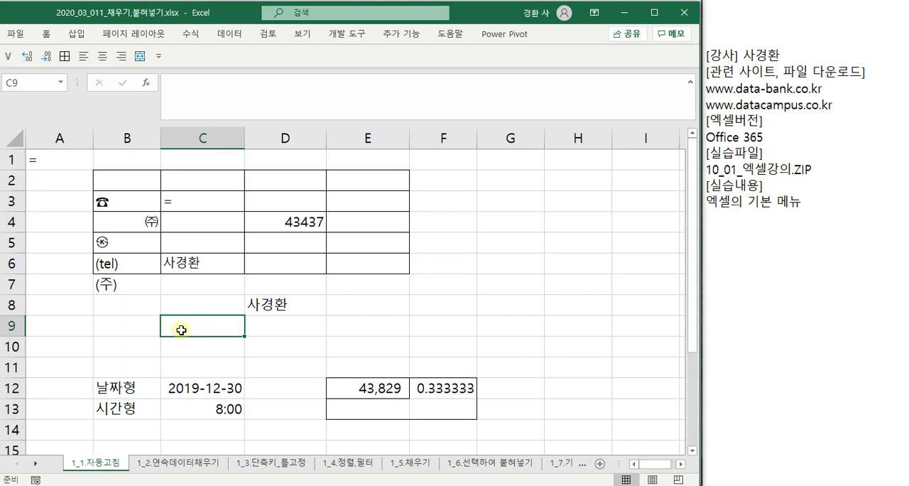
type("(wn")
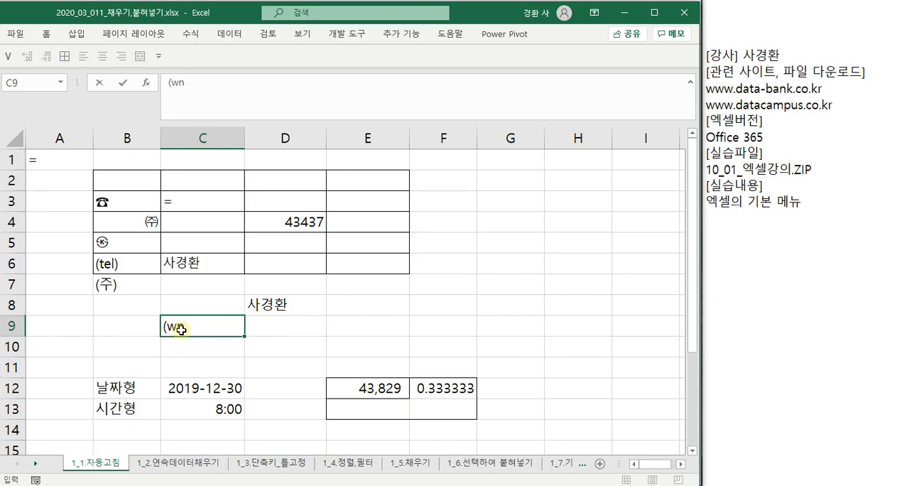
type(")")
key("Return")
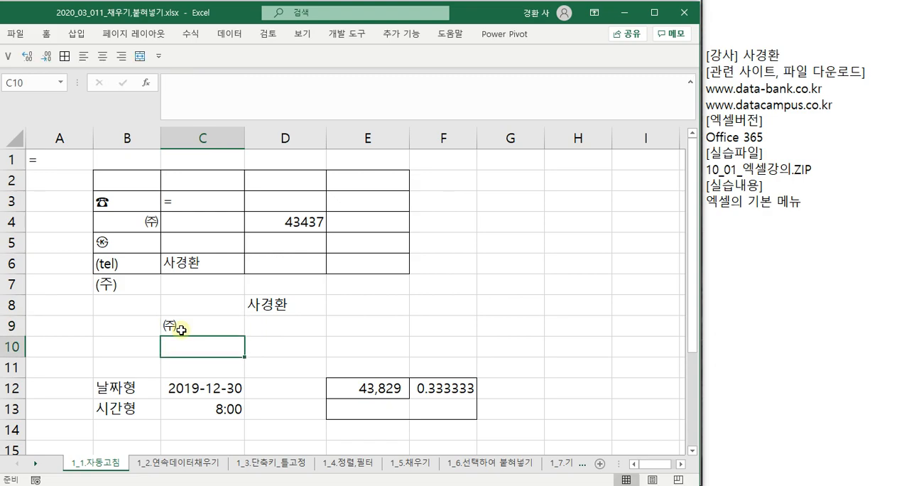
left_click(182, 329)
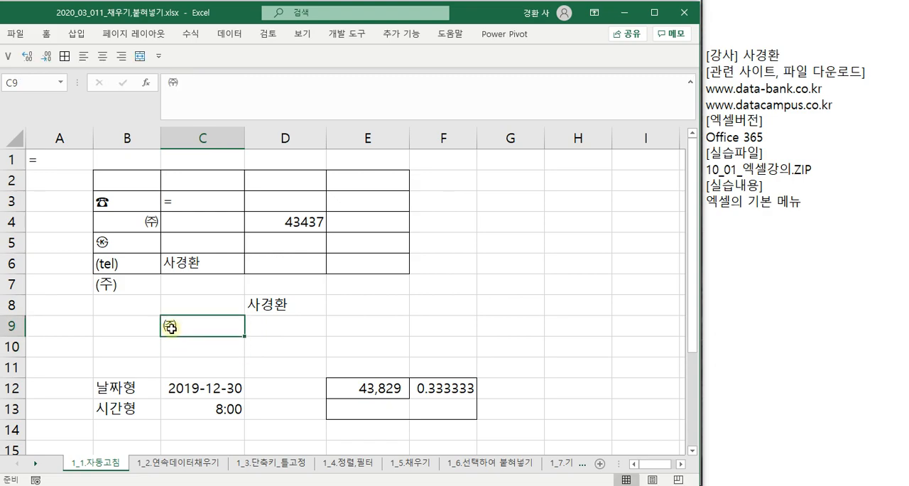
- Enter (k) in cell D9 and (c) in cell E9 to test their automatic symbol replacement
left_click(267, 323)
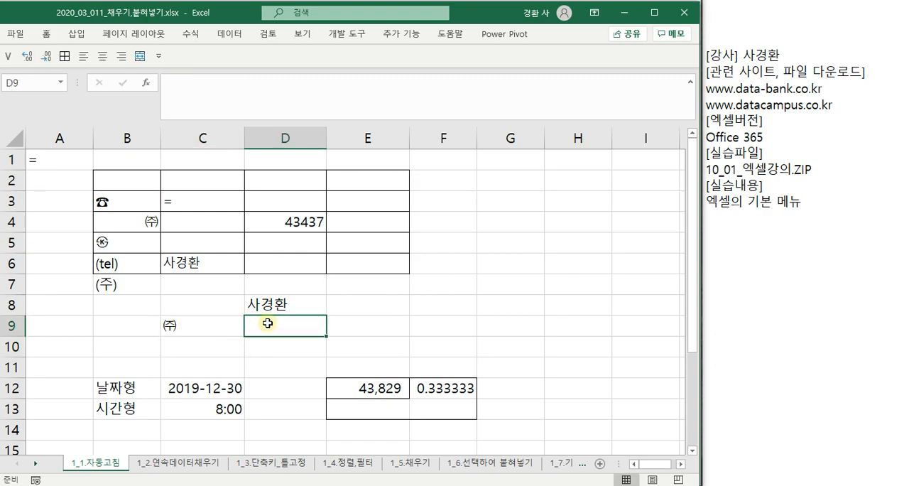
type("(ks")
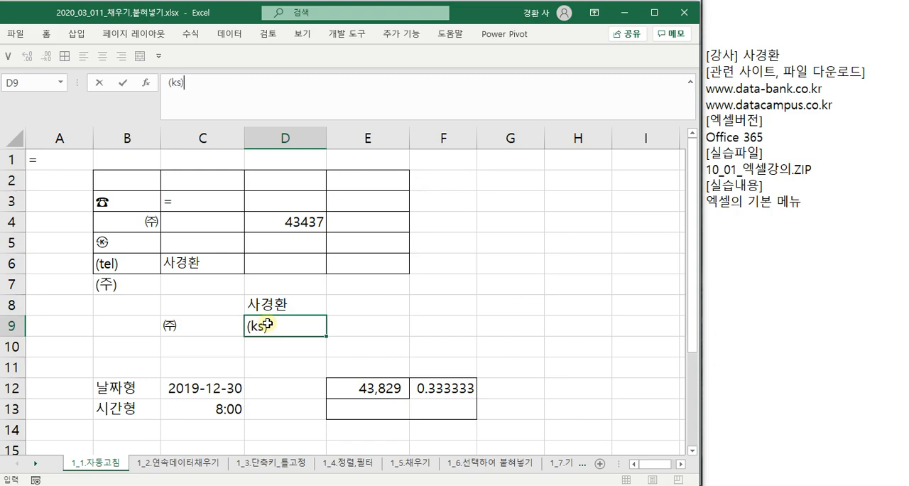
key("Return")
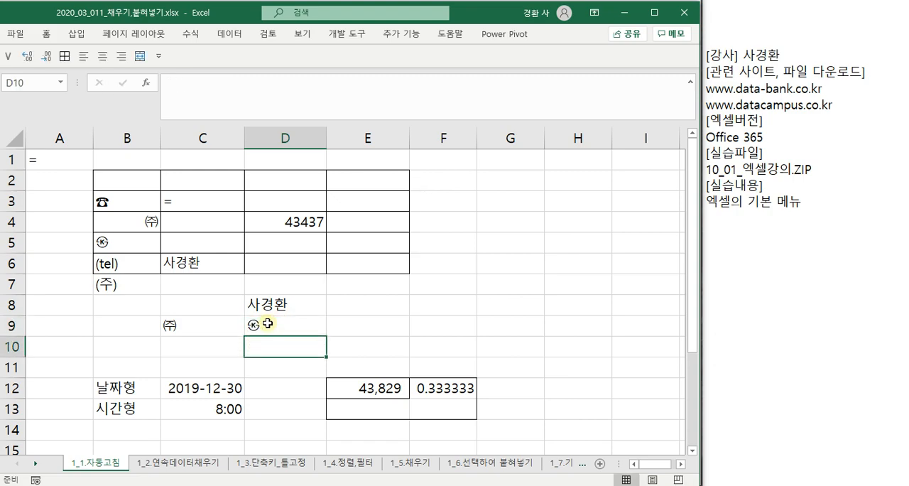
key("Up")
key("Right")
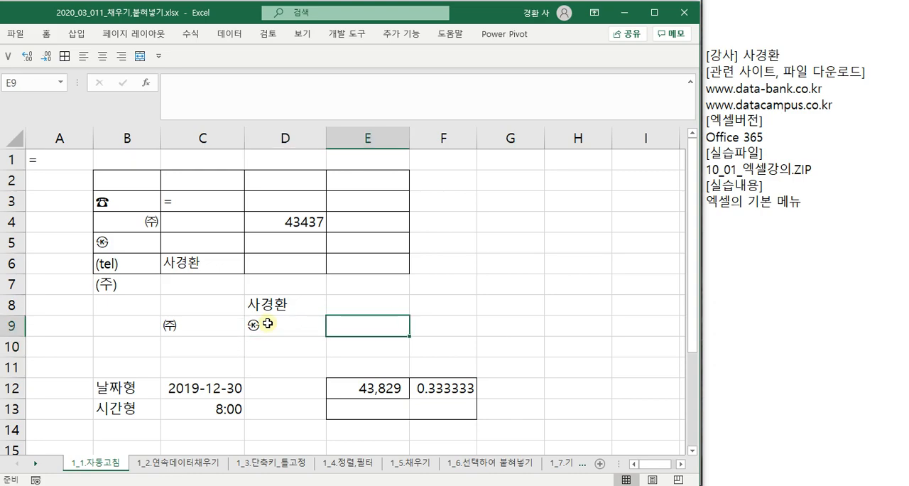
type("(c")
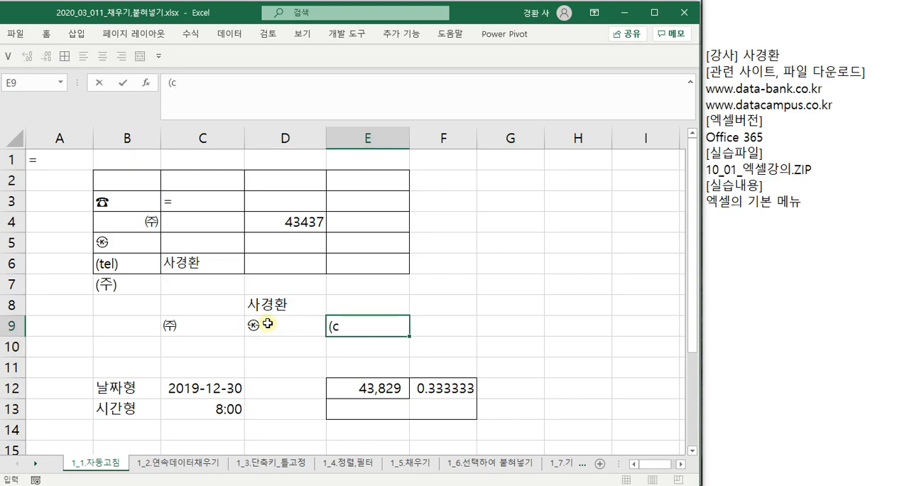
key("Return")
- Enter (r) in cell E8 and select the cell to inspect its content
key("Up")
key("Up")
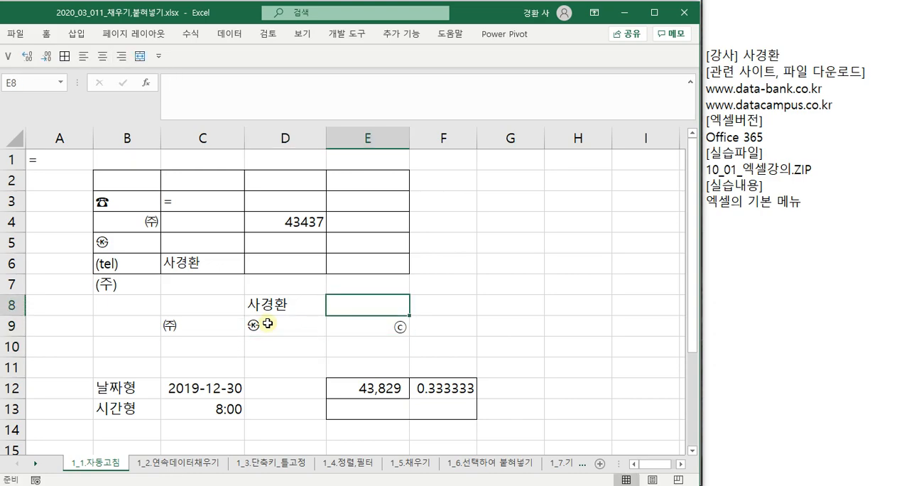
type("(r")
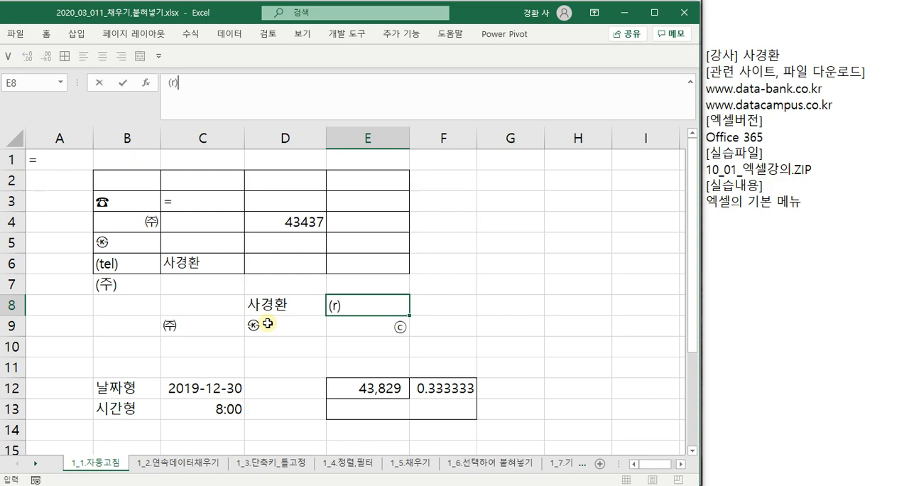
key("Return")
key("Up")
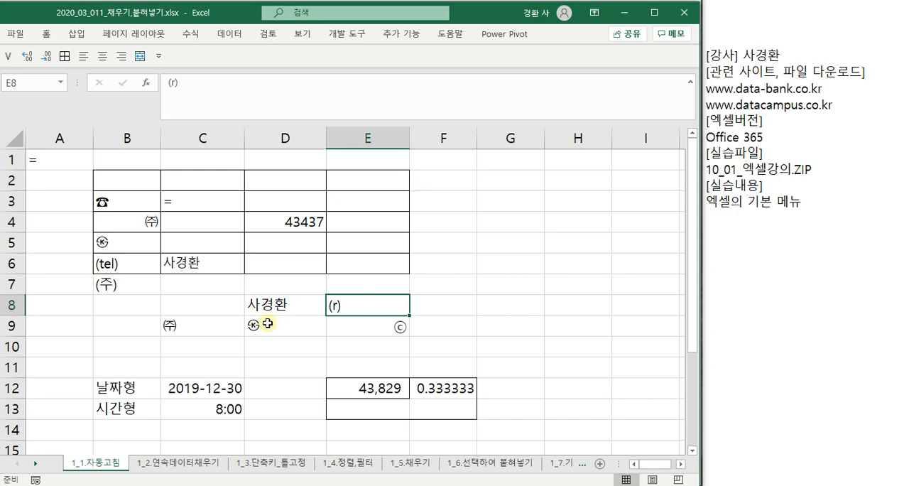
- Enter (r) in cell E8 again and reselect the cell to check its content
type("(r")
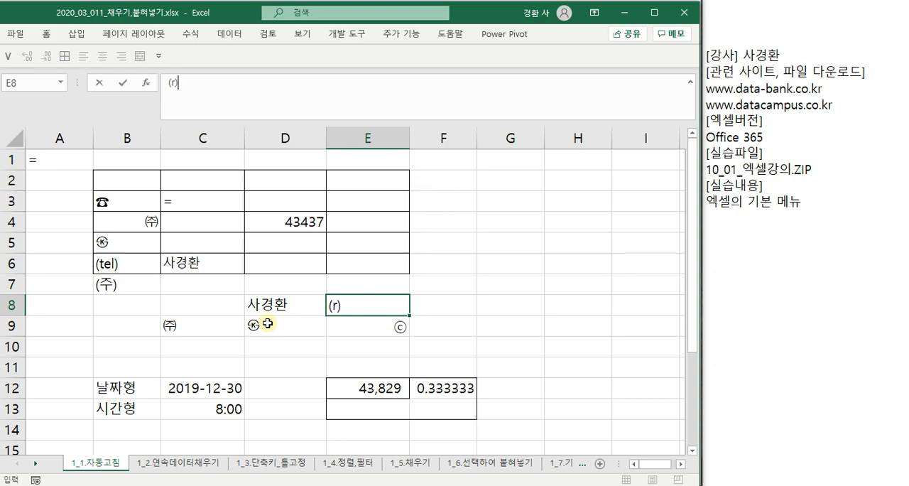
key("Return")
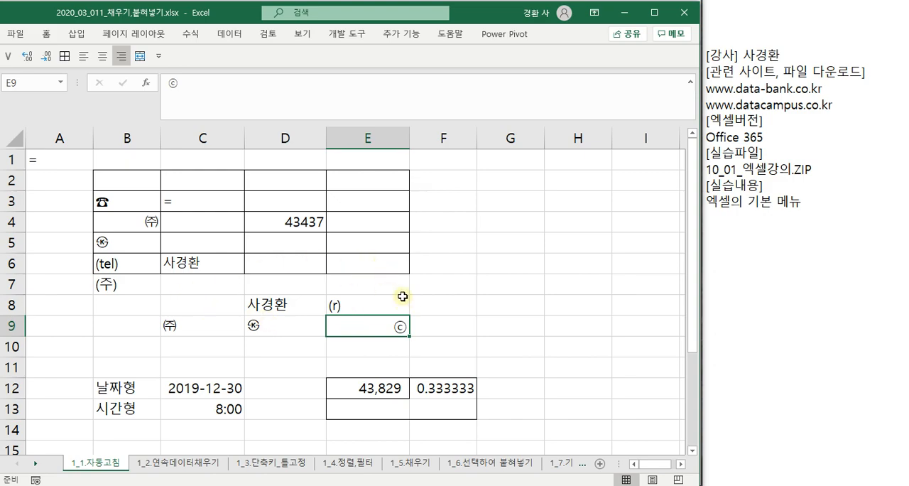
left_click(354, 287)
left_click(355, 307)
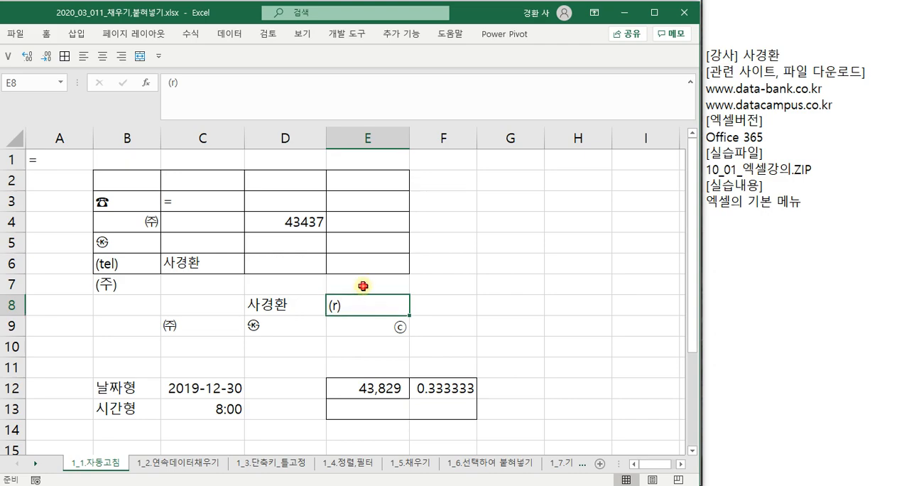
- Enter (e) in cell E7 and (tel) in cell E6 to produce the € and ☎ symbols through AutoCorrect
left_click(363, 286)
type("(e)")
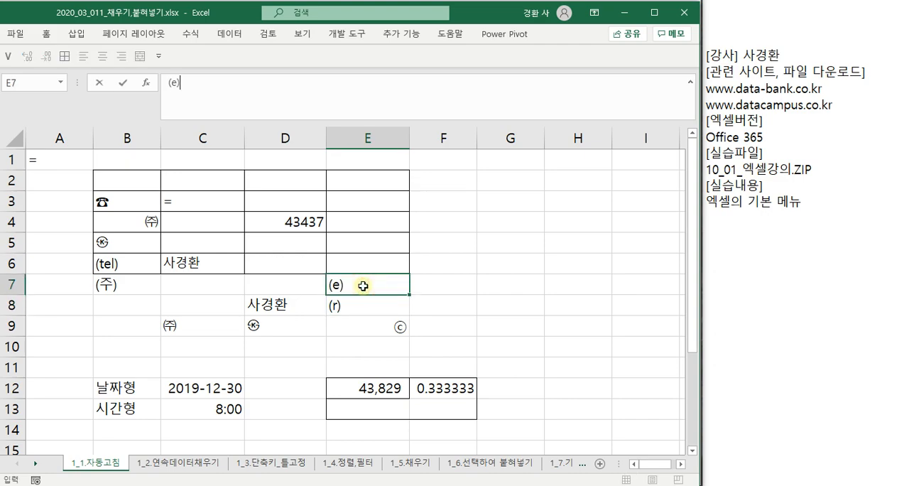
key("Return")
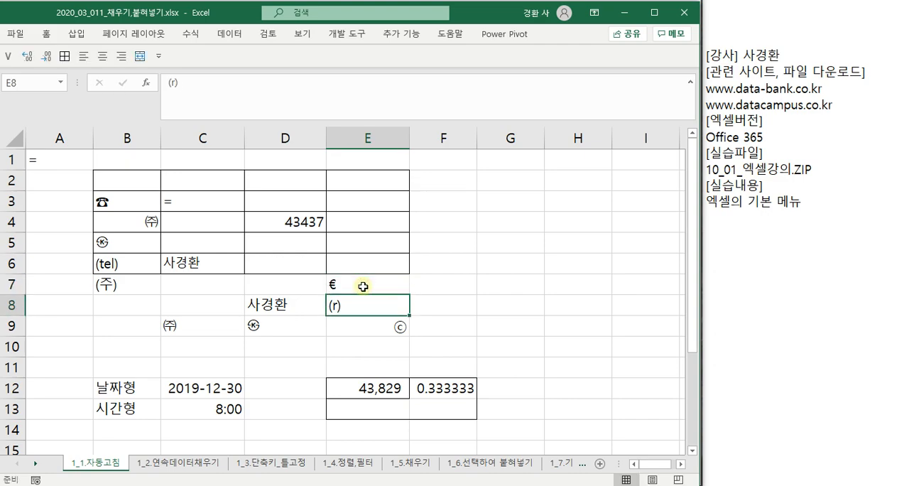
left_click(363, 286)
key("Up")
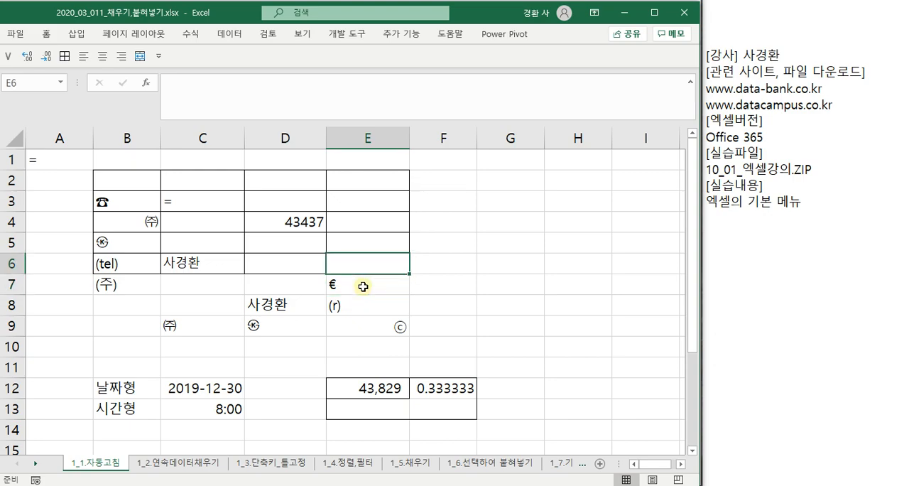
type("(tel")
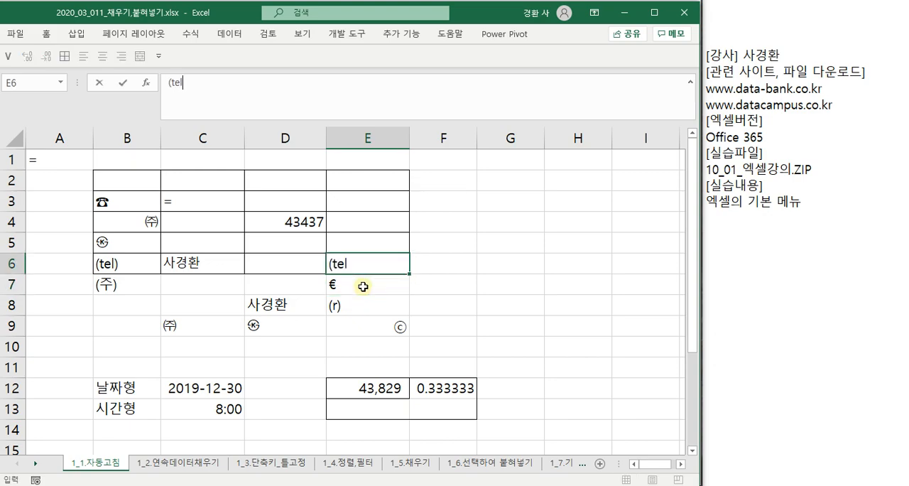
type(")")
key("Return")
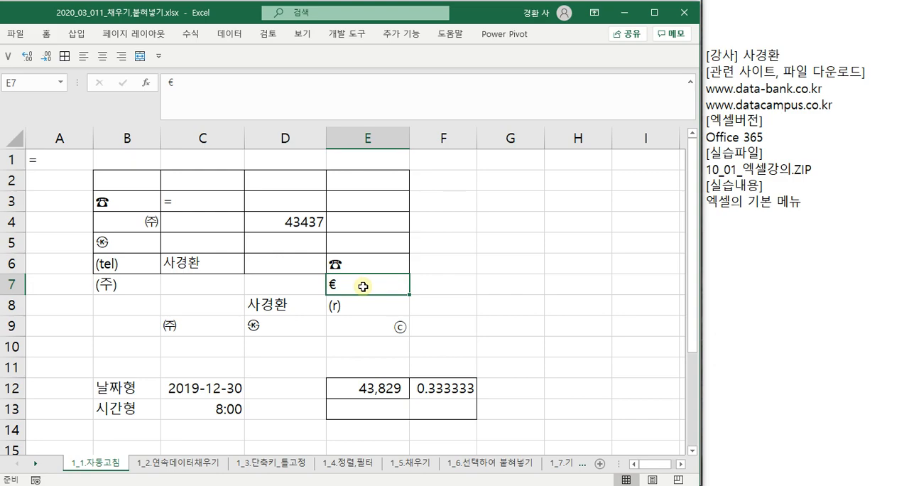
- Enter -x- in cell E5 to produce the ※ symbol through AutoCorrect
key("Up")
key("Up")
type("-")
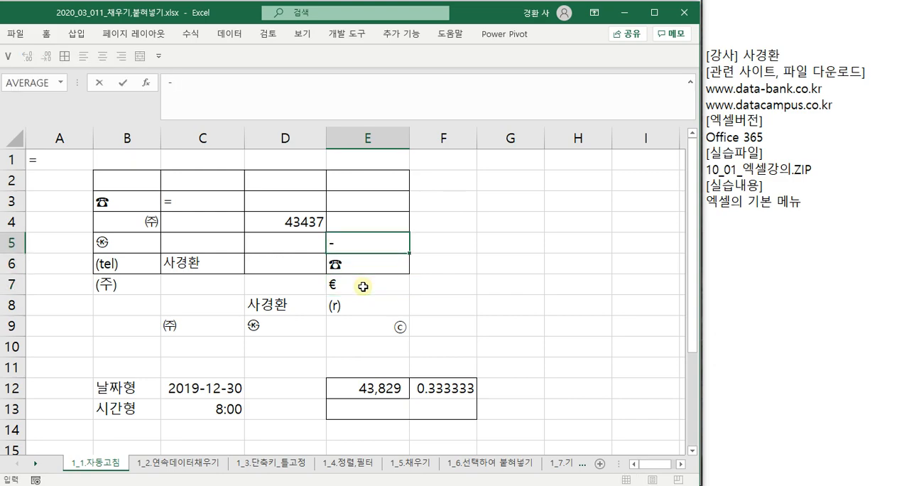
type("x-")
key("Return")
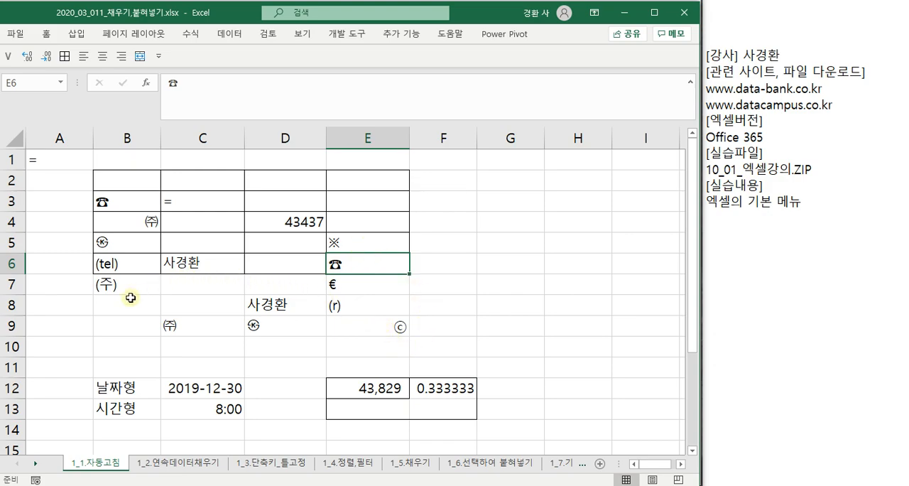
- Inspect the symbol in cell E9, and enter (c) in cell F6 to produce the ⓒ symbol
left_click(353, 321)
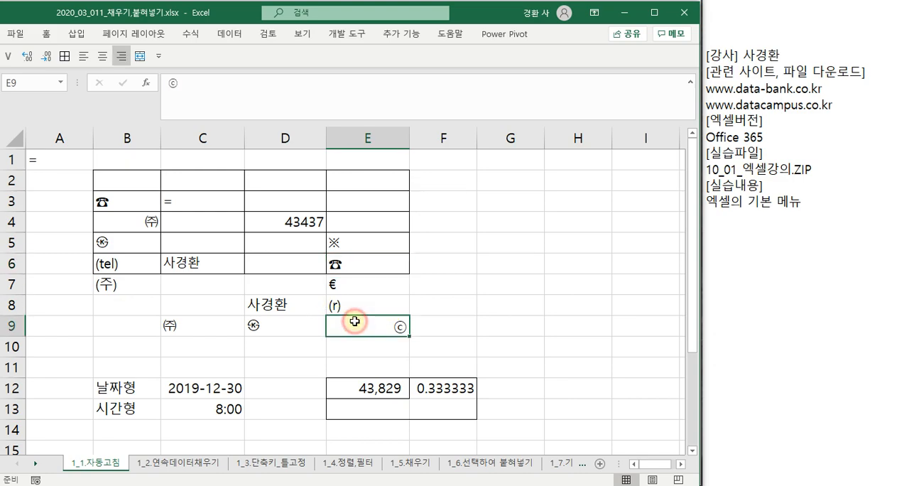
left_click(426, 259)
type("(")
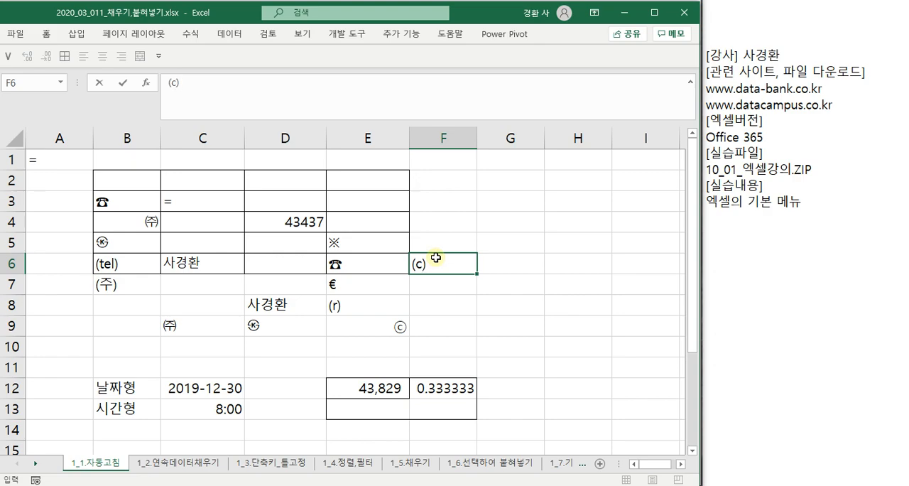
type("c)")
key("Return")
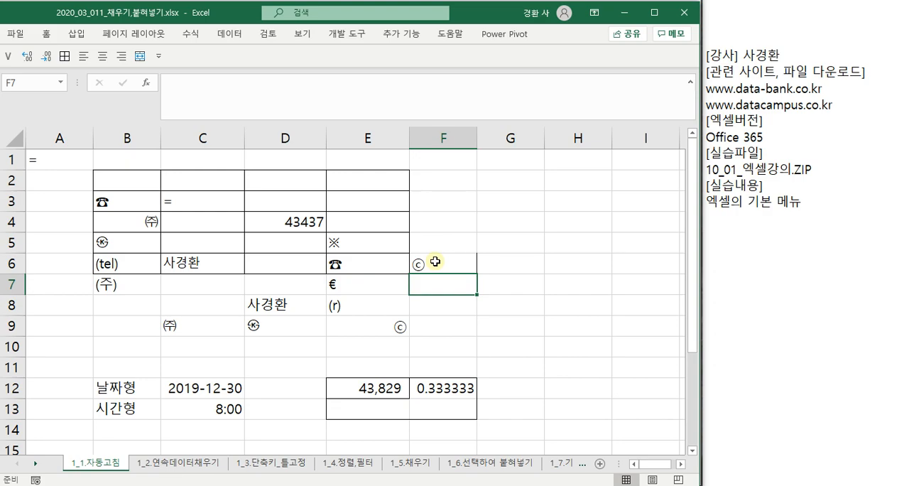
- Enter (c) in cell F7 and keep it as literal text instead of the symbol
type("(c")
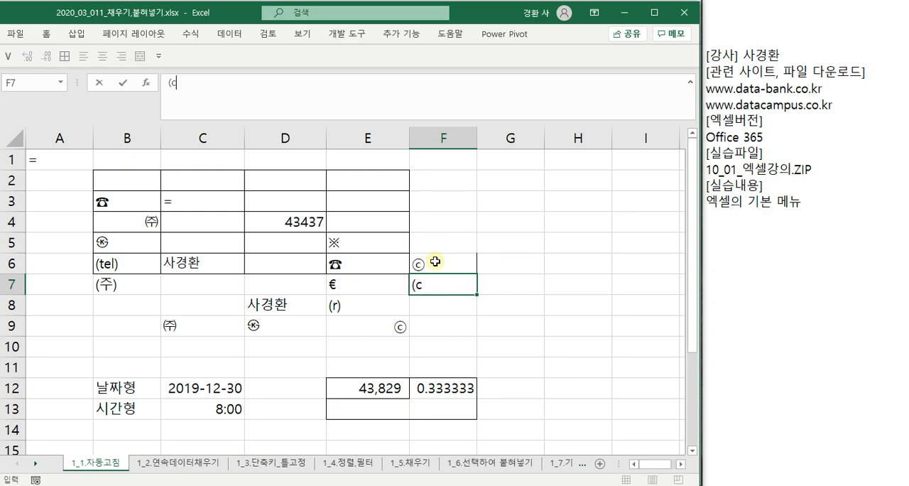
left_click(190, 82)
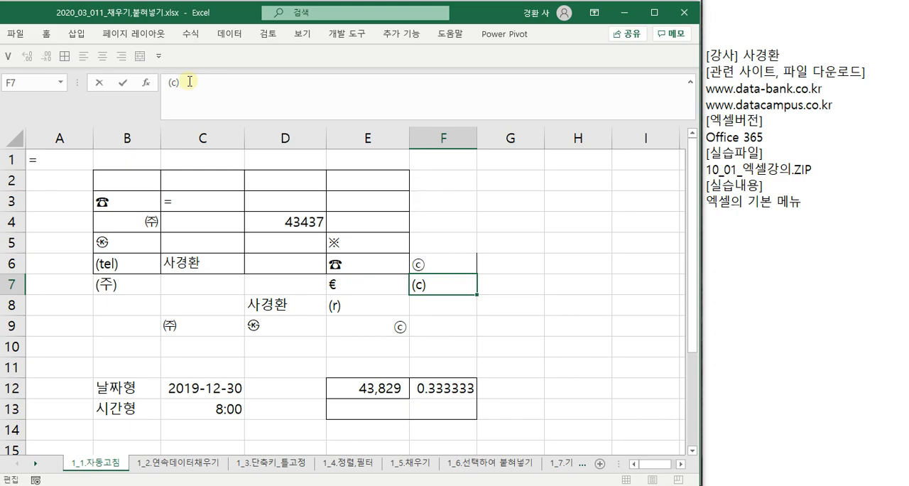
key("Return")
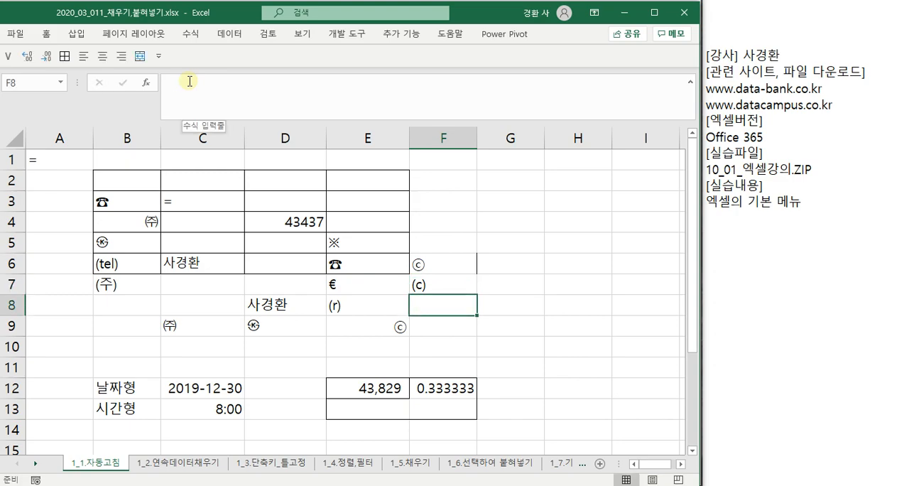
- Enter (ks) in cell F8 and move the on-screen keyboard clear of the worksheet
left_click(429, 306)
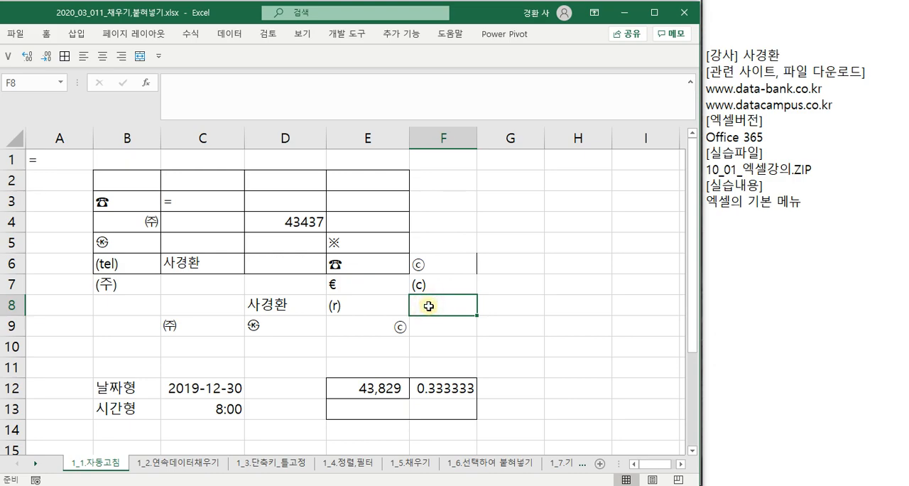
type("(ks")
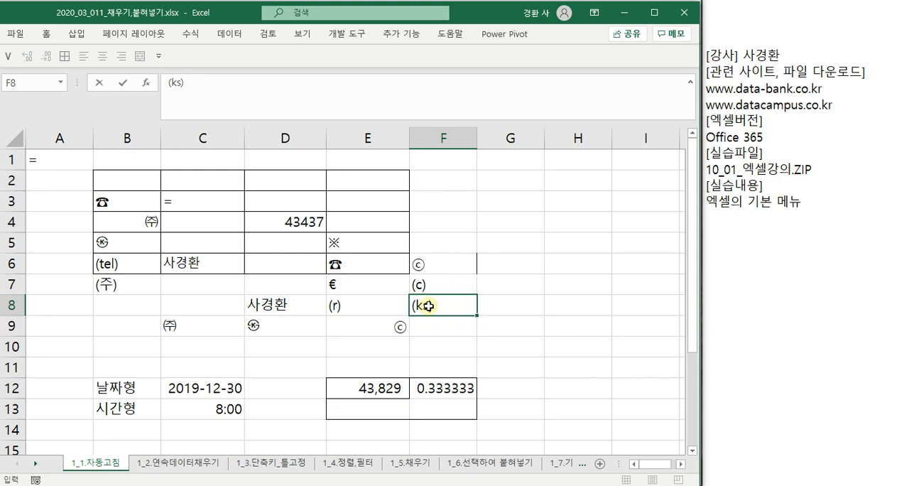
left_click(199, 84)
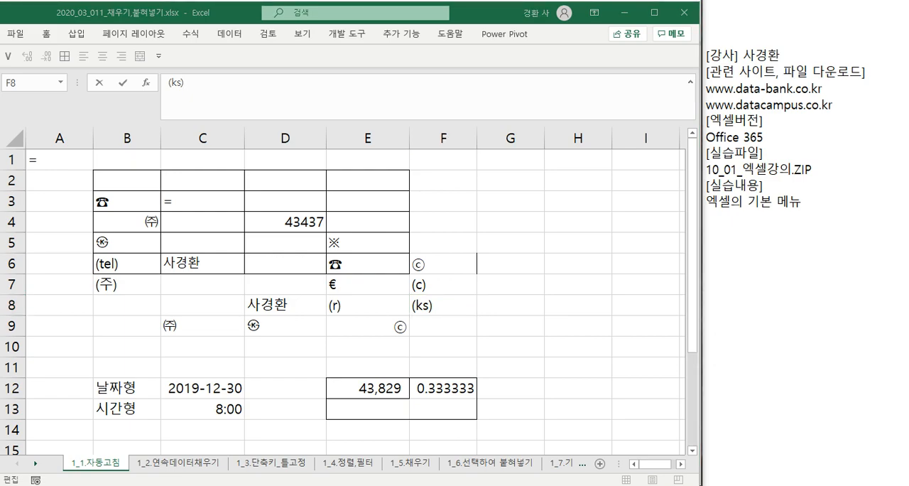
left_click_drag(908, 417, 250, 285)
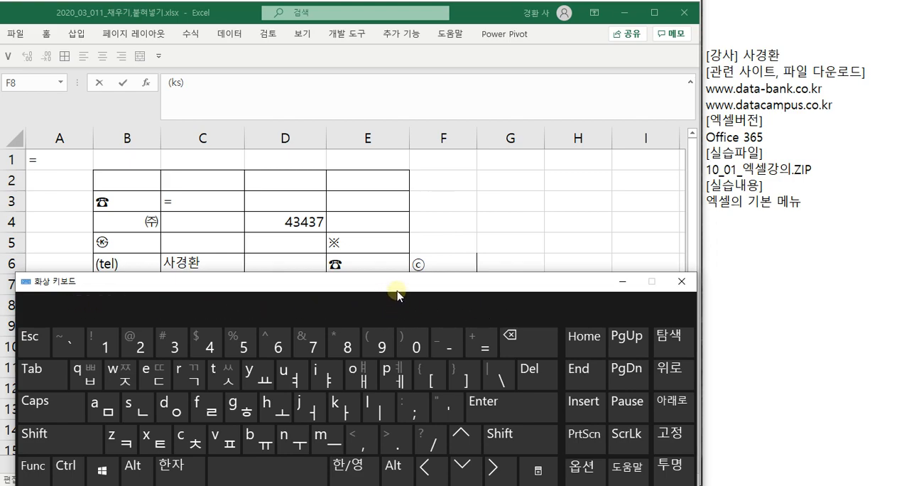
left_click_drag(396, 295, 908, 341)
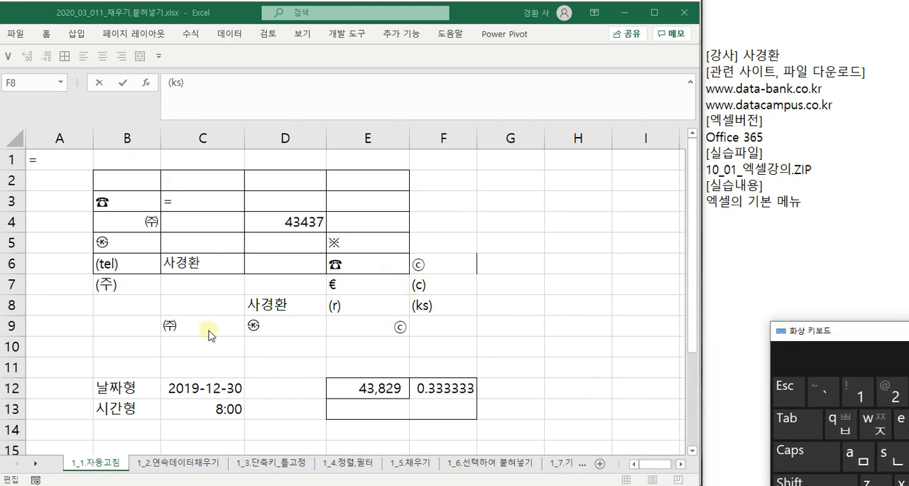
left_click(178, 200)
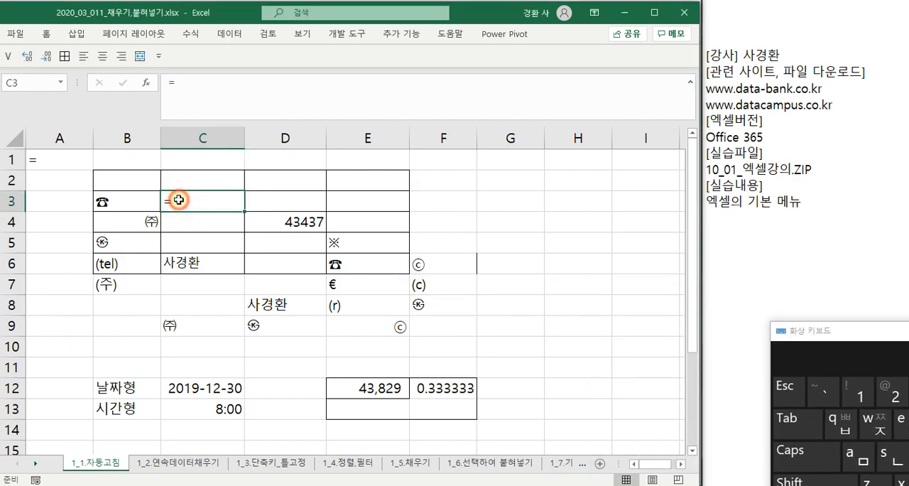
left_click(417, 322)
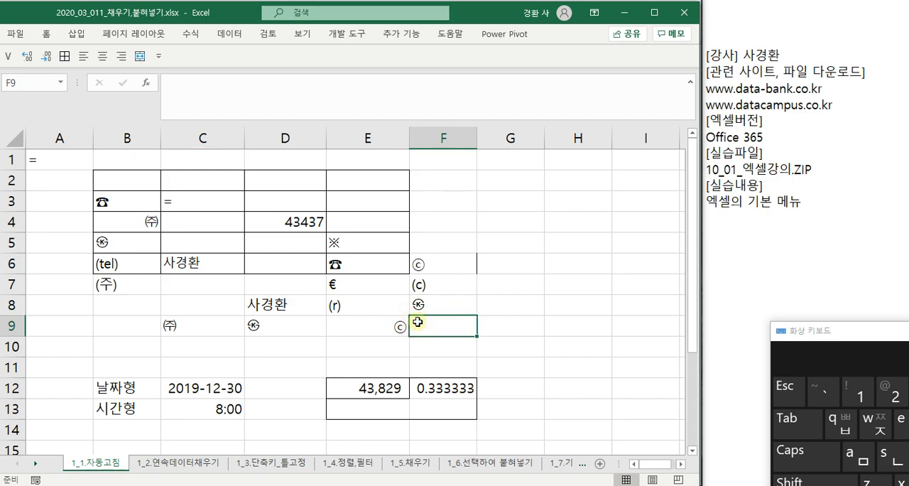
type("(ks")
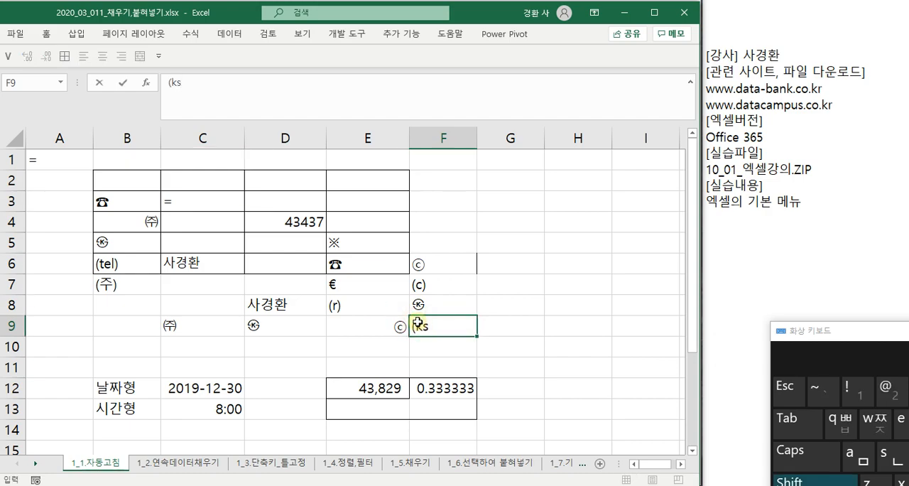
type(")2")
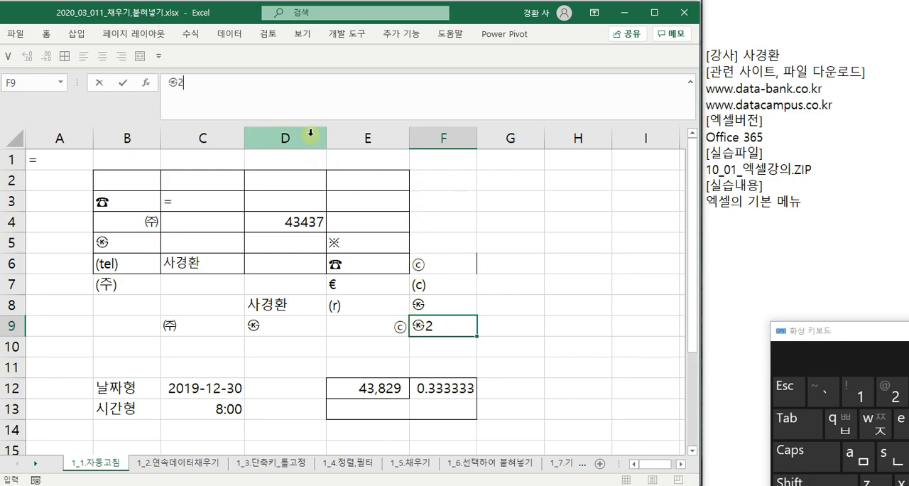
key("Escape")
- Enter (ks) in cell F10 as literal text instead of the symbol, and close the on-screen keyboard
left_click(433, 341)
type("(")
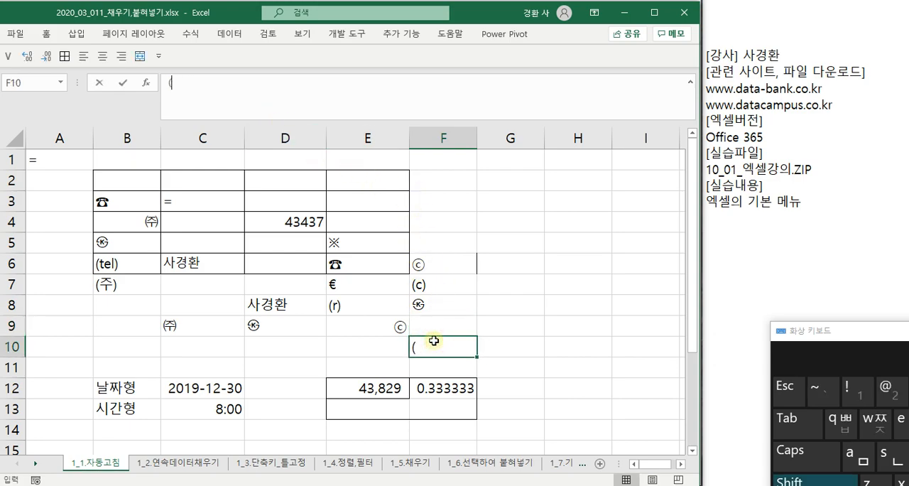
type("ks)")
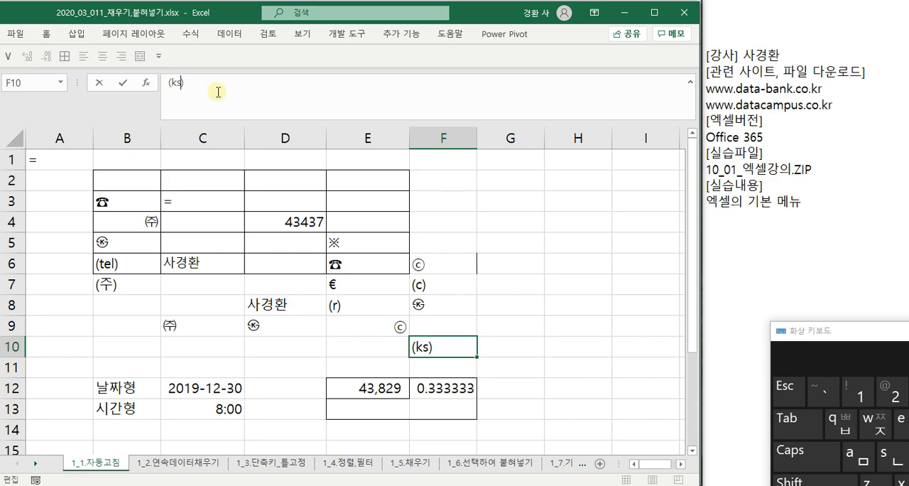
key("Return")
key("Up")
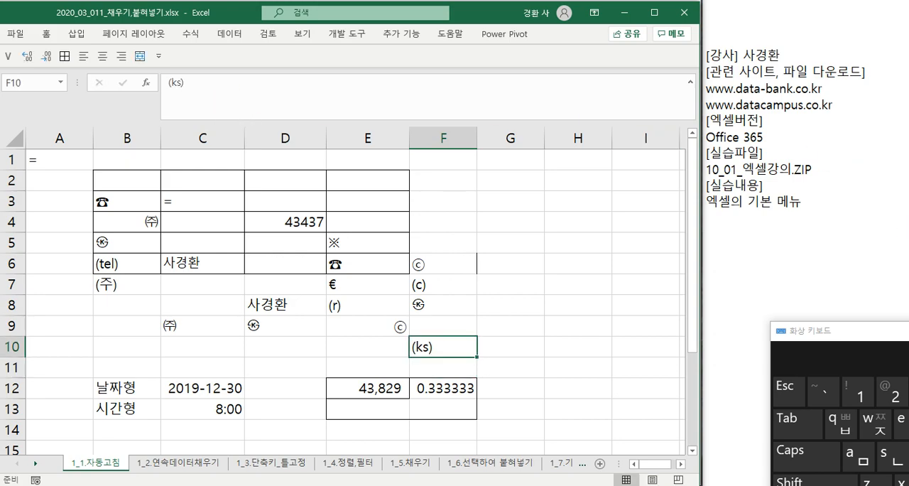
left_click(908, 330)
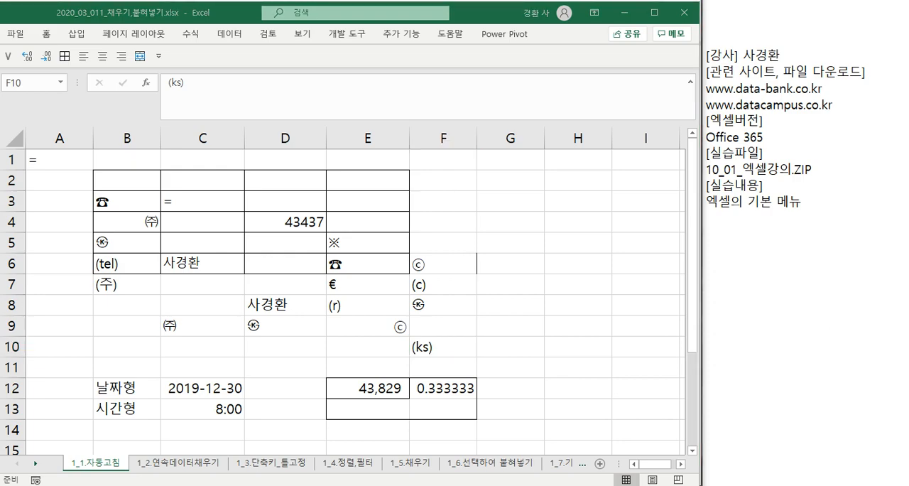
left_click(905, 234)
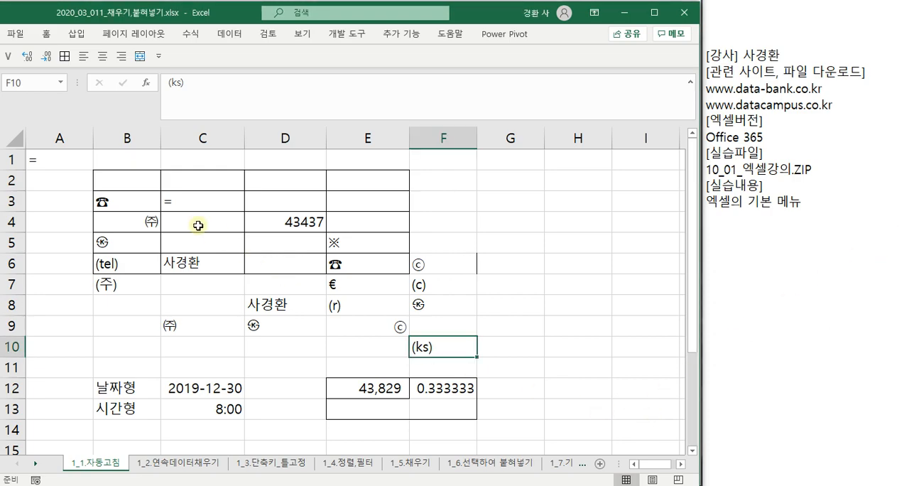
- Open the AutoCorrect options from Excel's proofing settings and browse the list of text replacements
left_click(13, 34)
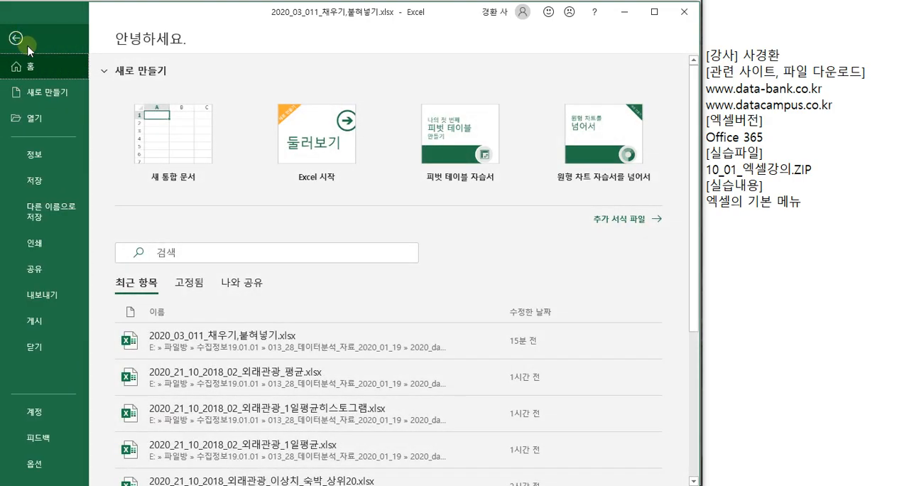
left_click(34, 463)
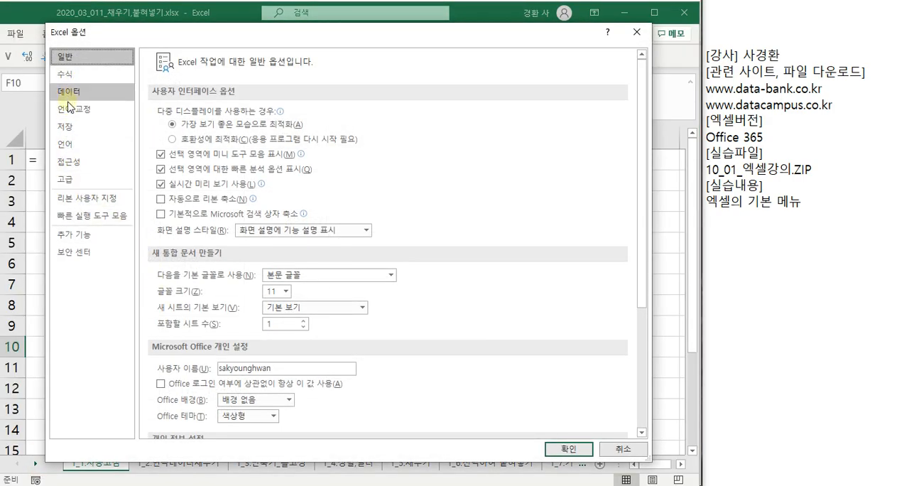
left_click(71, 109)
left_click(433, 115)
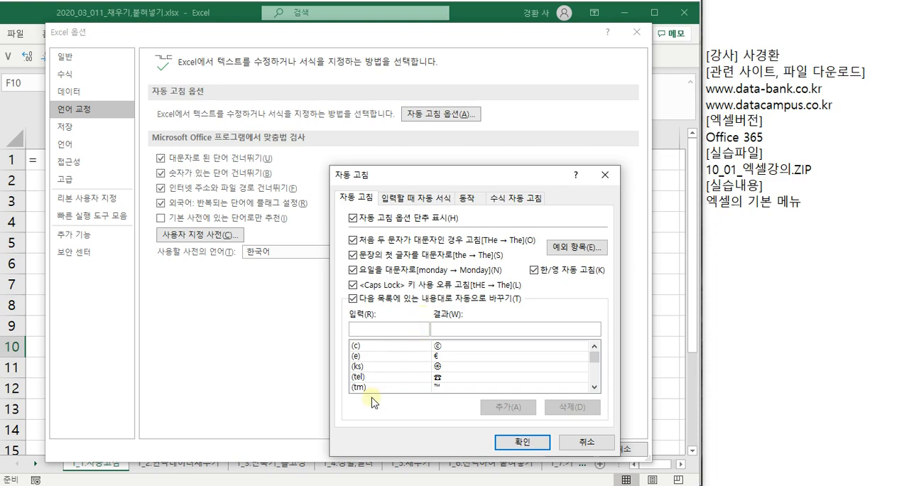
scroll(397, 391, "down", 3)
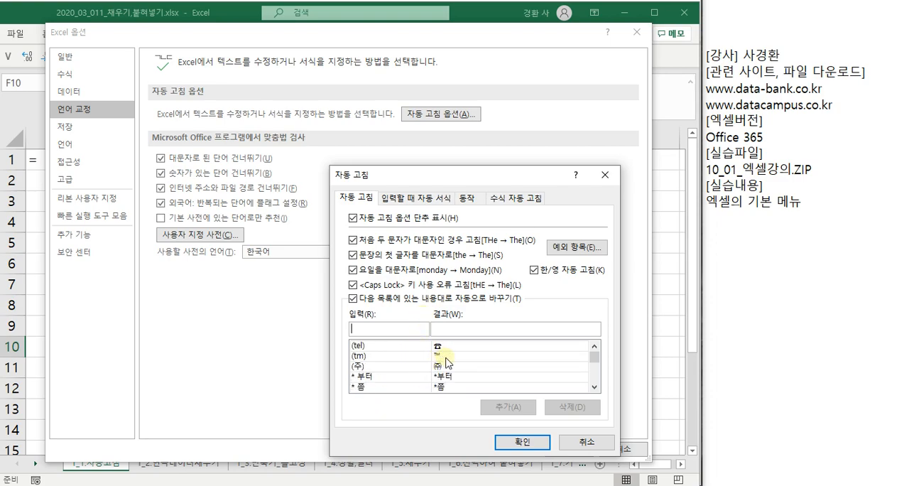
scroll(439, 360, "down", 1)
- Look up the --> entry in the AutoCorrect replacement list
left_click(368, 327)
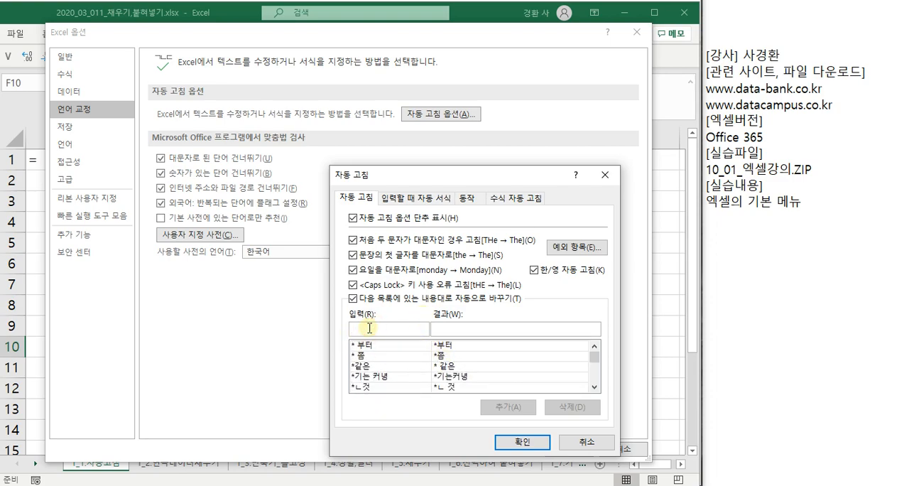
type("--")
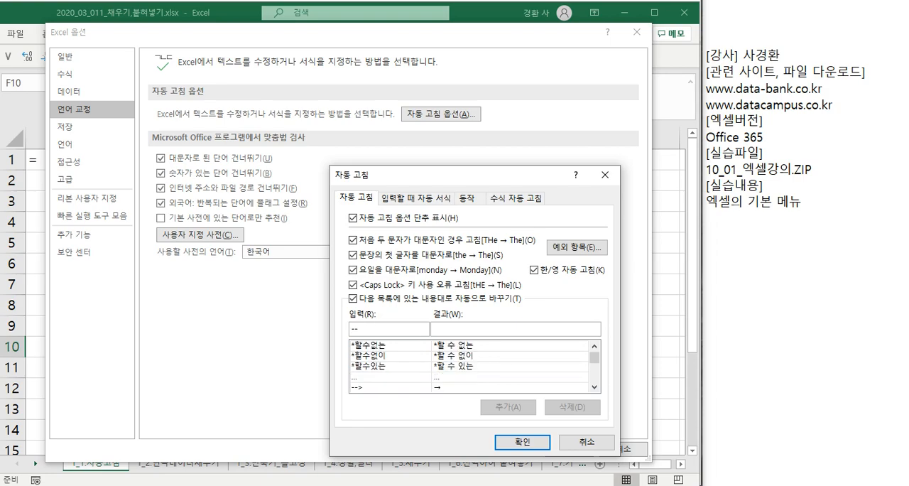
type(">")
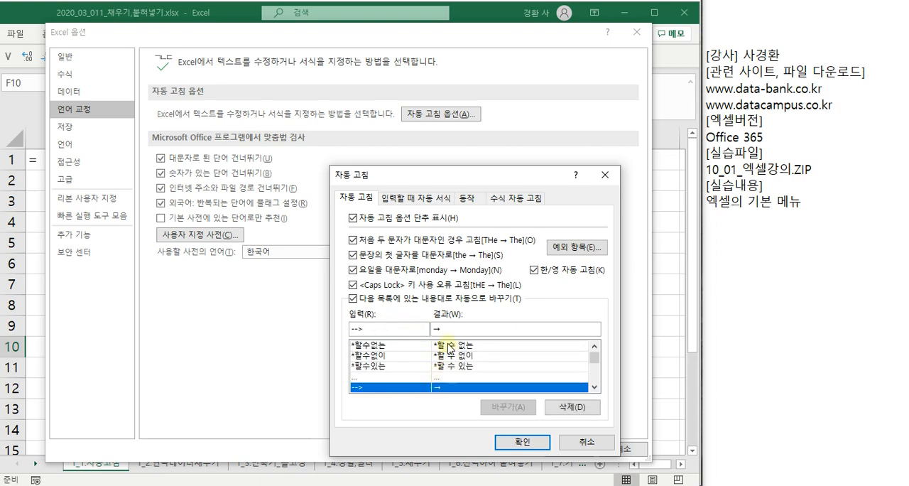
- Re-enter → from the symbol picker as the result for the --> AutoCorrect entry and accept the options
left_click_drag(447, 329, 428, 331)
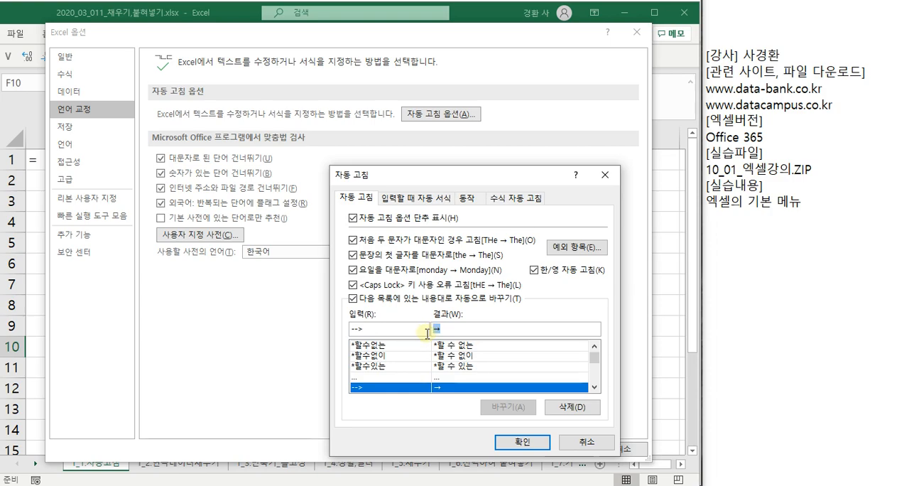
key("BackSpace")
type("ㄹ")
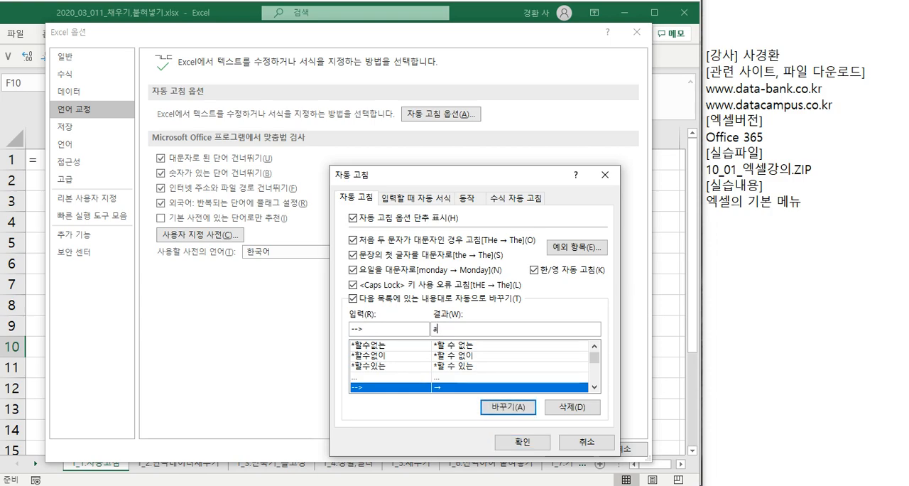
key("BackSpace")
type("ㅁ")
key("Hangul_Hanja")
key("Down")
key("Down")
key("Down")
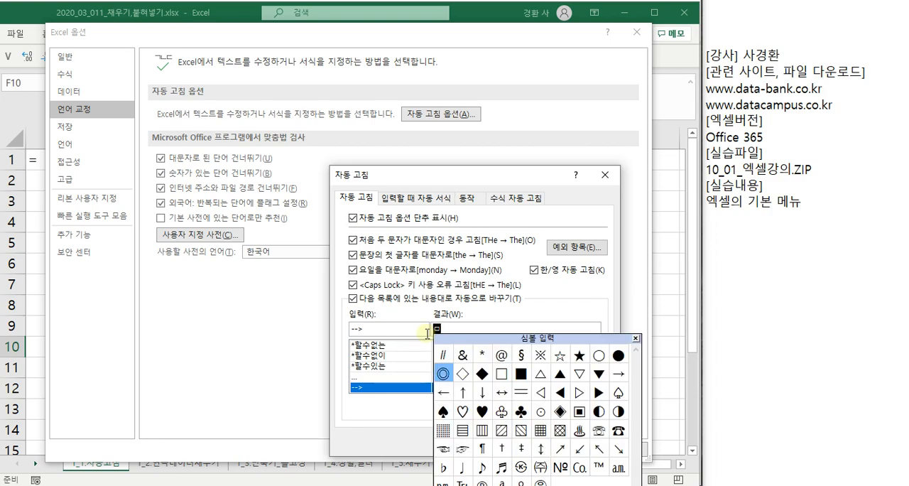
key("Up")
key("Right")
key("Up")
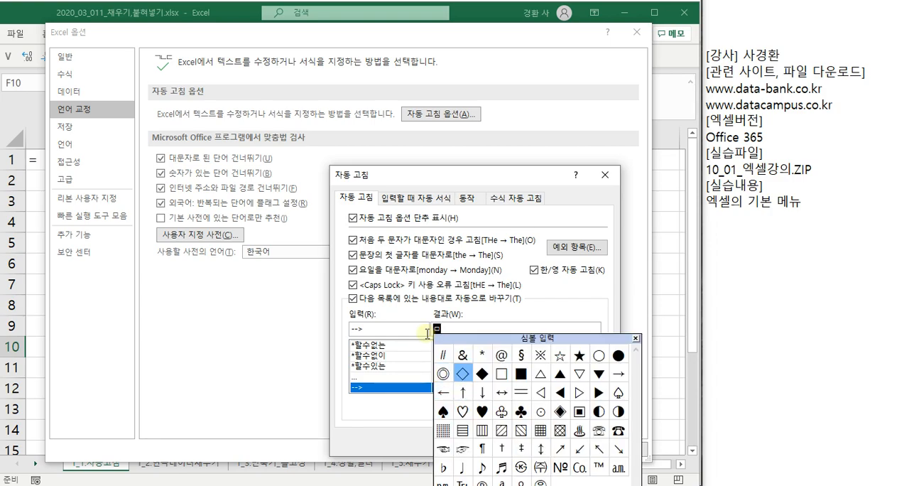
key("Right")
key("Right")
key("Right")
key("Right")
key("Right")
key("Right")
key("Right")
key("Right")
key("Return")
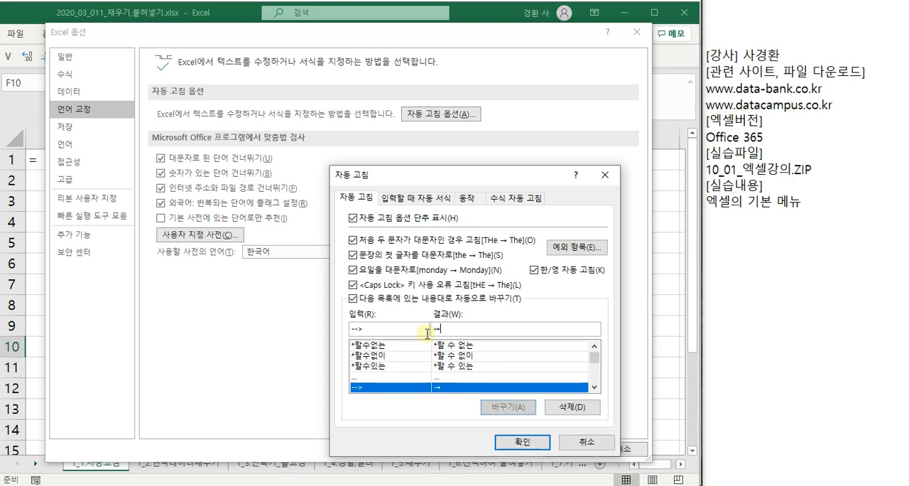
left_click(522, 441)
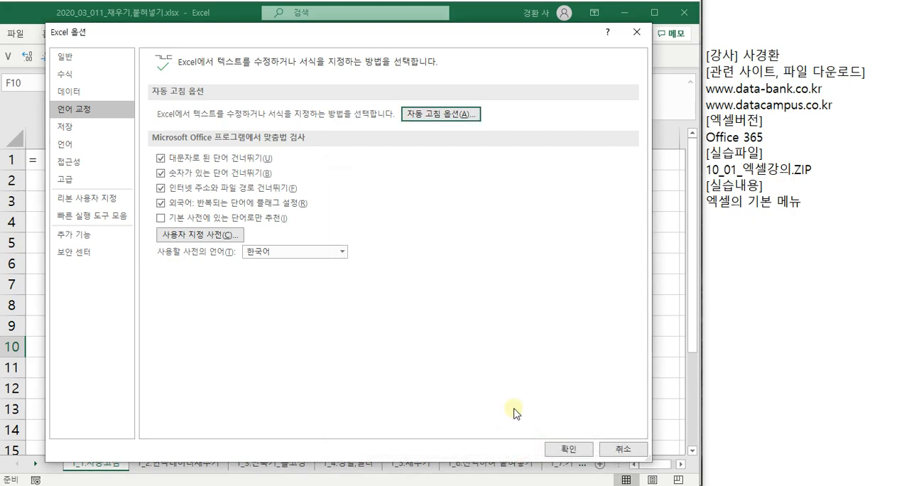
left_click(568, 445)
- Enter --> in cell F3 so AutoCorrect replaces it with the arrow symbol
left_click(452, 203)
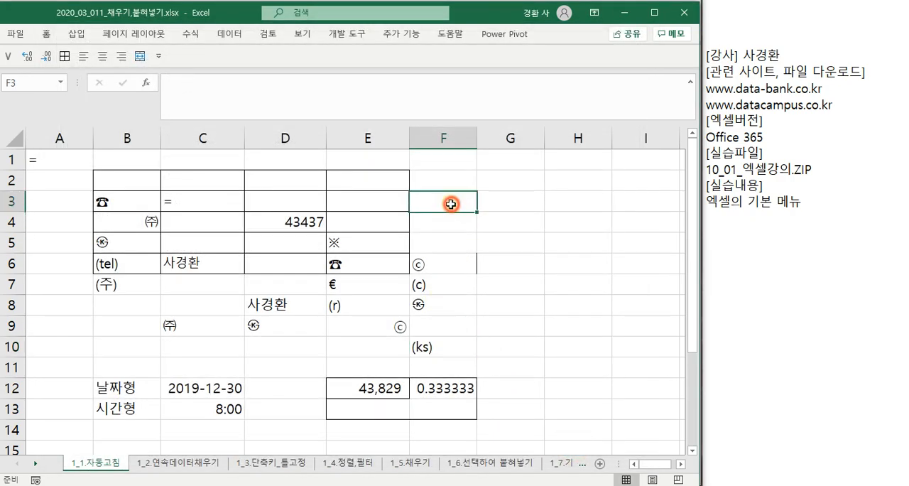
type("--")
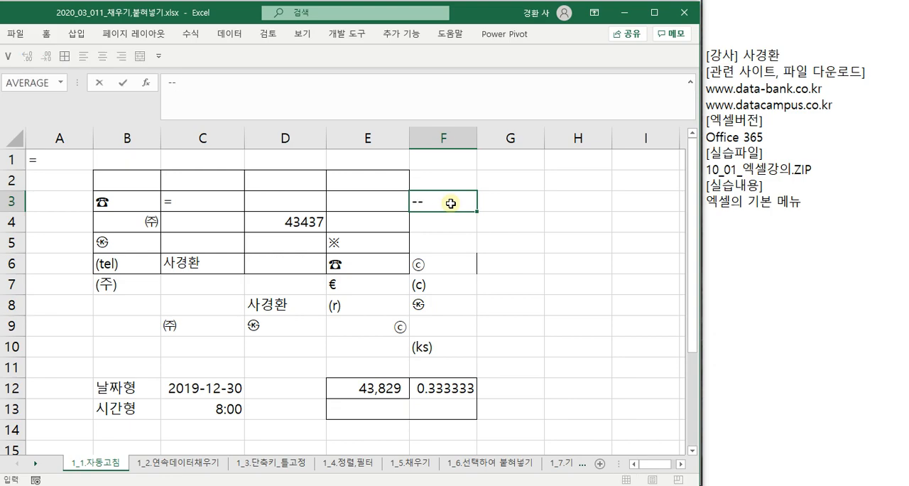
type(">")
key("Return")
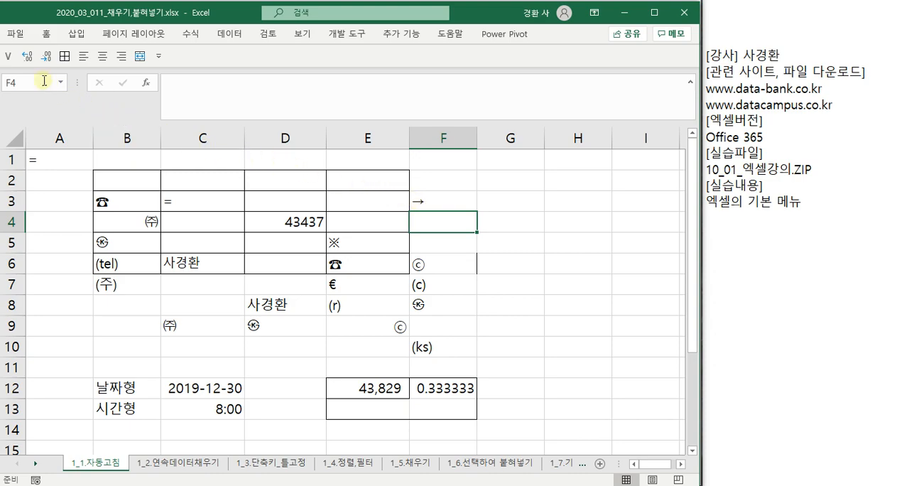
- Enter xls in cell C7, correcting the mistyped letters before committing the entry
left_click(22, 33)
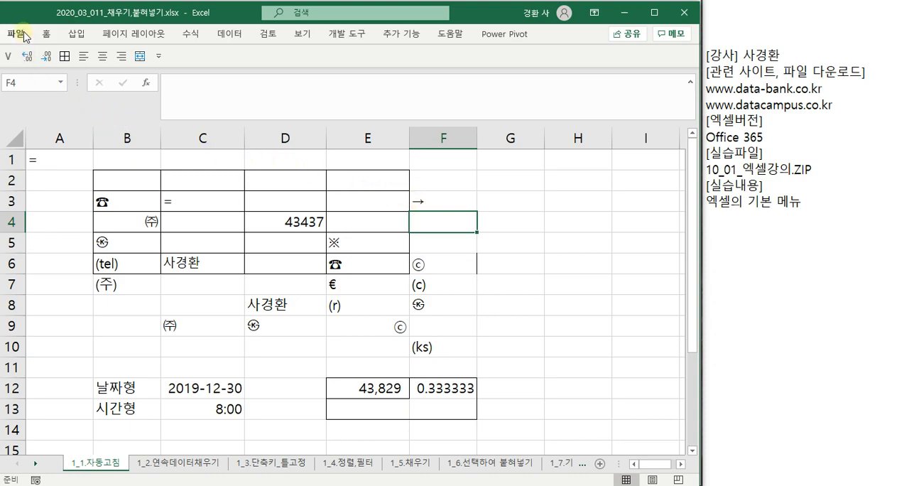
left_click(193, 293)
type("ㅌ")
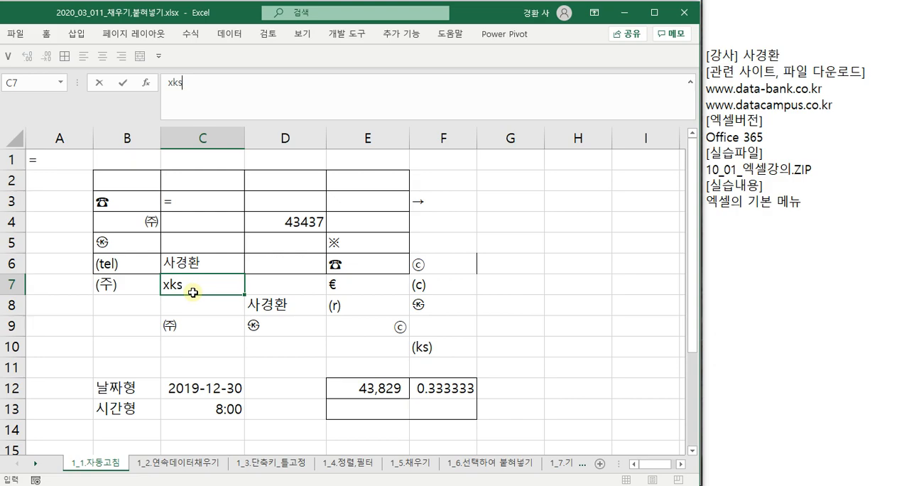
key("BackSpace")
key("BackSpace")
type("ls")
key("Return")
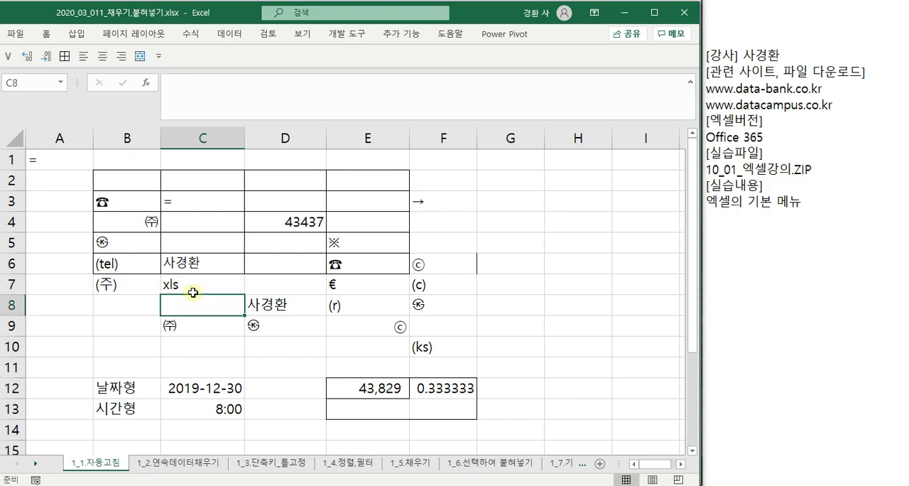
- Examine the AutoCorrect settings under proofing, including math, actions, AutoFormat-as-you-type and 한/영 자동 고침, and close the options
left_click(16, 34)
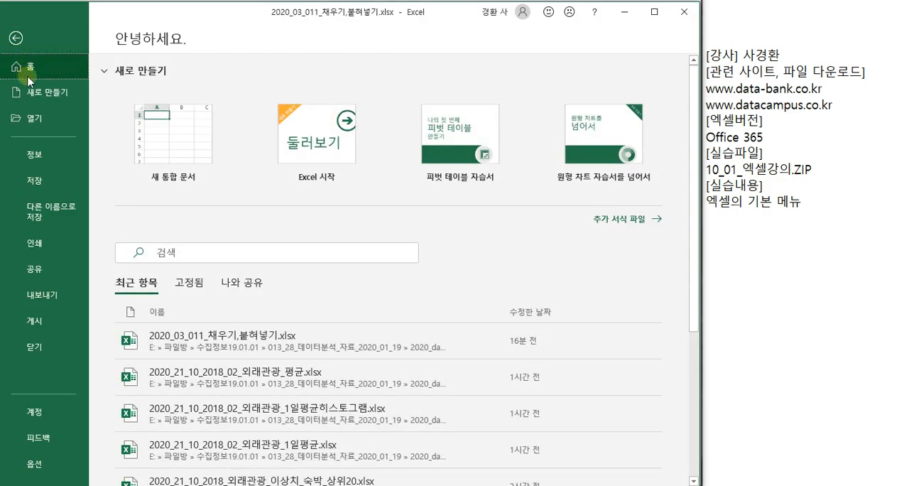
left_click(45, 462)
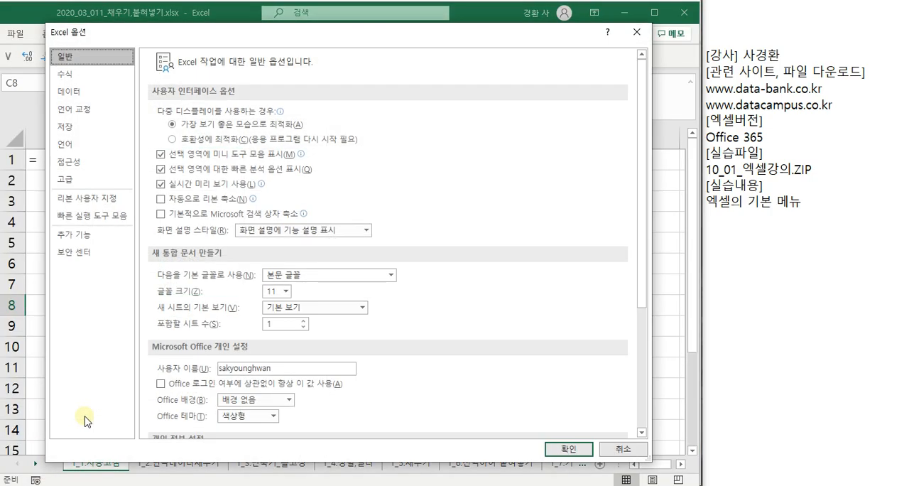
left_click(82, 116)
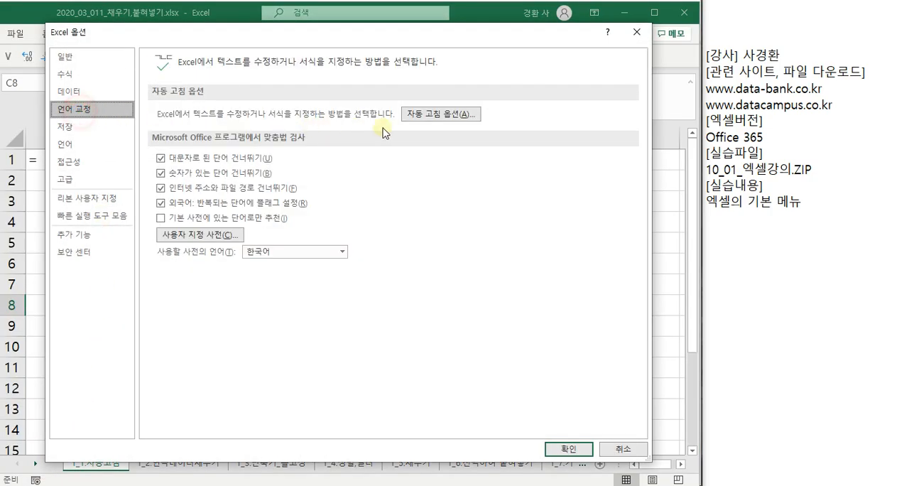
left_click(458, 119)
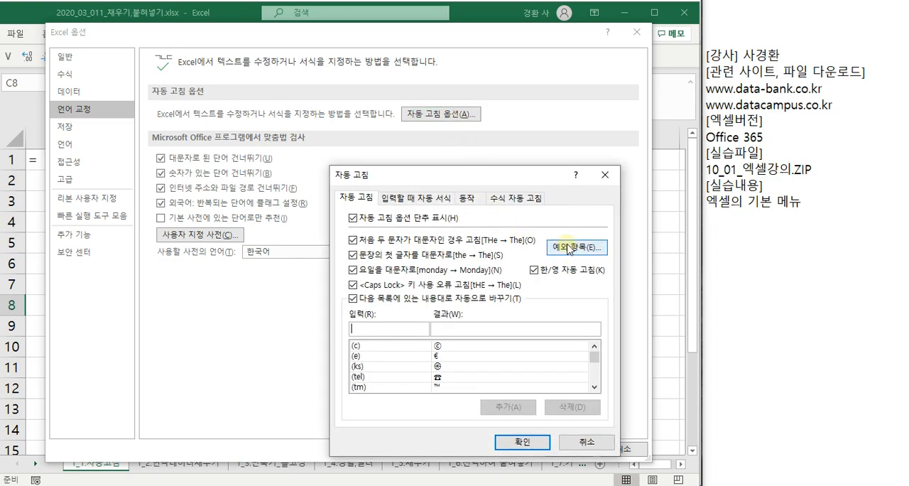
left_click(501, 200)
left_click(480, 201)
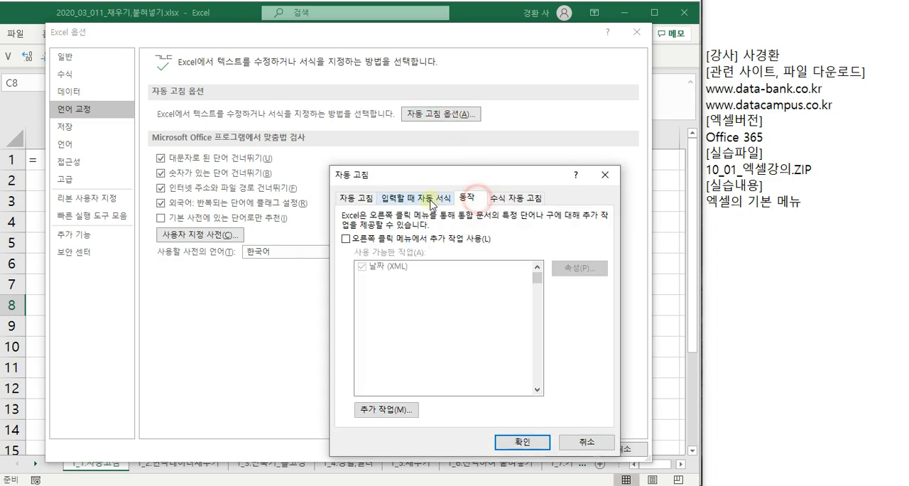
left_click(417, 199)
left_click(357, 199)
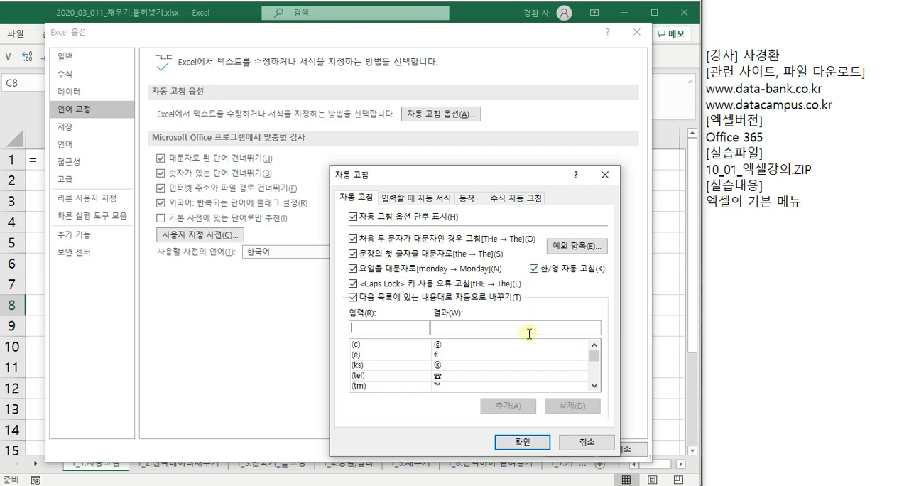
left_click(519, 440)
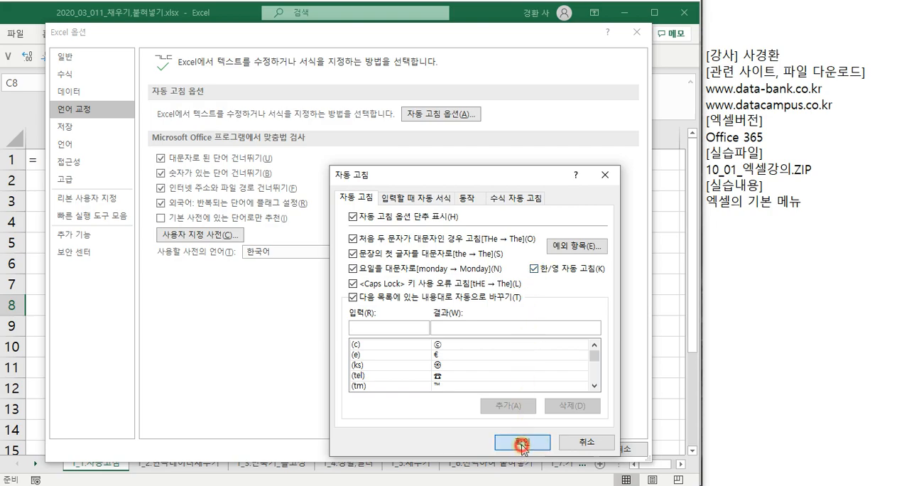
left_click(568, 449)
- Enter xls in cell C1 to test the automatic Korean/English correction
left_click(307, 340)
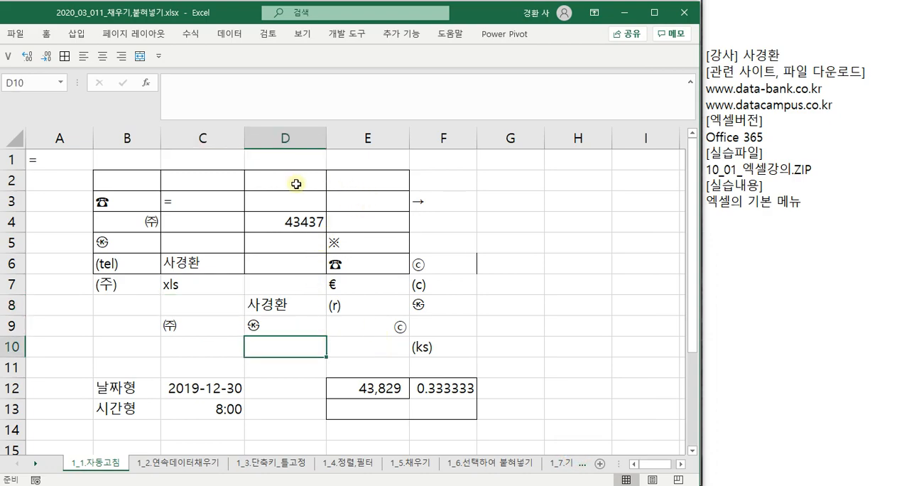
left_click(199, 162)
type("xls")
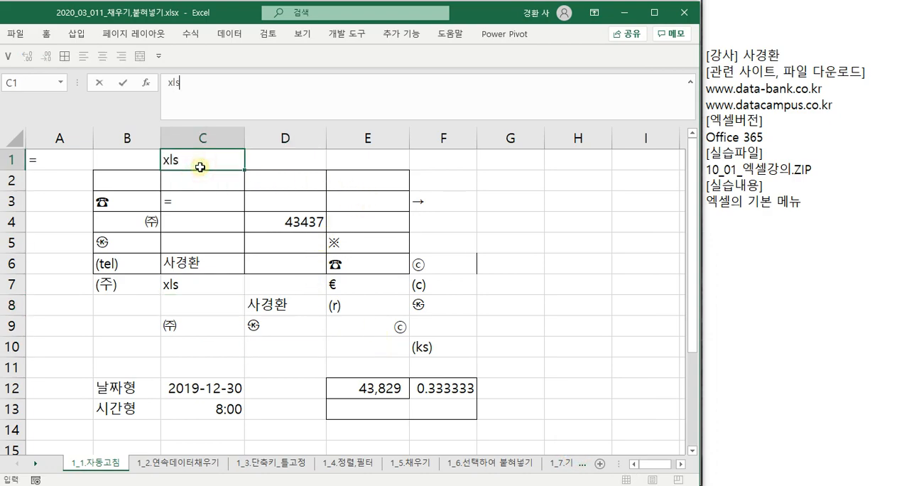
key("Return")
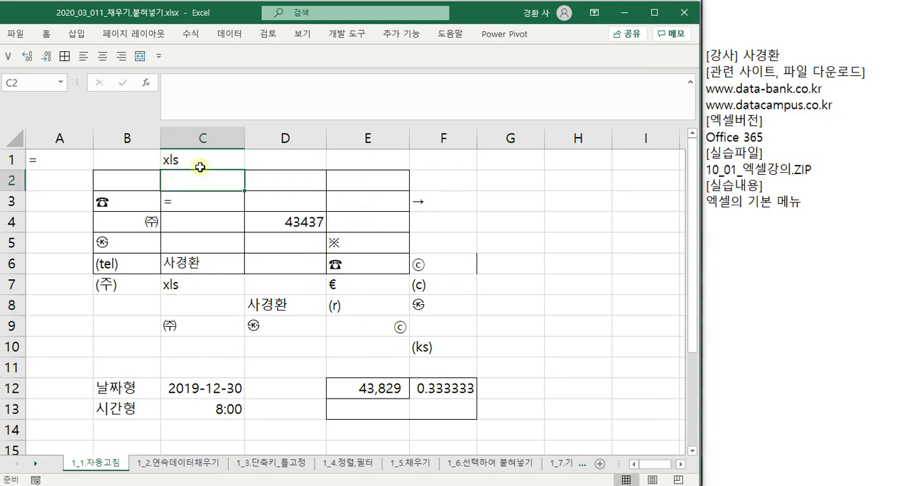
- Turn off 한/영 자동 고침 in the AutoCorrect options, accept the changes and return to the worksheet
left_click(15, 33)
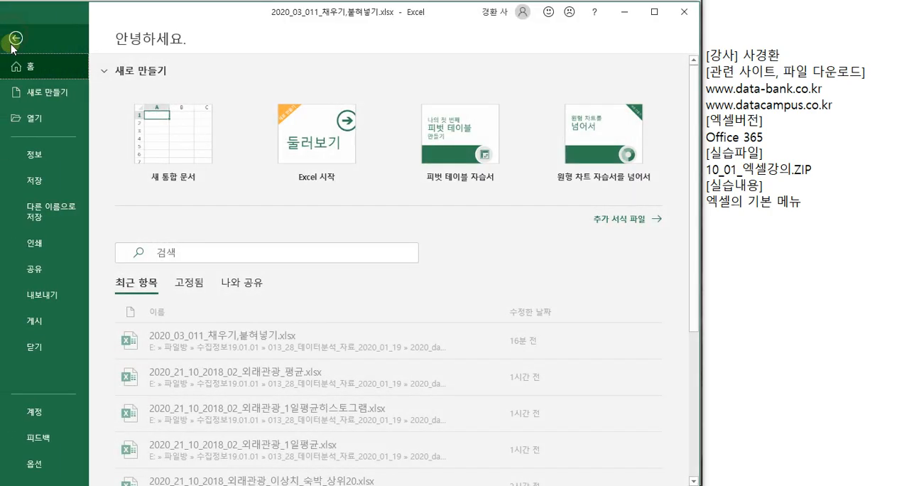
left_click(51, 460)
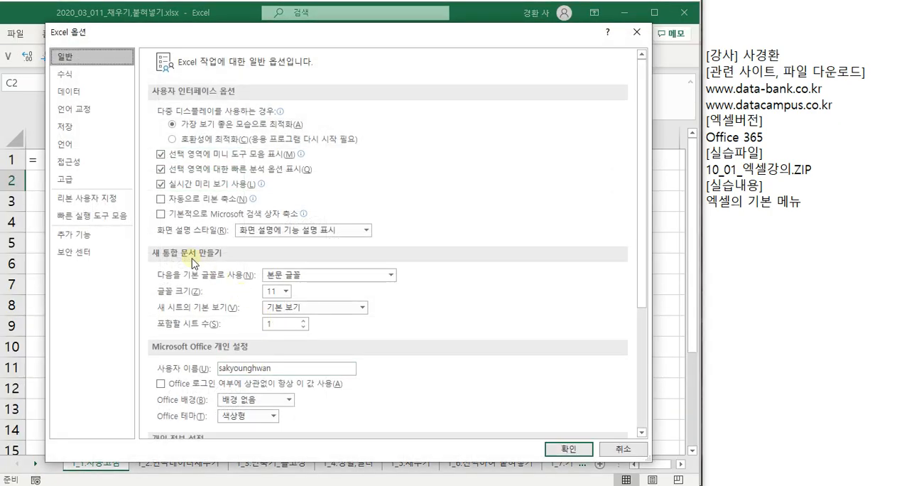
left_click(71, 109)
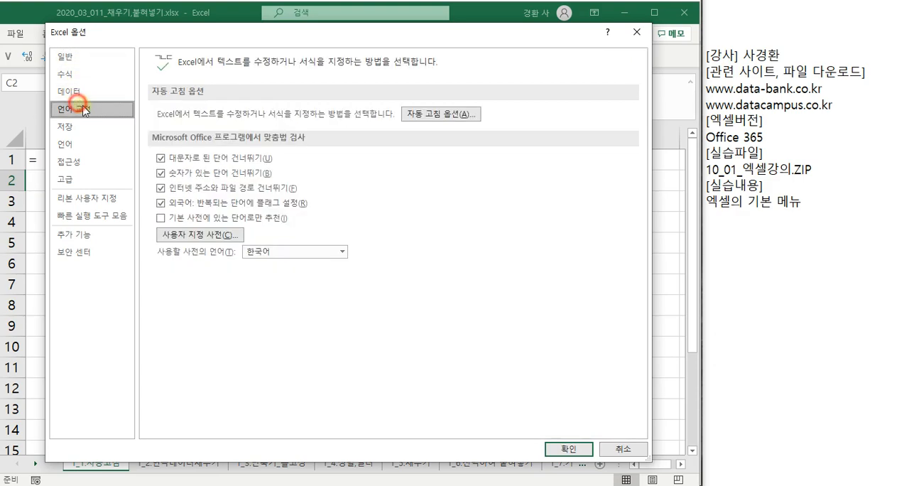
left_click(444, 115)
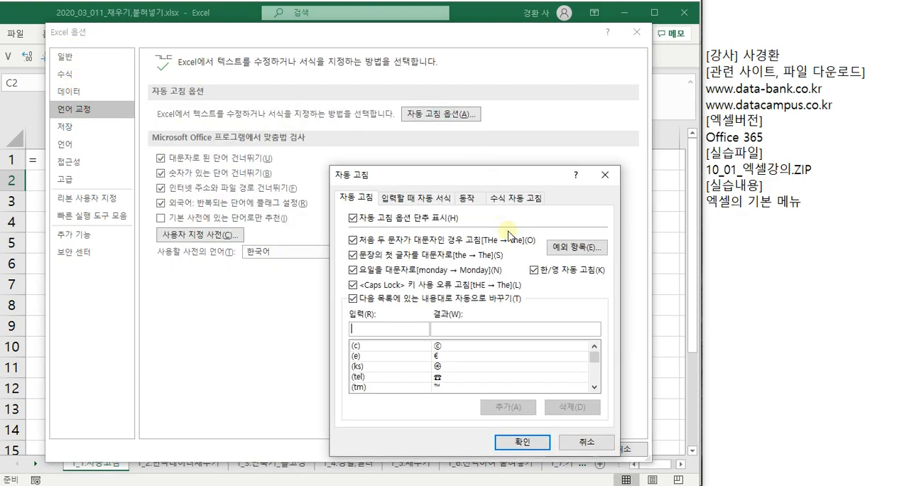
left_click(534, 269)
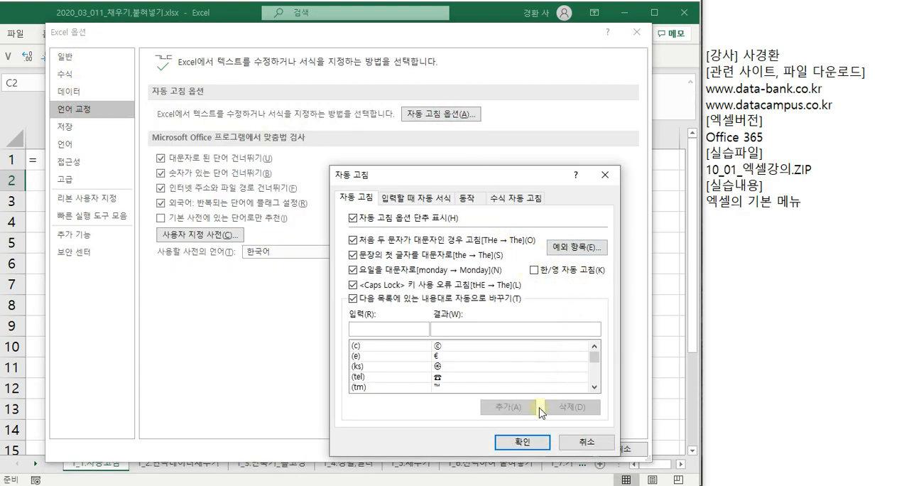
left_click(521, 442)
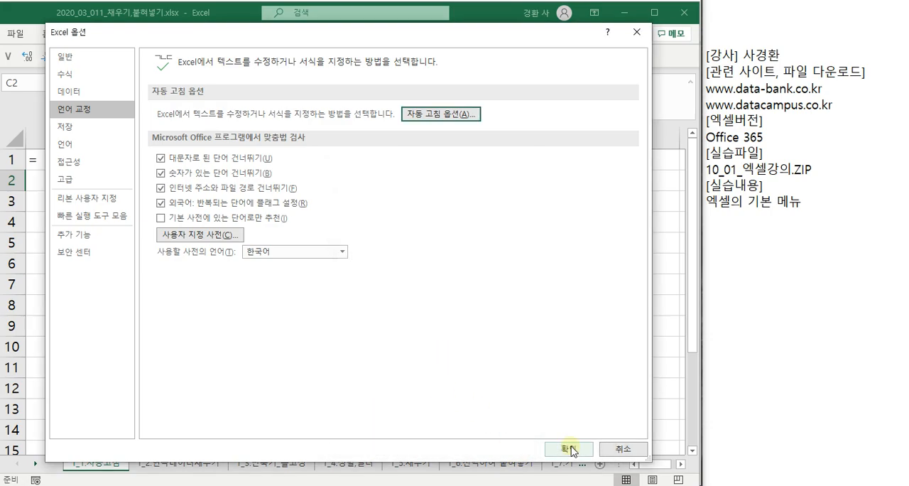
left_click(569, 446)
left_click(200, 187)
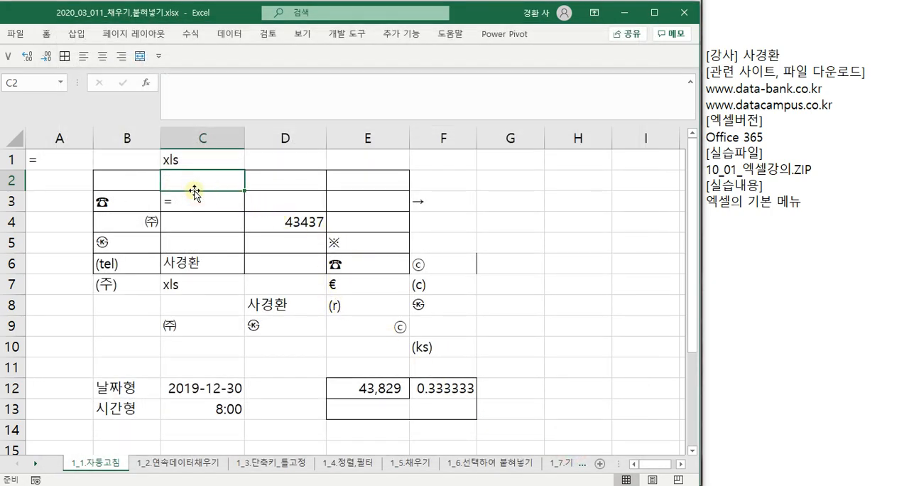
left_click(197, 201)
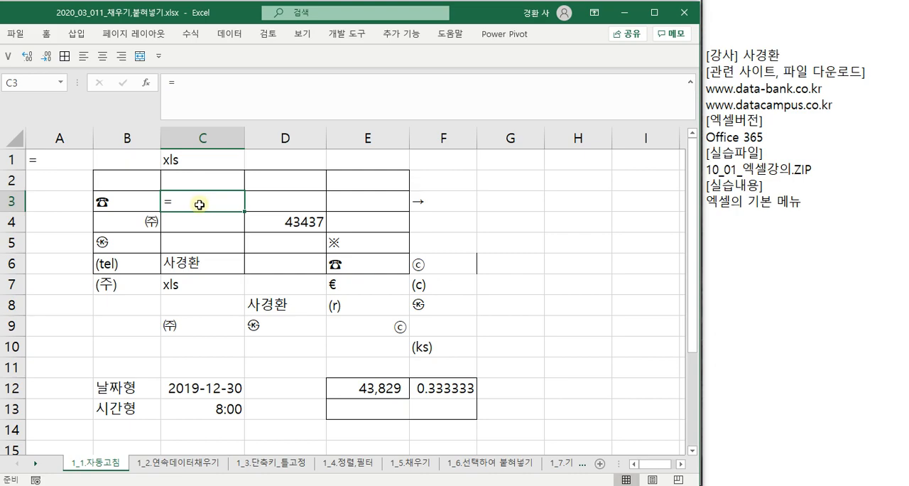
- Examine the save options, including the list of default file formats, the AutoRecover interval and the default file locations
left_click(15, 35)
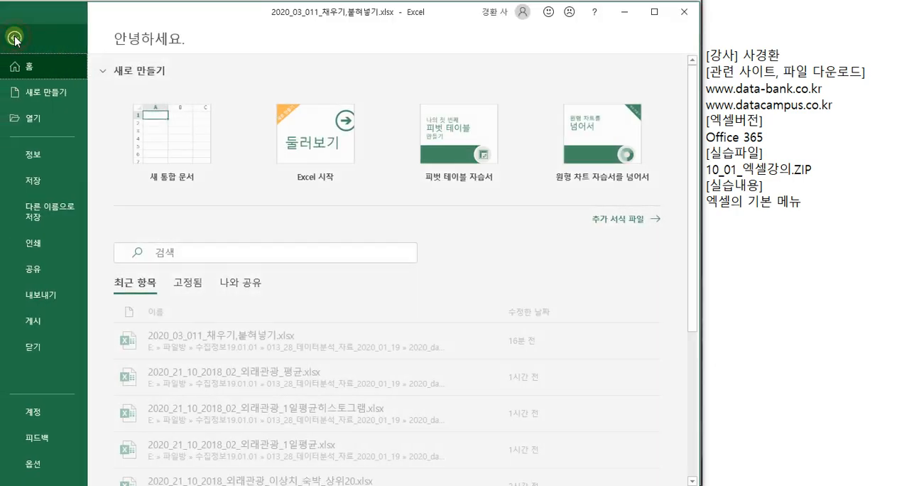
left_click(32, 463)
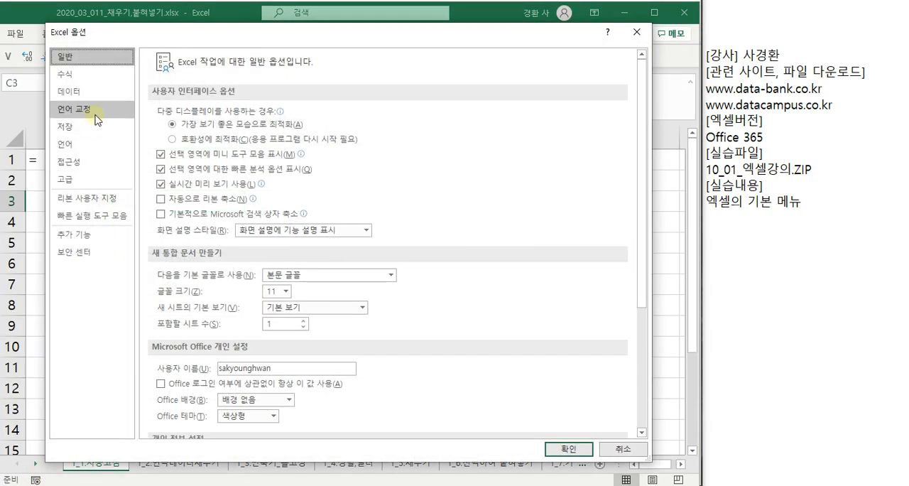
left_click(97, 127)
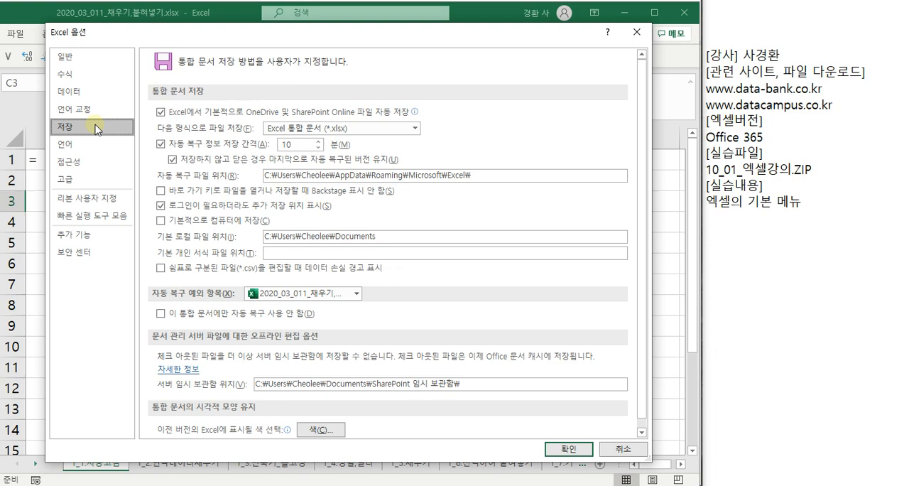
left_click(414, 129)
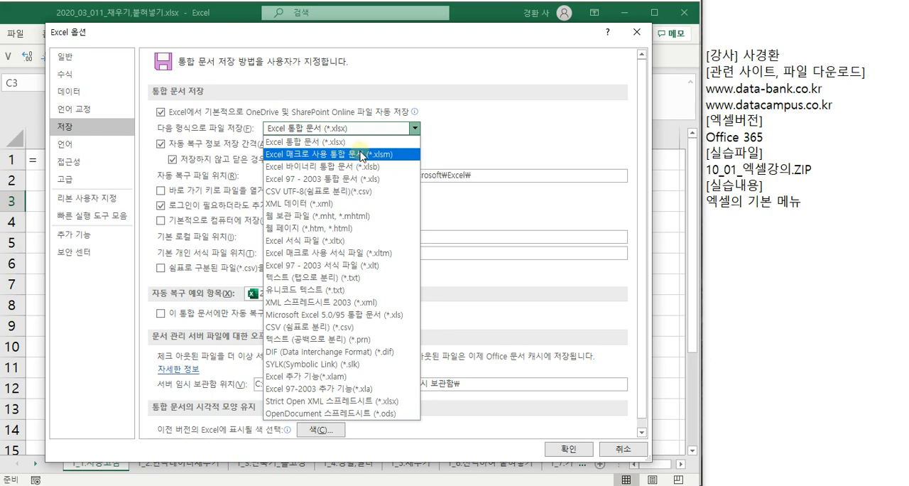
left_click(480, 107)
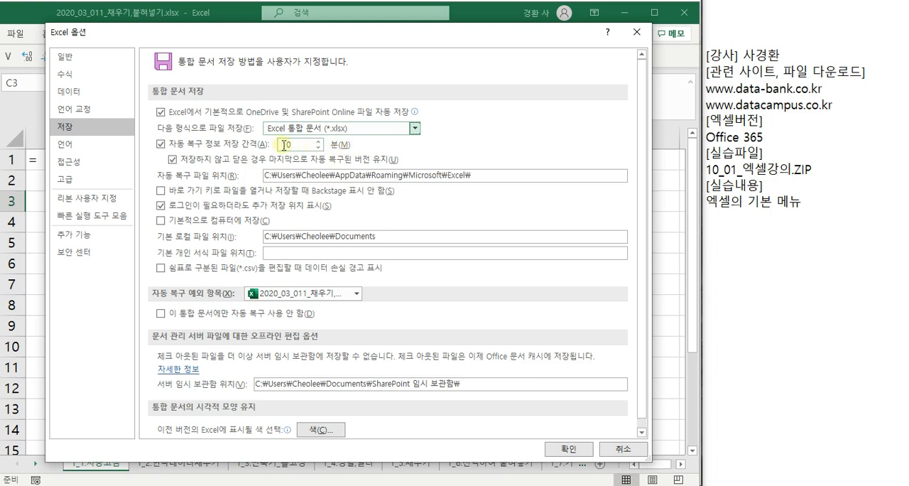
scroll(377, 223, "down", 1)
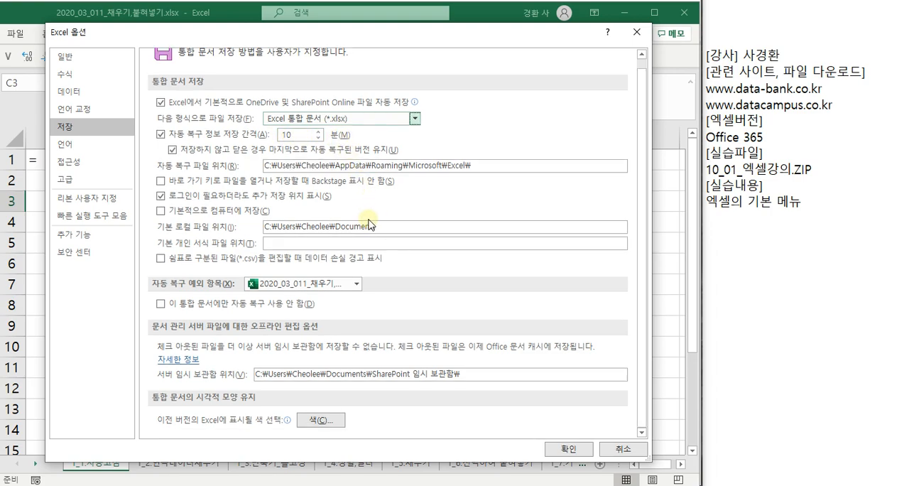
- Examine the language and accessibility option pages, and bring up the advanced editing options
left_click(87, 146)
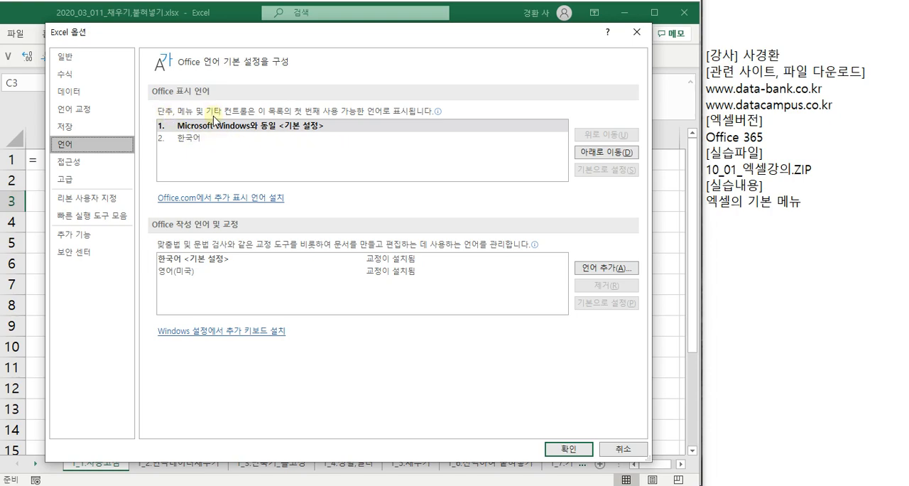
left_click(90, 165)
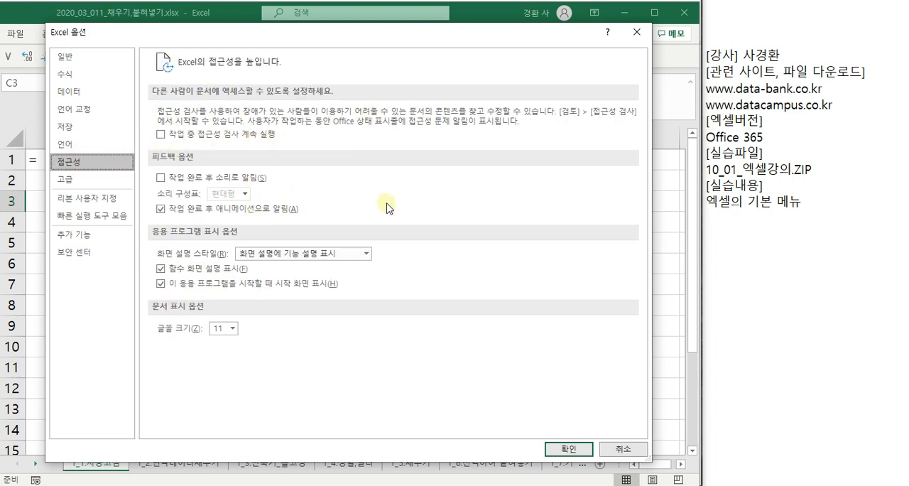
left_click(93, 182)
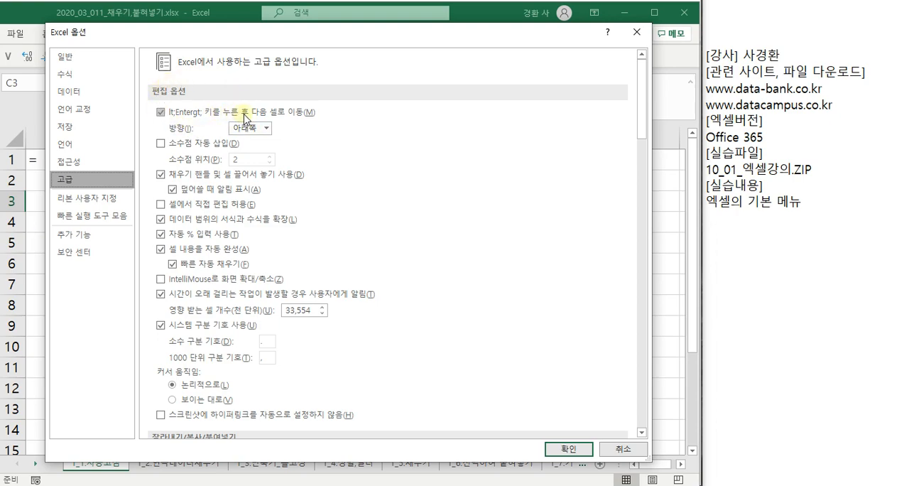
- Choose 아래쪽 as the direction the selection moves after an entry, and accept the options
left_click(266, 127)
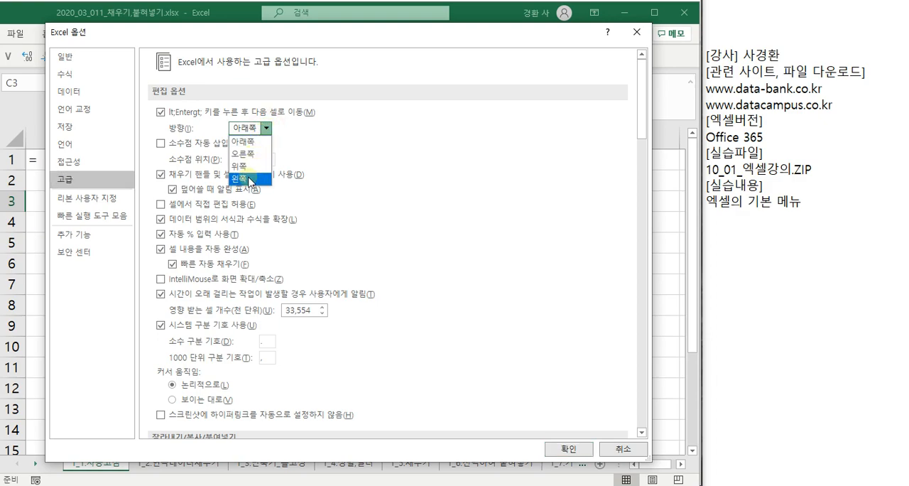
left_click(249, 141)
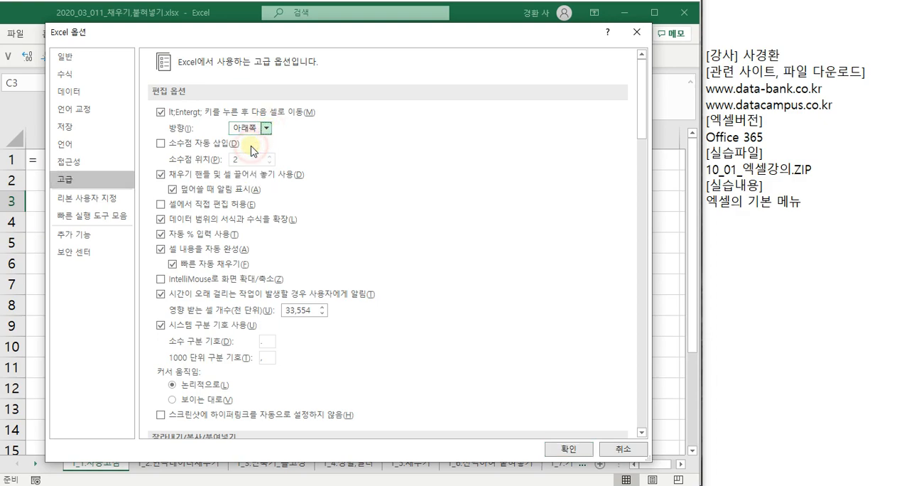
left_click(572, 449)
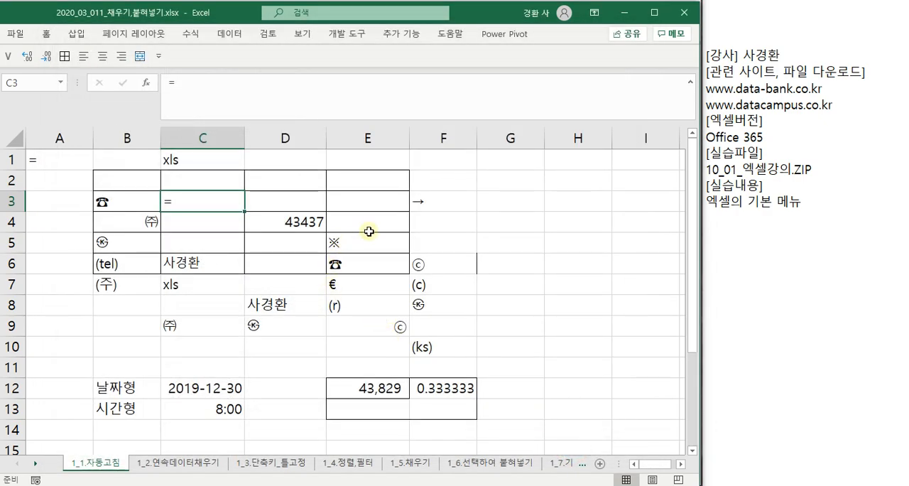
- Move the selection cell by cell from E4 down to E10, and along row 10 to I10
left_click(391, 220)
key("Return")
key("Return")
key("Return")
key("Return")
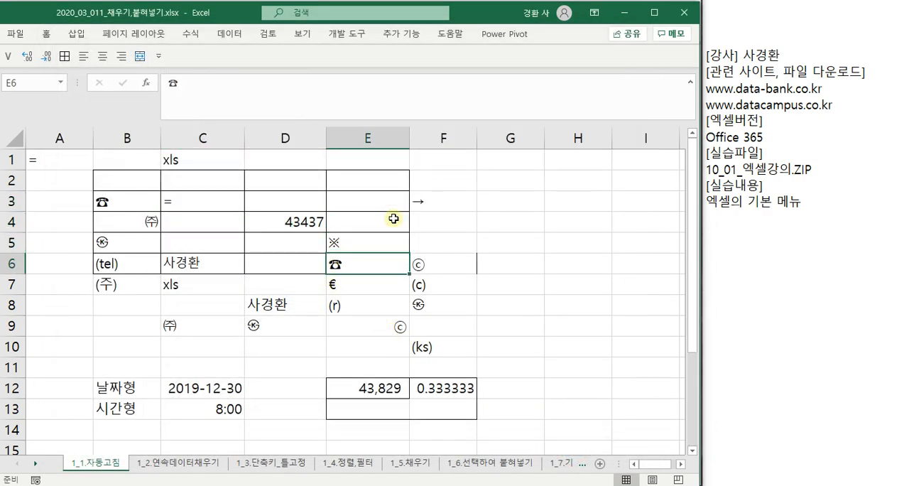
key("Return")
key("Return")
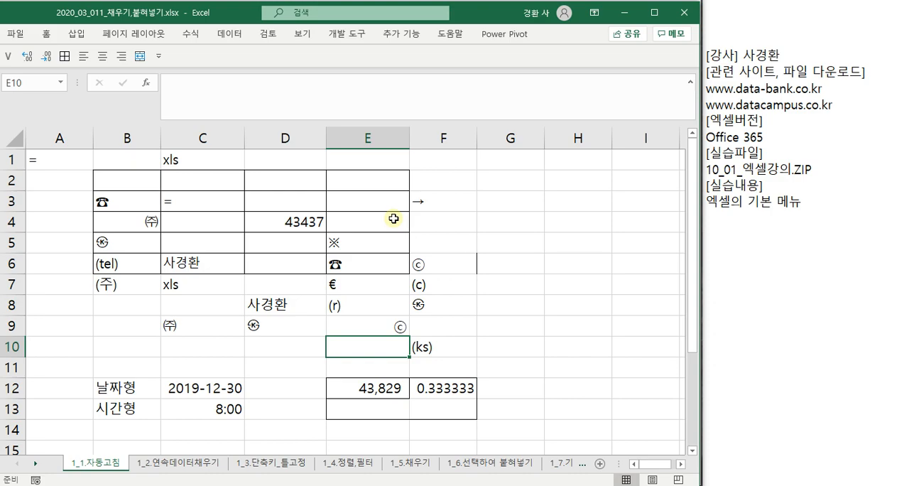
key("Tab")
key("Tab")
key("Tab")
key("Tab")
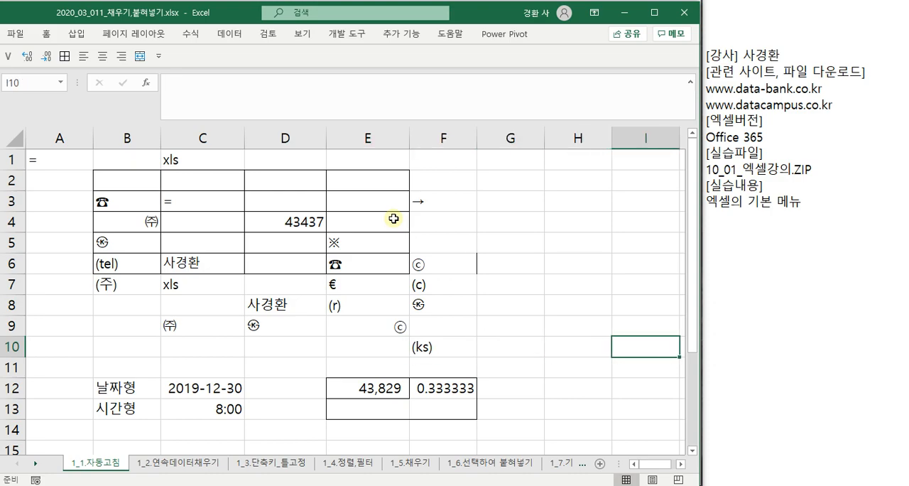
- Move the selection up from I10 to I6, and back and forth along row 6 to C6
key("shift+Return")
key("shift+Return")
key("shift+Return")
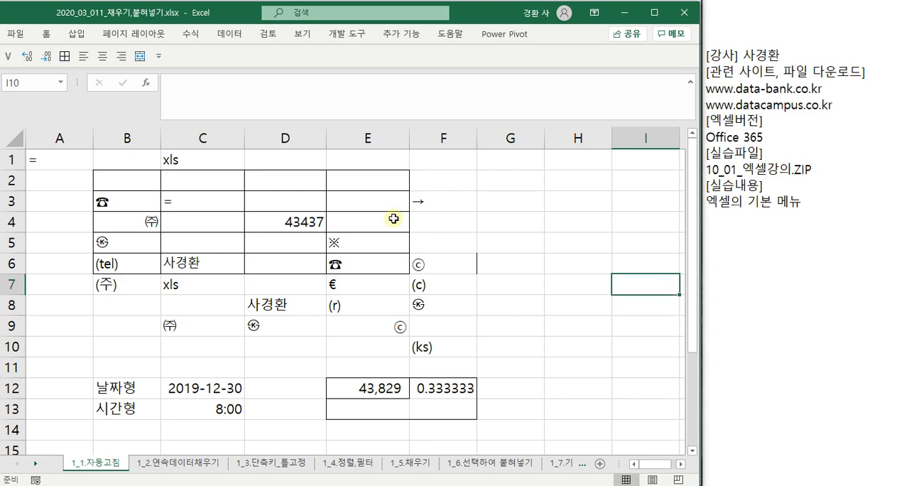
key("shift+Return")
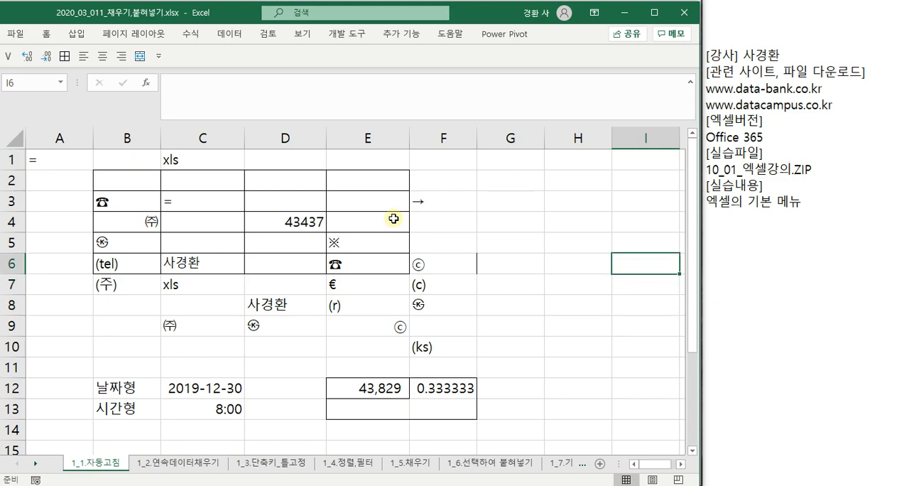
key("shift+Tab")
key("shift+Tab")
key("shift+Tab")
key("shift+Tab")
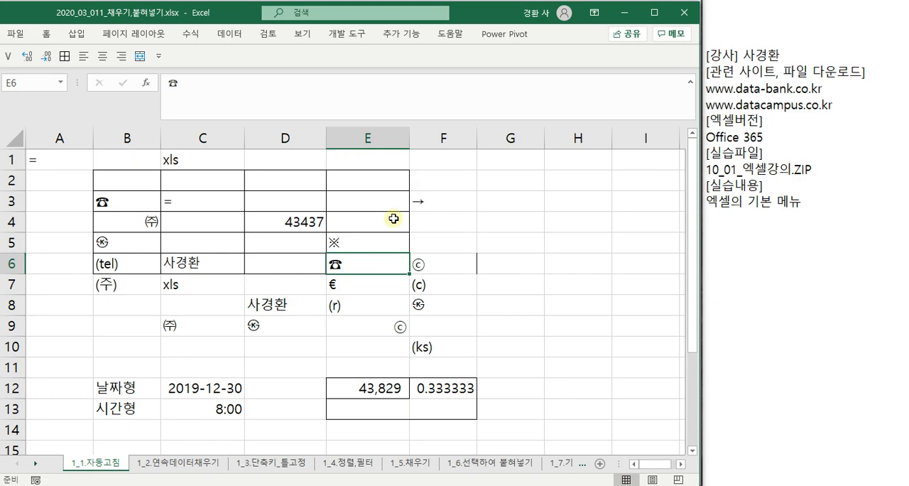
key("Tab")
key("Tab")
key("Tab")
key("shift+Tab")
key("shift+Tab")
key("shift+Tab")
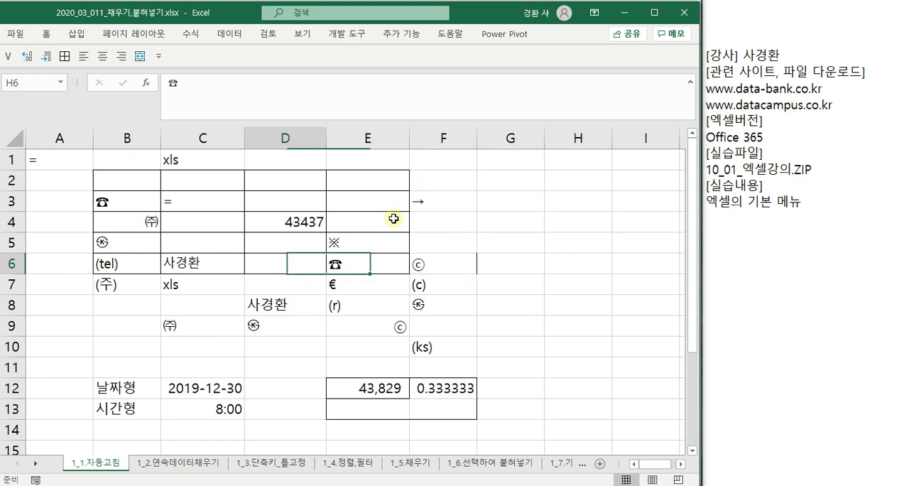
key("shift+Tab")
key("shift+Tab")
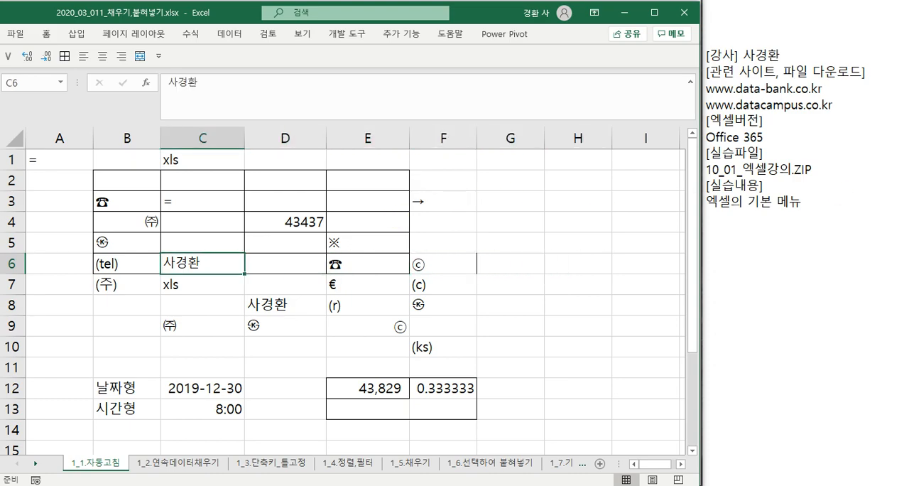
- Open the Windows on-screen keyboard, place it over the lower worksheet area and turn its Caps Lock off
key("ctrl+super+o")
left_click_drag(264, 187, 202, 258)
key("Caps_Lock")
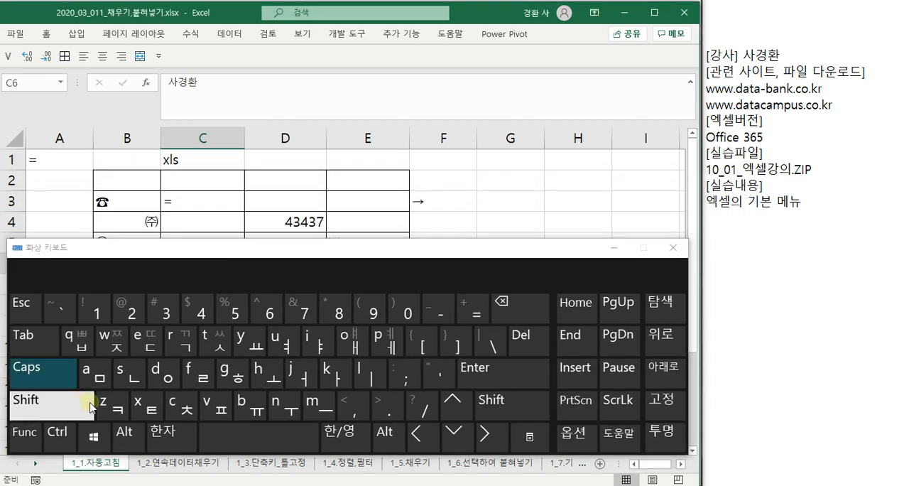
left_click(73, 400)
left_click(62, 372)
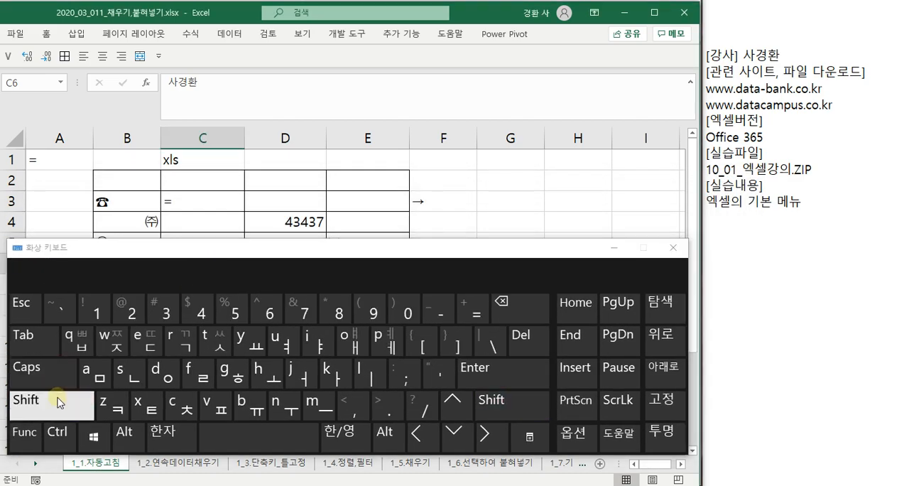
- Move the selection up column C from C6 to C1 with the on-screen keyboard
left_click(57, 399)
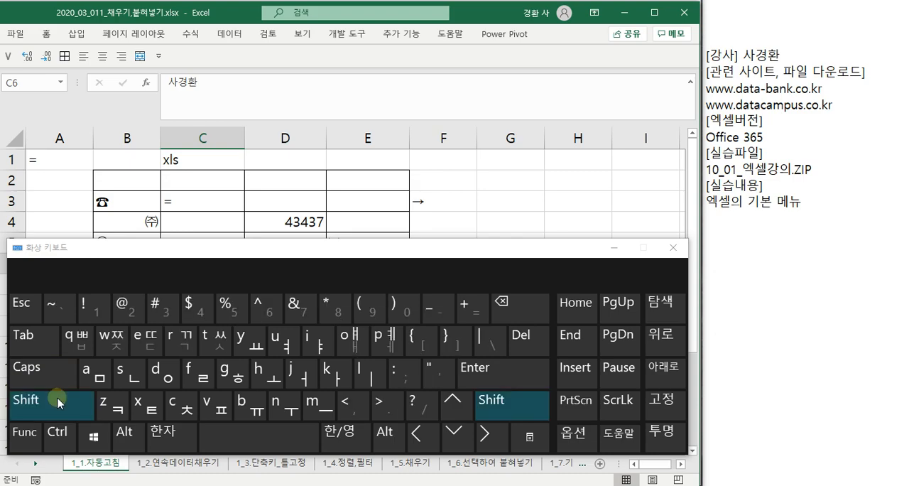
left_click(522, 374)
left_click(513, 367)
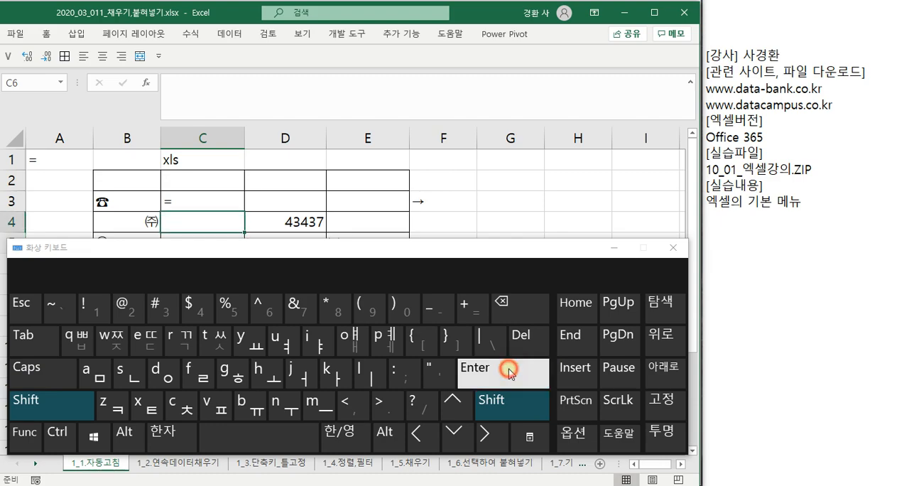
left_click(514, 370)
left_click(508, 369)
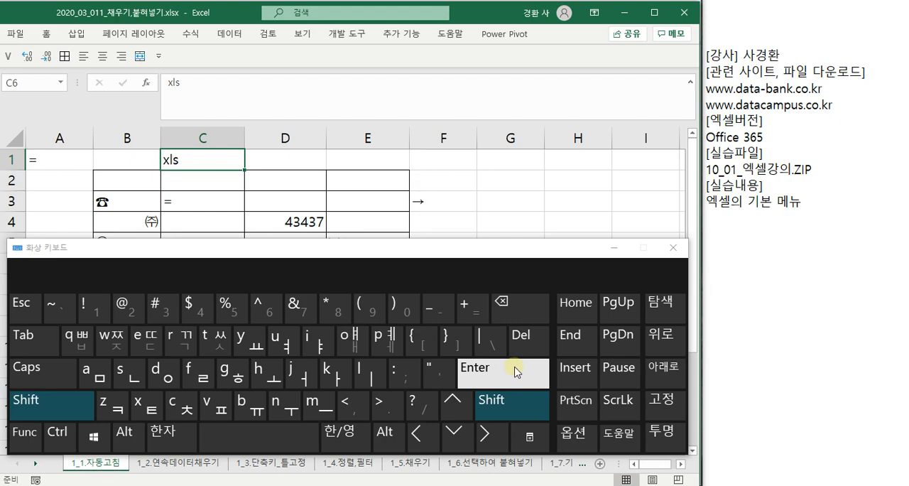
- Move the selection from C1 back to B1 and forward to G1 with the on-screen keyboard, and clear the keyboard off the worksheet
left_click(24, 347)
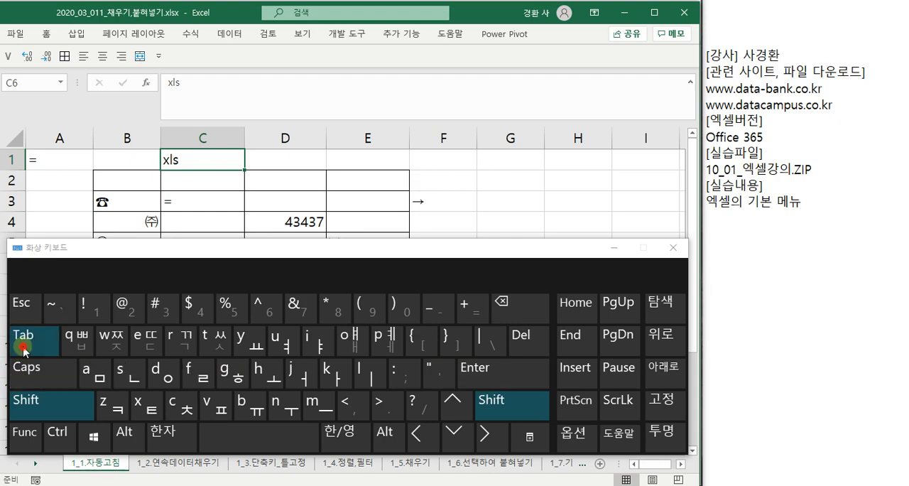
left_click(23, 347)
left_click(23, 348)
left_click(23, 348)
left_click(24, 348)
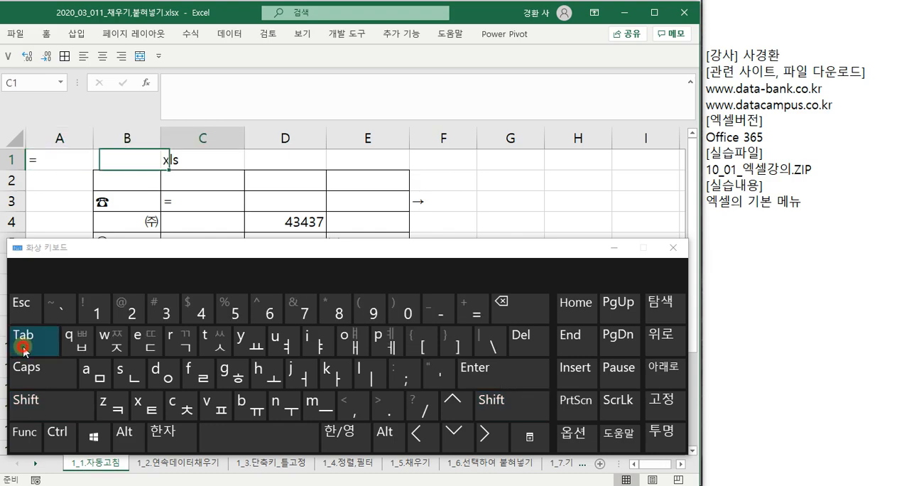
left_click(24, 348)
left_click(24, 348)
left_click(23, 348)
left_click(23, 348)
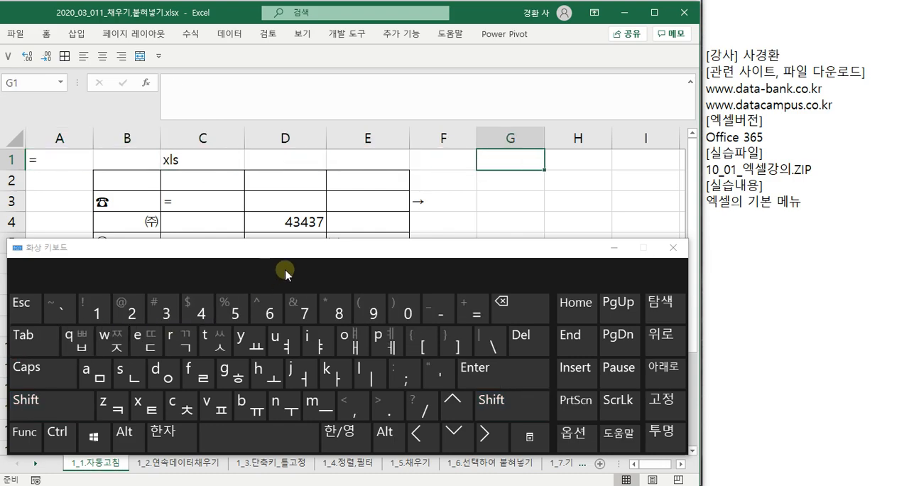
left_click_drag(330, 247, 908, 311)
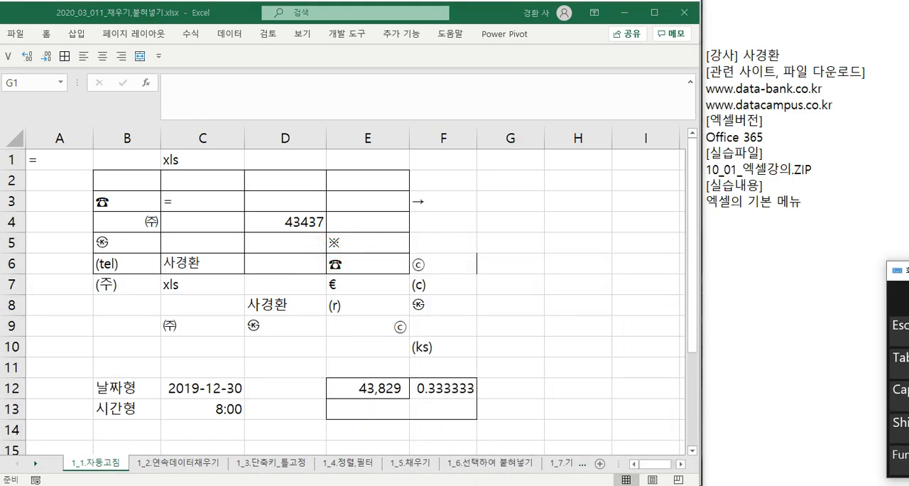
- Turn on 소수점 자동 삽입 with 2 decimal places in the advanced options and accept the change
left_click(17, 34)
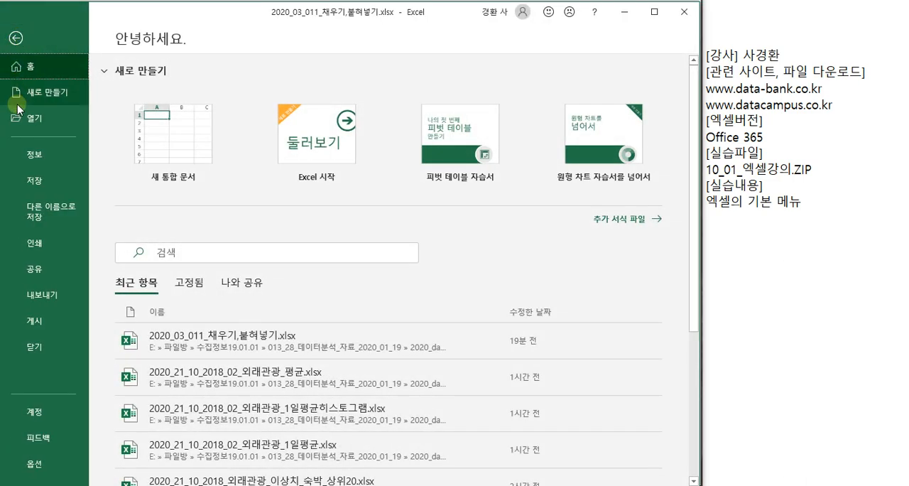
left_click(34, 463)
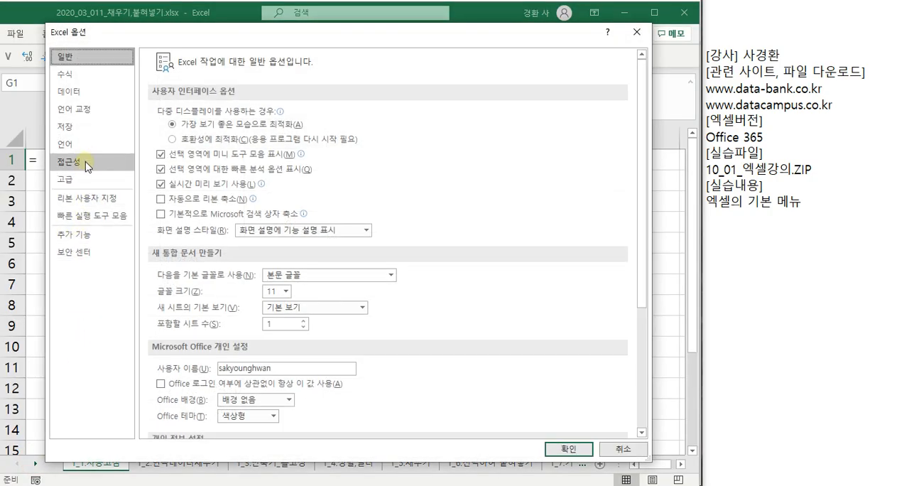
left_click(70, 179)
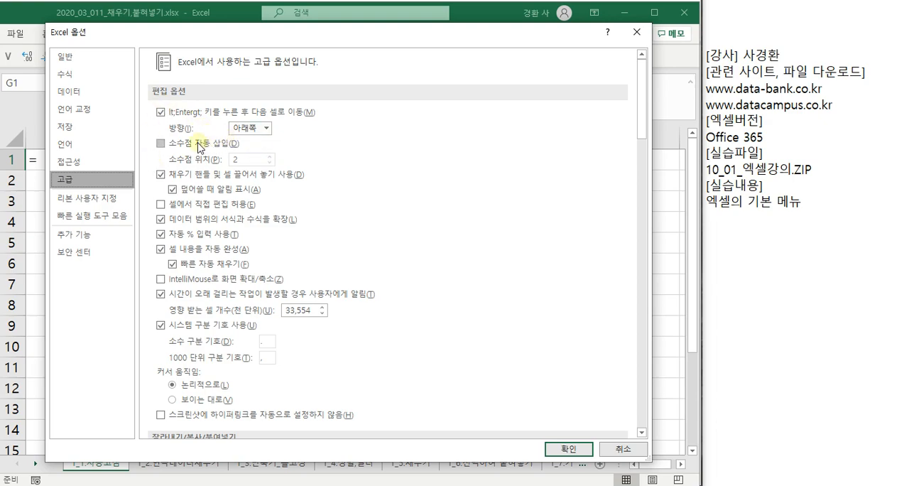
left_click(163, 144)
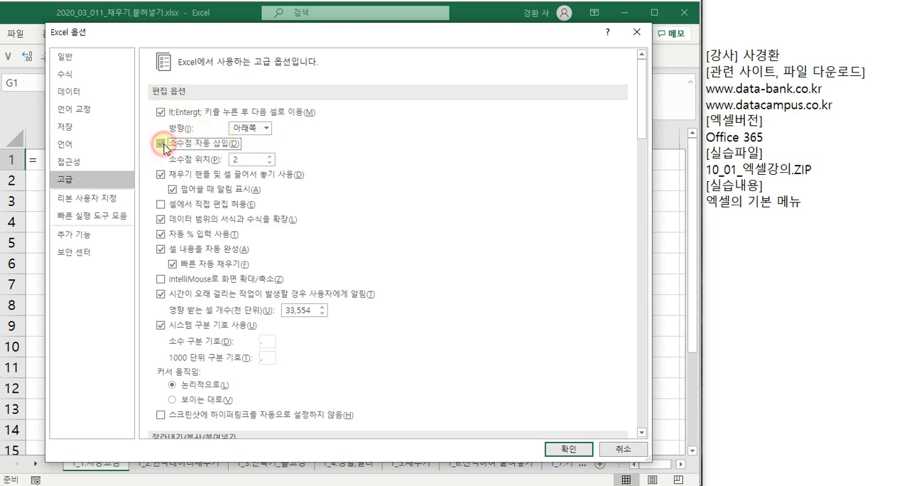
left_click(554, 449)
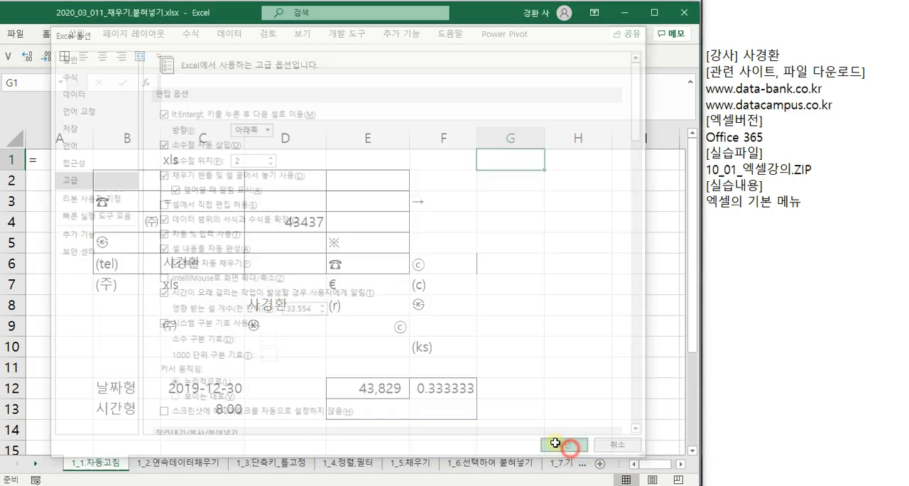
- Enter 100 in cell G3 to test the automatic decimal point, and reselect the cell
left_click(487, 195)
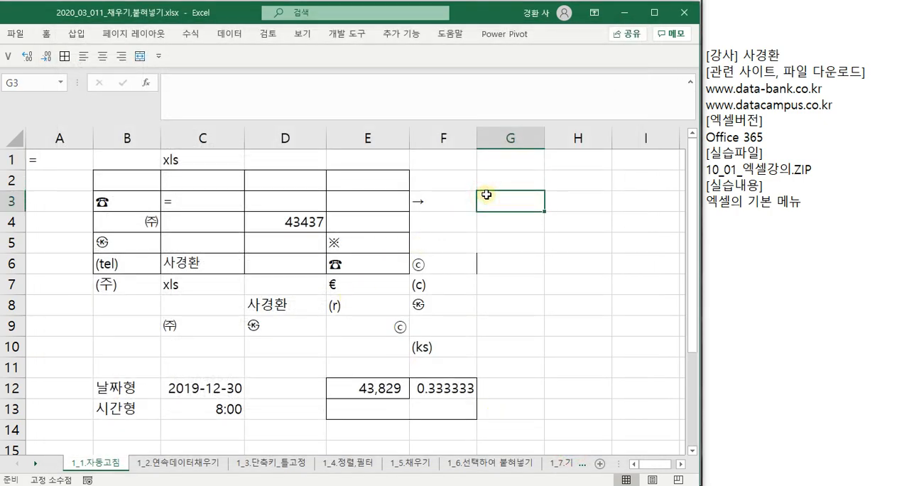
type("100")
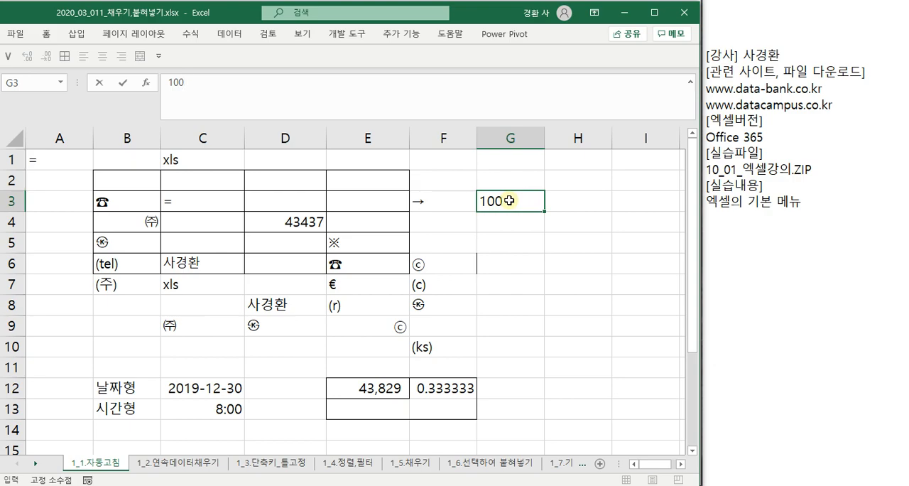
key("Return")
left_click(510, 204)
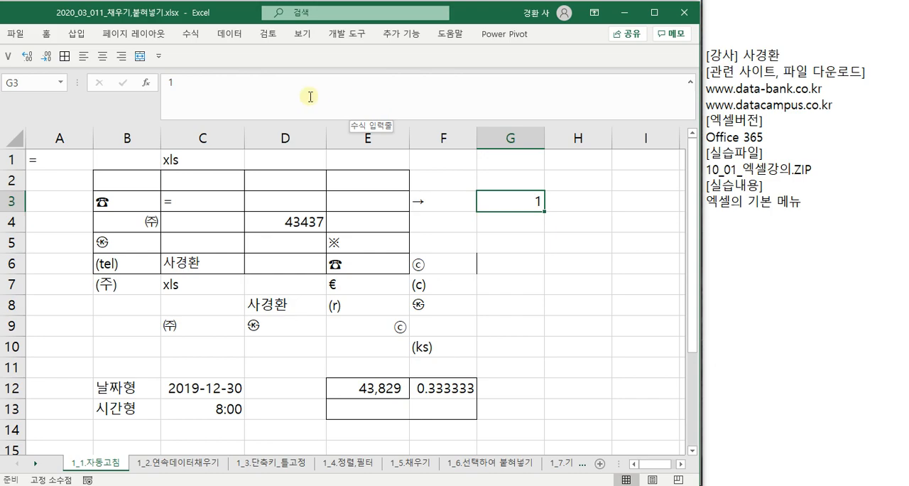
- Turn off 소수점 자동 삽입 and turn on 셀에서 직접 편집 허용 in the advanced options, and accept the changes
left_click(11, 37)
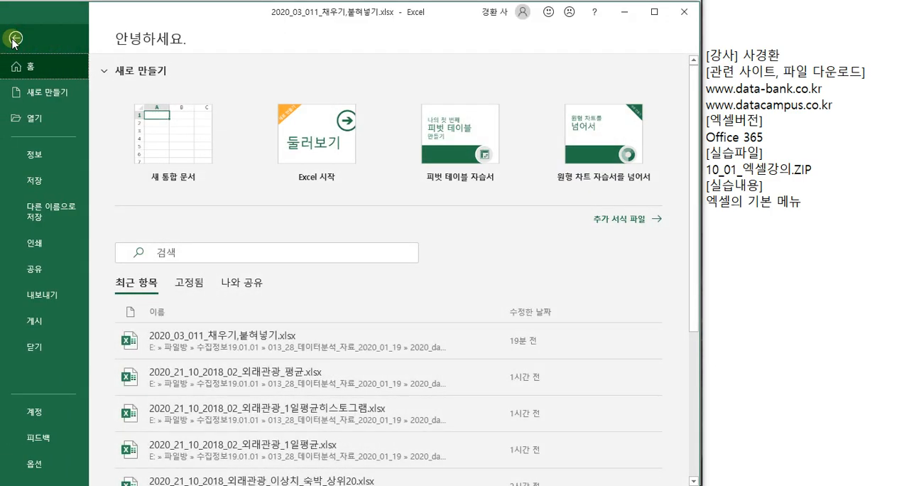
left_click(41, 466)
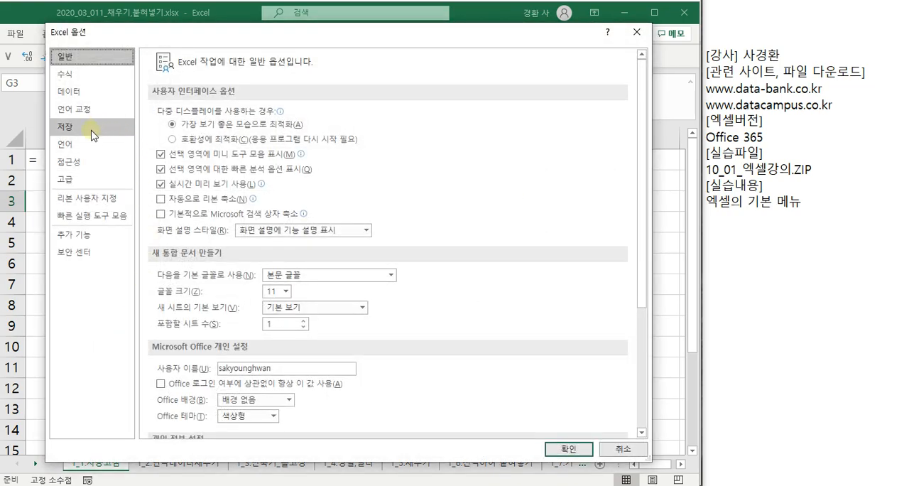
left_click(80, 178)
left_click(160, 143)
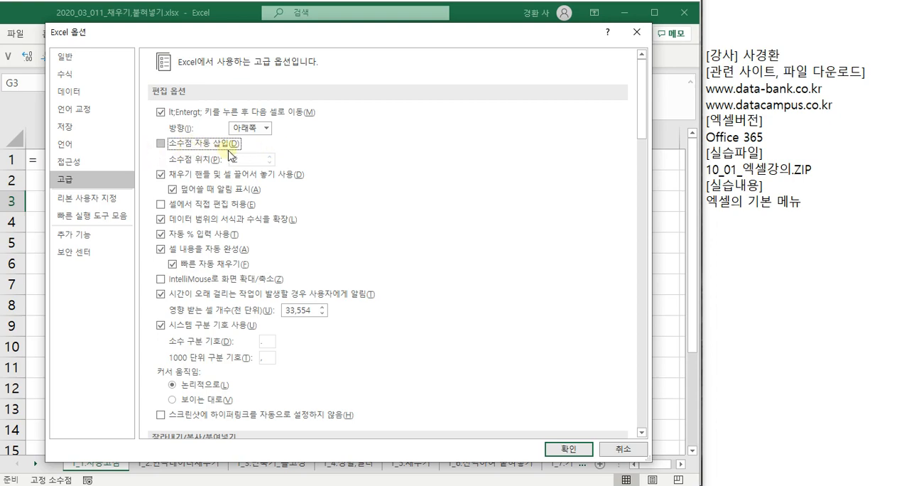
left_click(161, 204)
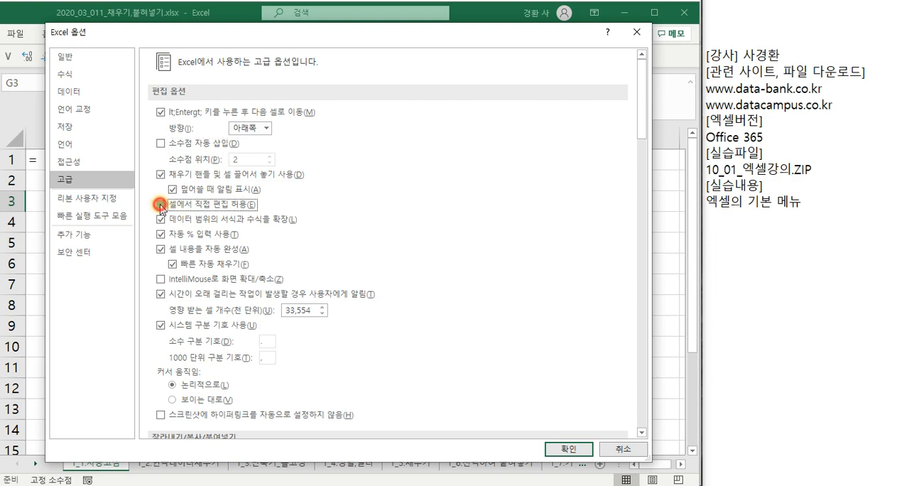
left_click(568, 449)
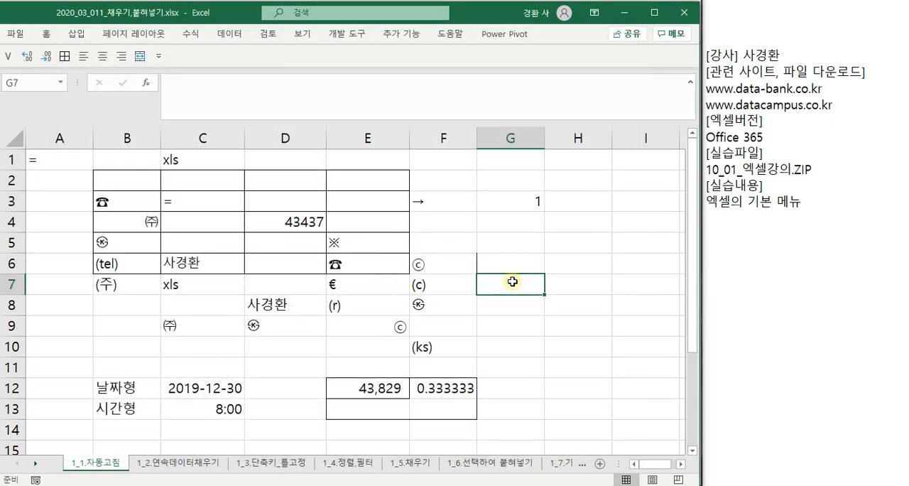
- Enter an equals sign in cell G7 to test direct editing in the cell
type("=")
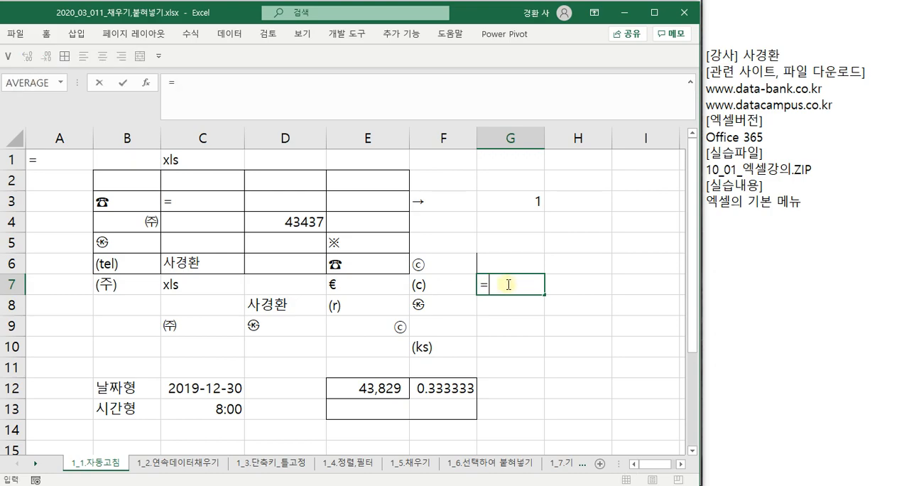
left_click(206, 84)
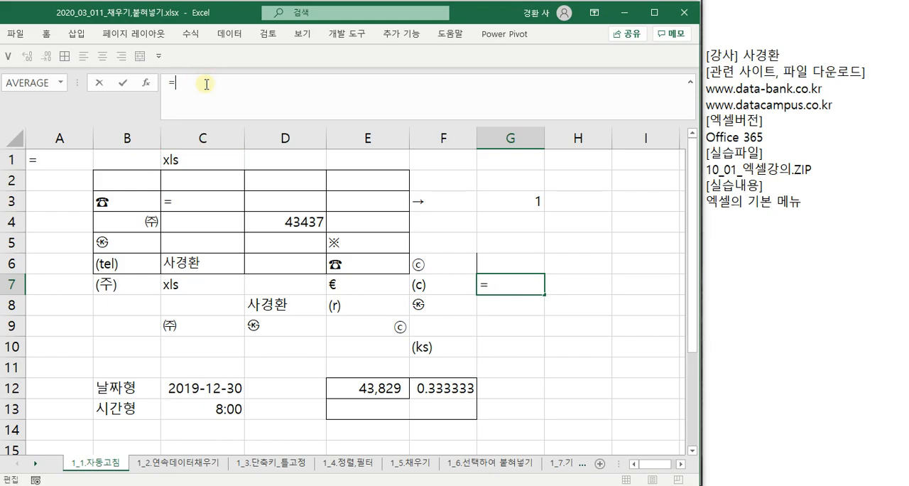
- Turn off 셀에서 직접 편집 허용 in the advanced options and enter an equals sign in cell F10
left_click(16, 34)
left_click(25, 463)
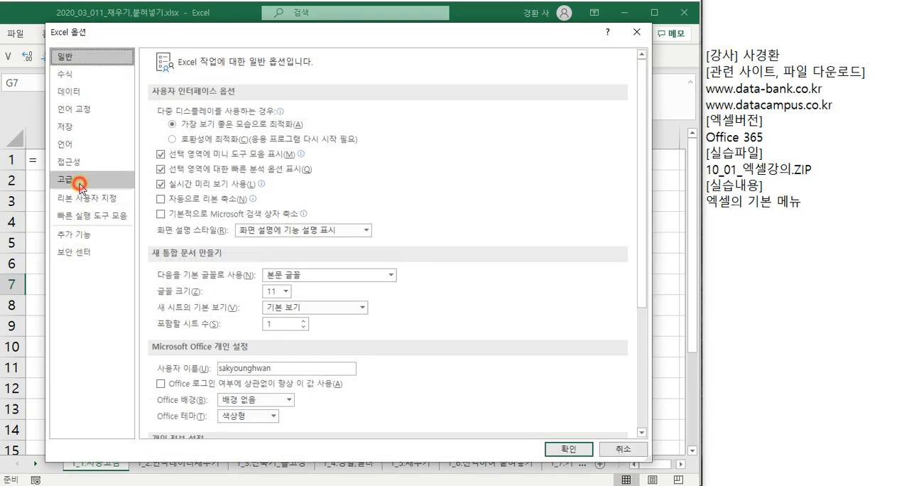
left_click(81, 183)
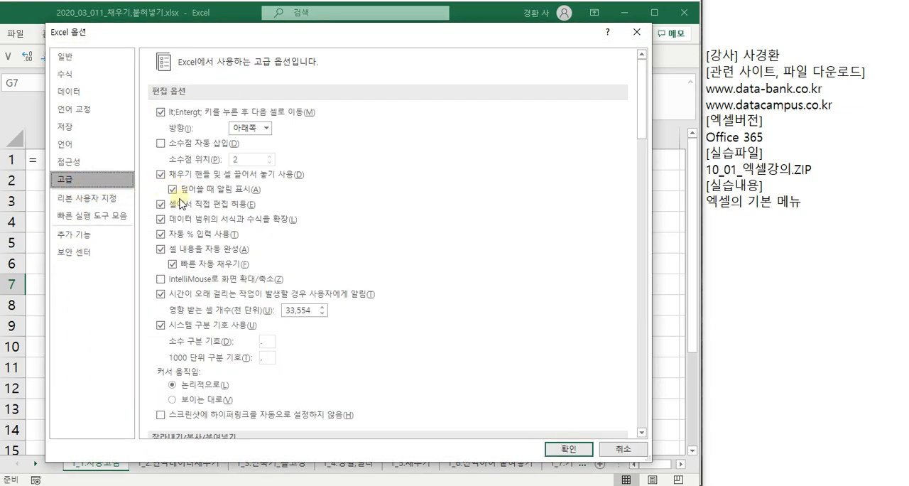
left_click(170, 203)
left_click(567, 448)
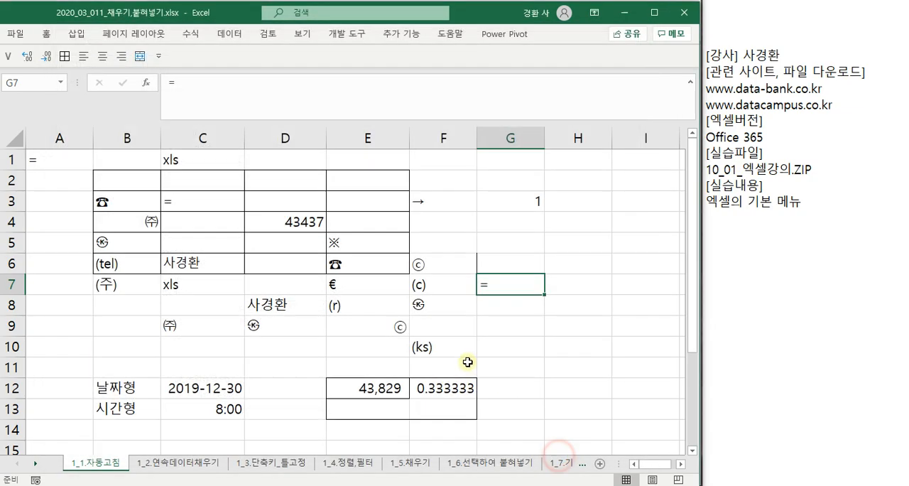
left_click(470, 348)
type("=")
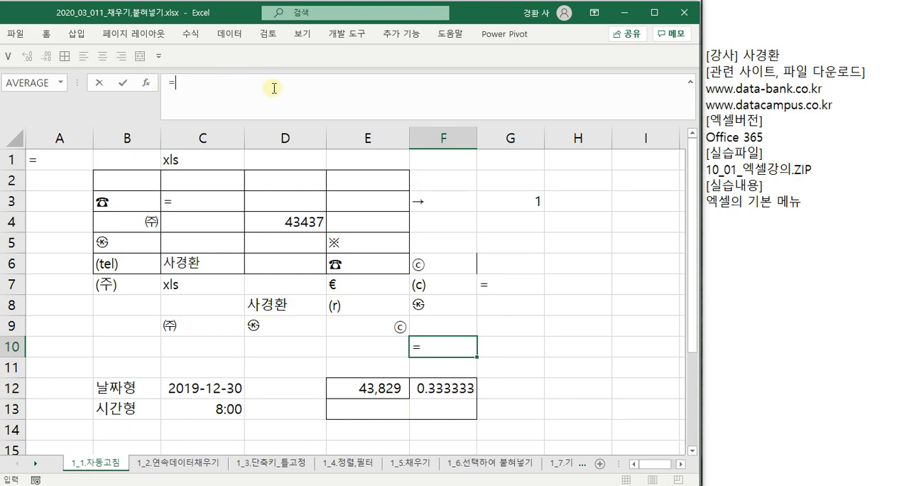
- Examine the advanced options from the editing settings down to the worksheet display options, and close the dialog
left_click(17, 34)
left_click(48, 460)
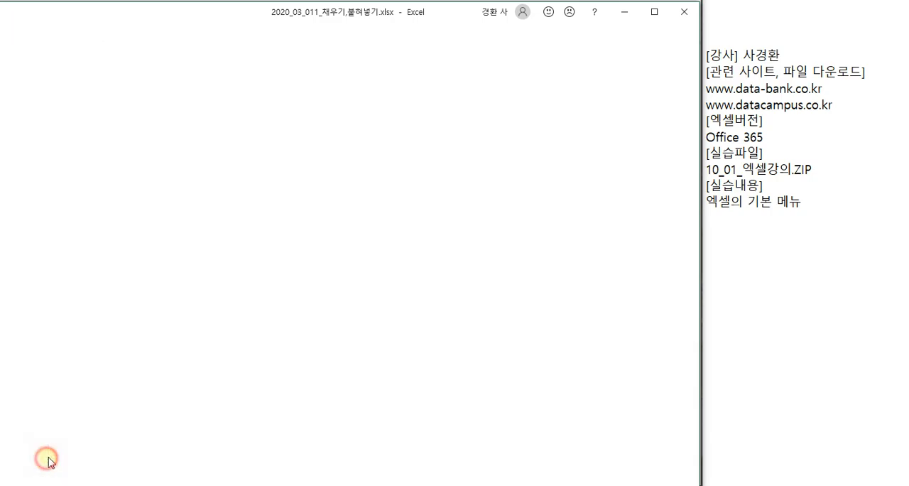
left_click(92, 174)
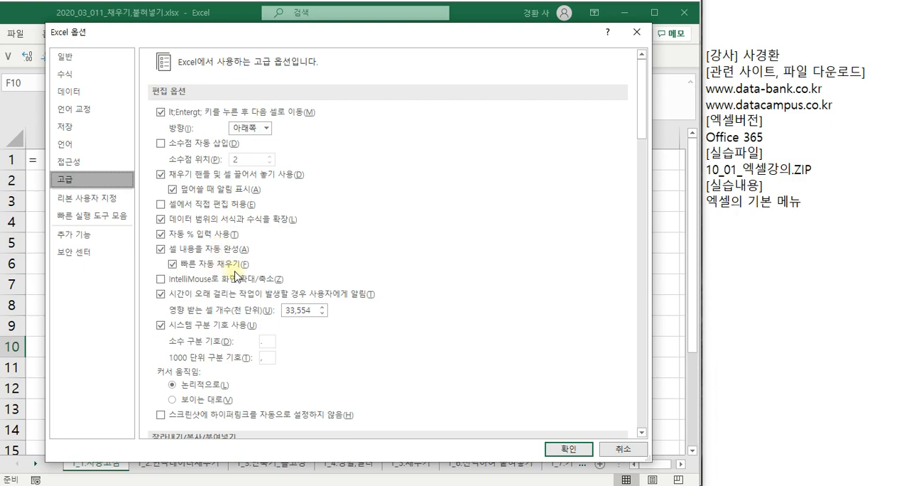
scroll(239, 277, "down", 7)
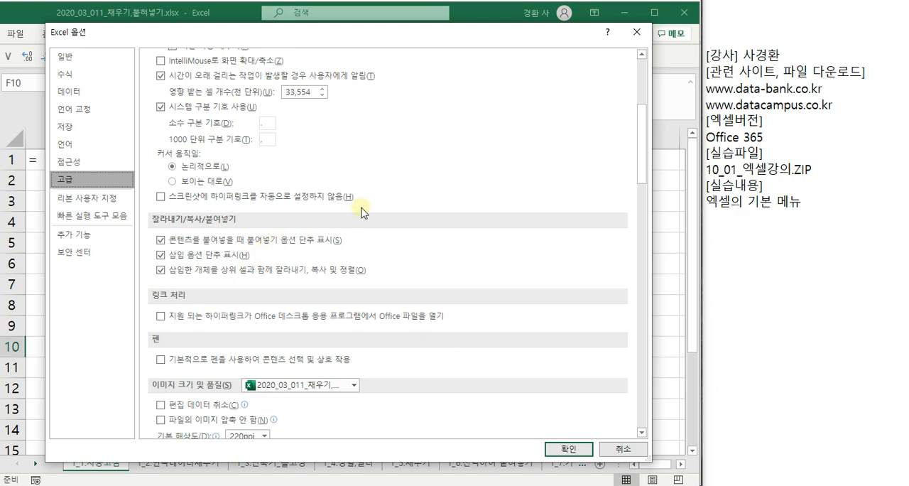
scroll(365, 208, "down", 6)
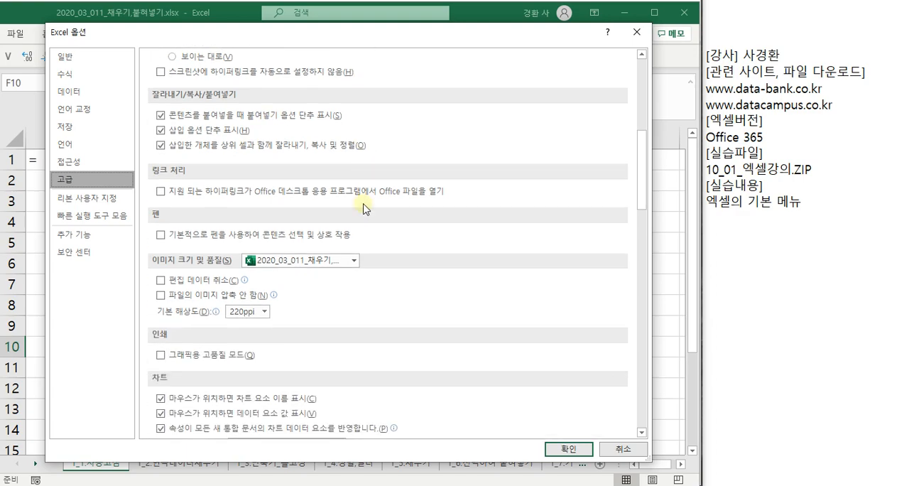
scroll(365, 209, "down", 8)
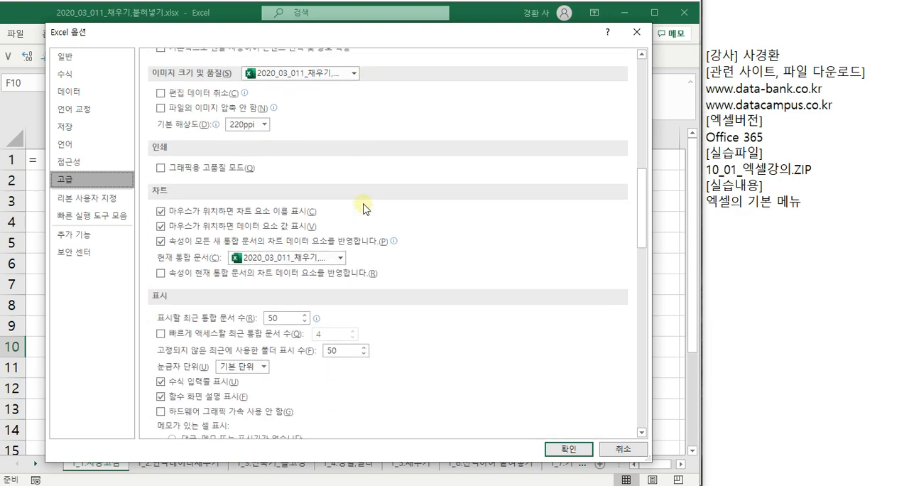
scroll(365, 208, "down", 10)
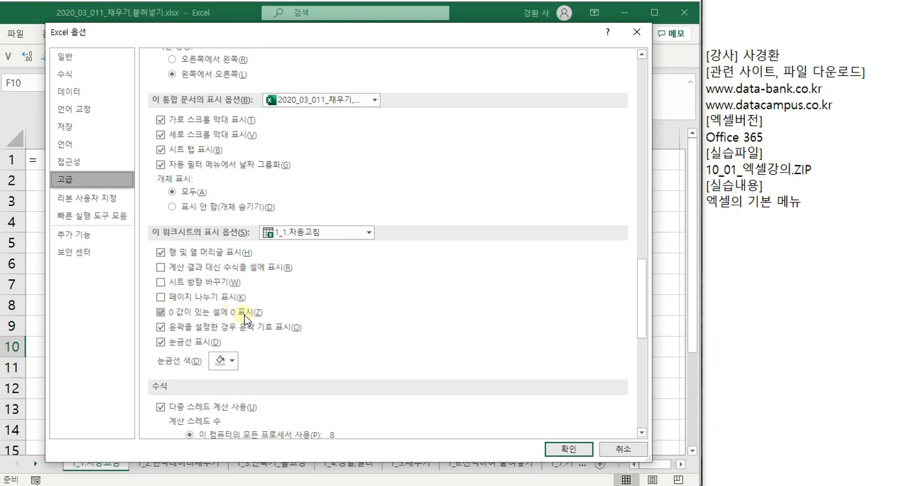
left_click(571, 449)
- Enter 0 in cell F2
left_click(447, 203)
left_click(448, 181)
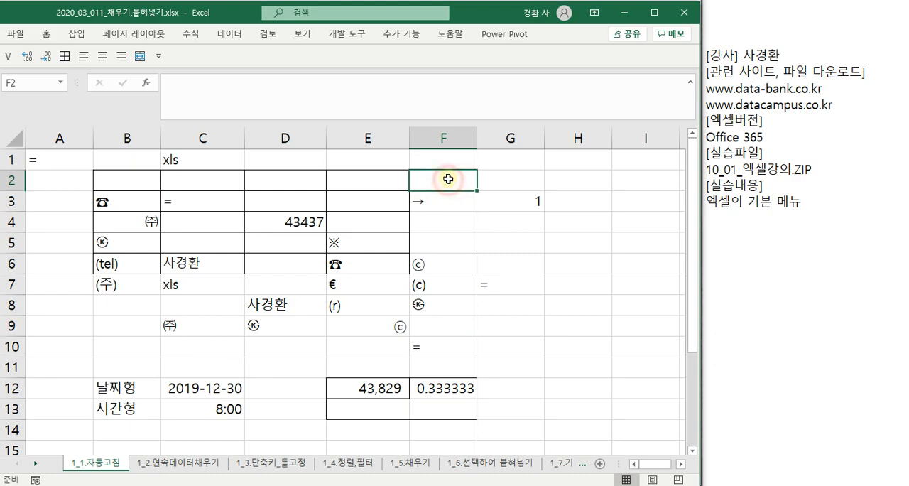
type("0")
key("Return")
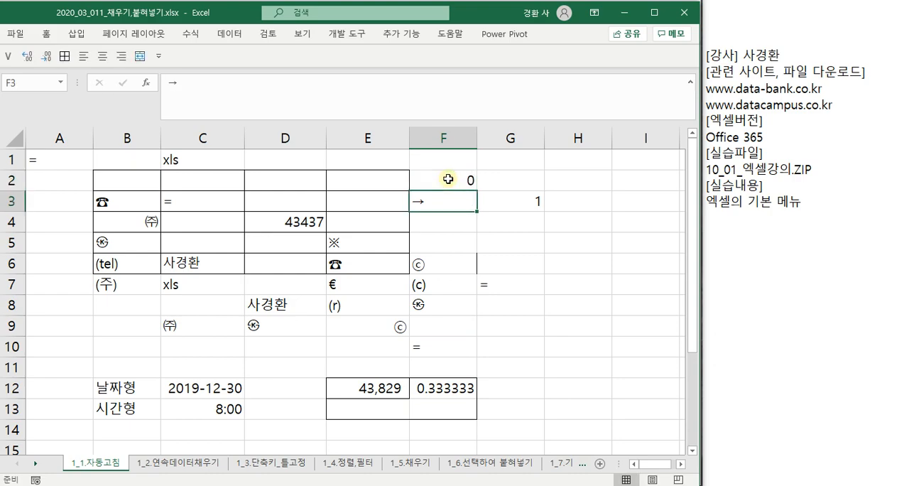
- Turn off 0 값이 있는 셀에 0 표시 for sheet 1_1.자동고침 in the advanced options and check cells F2 and D2
left_click(16, 34)
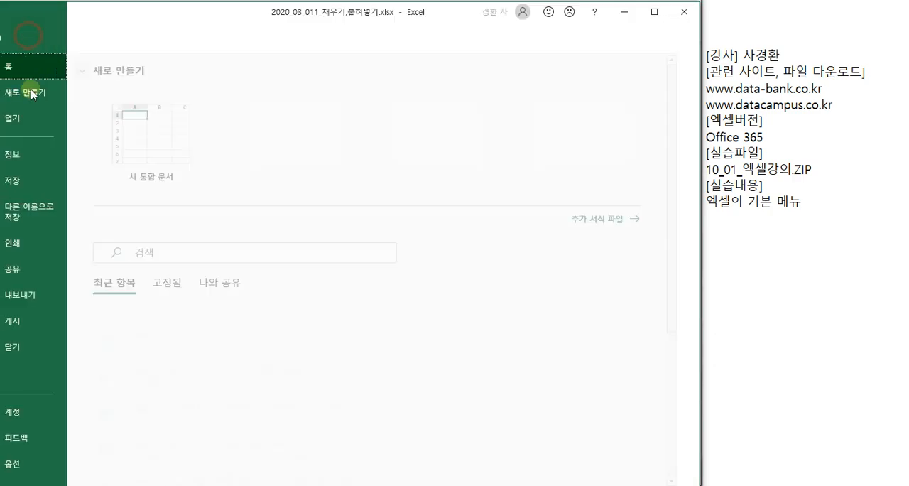
left_click(35, 465)
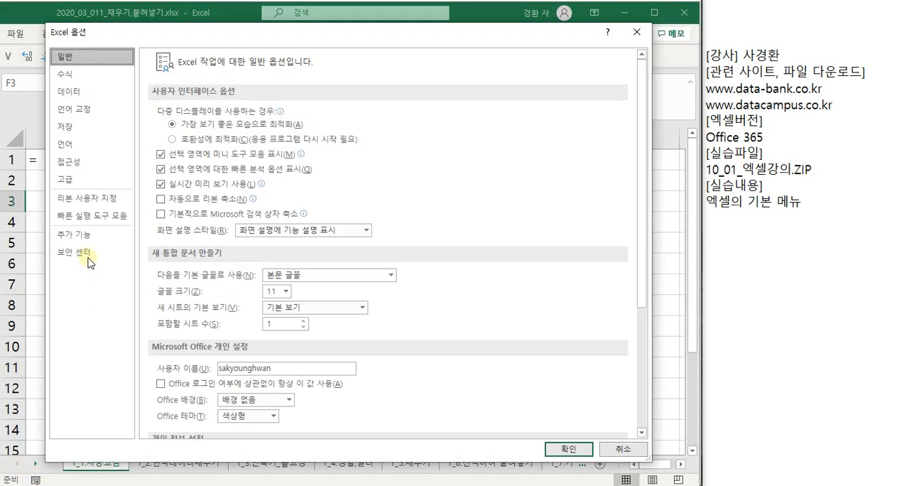
left_click(80, 181)
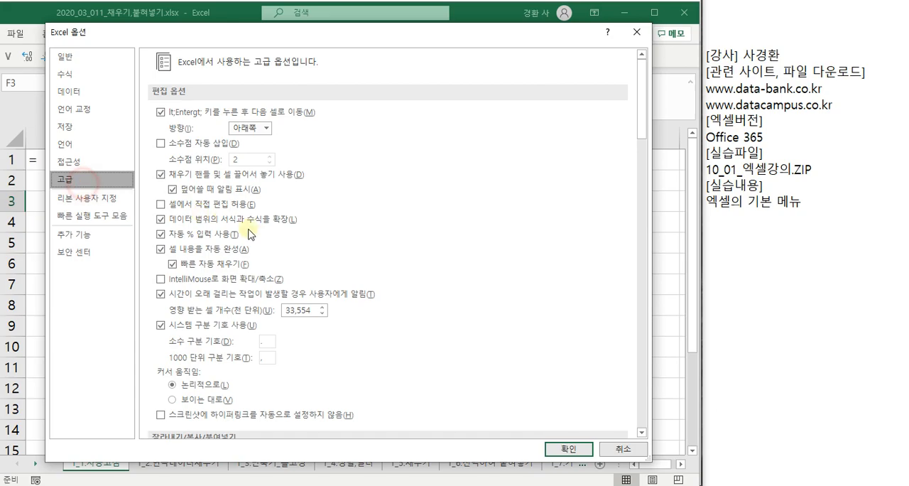
scroll(268, 265, "down", 5)
scroll(268, 265, "down", 10)
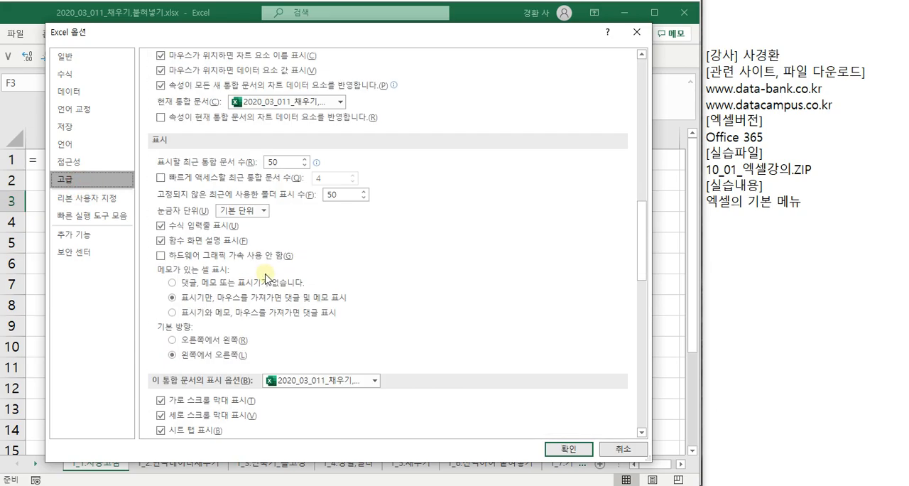
scroll(267, 280, "down", 3)
left_click(162, 343)
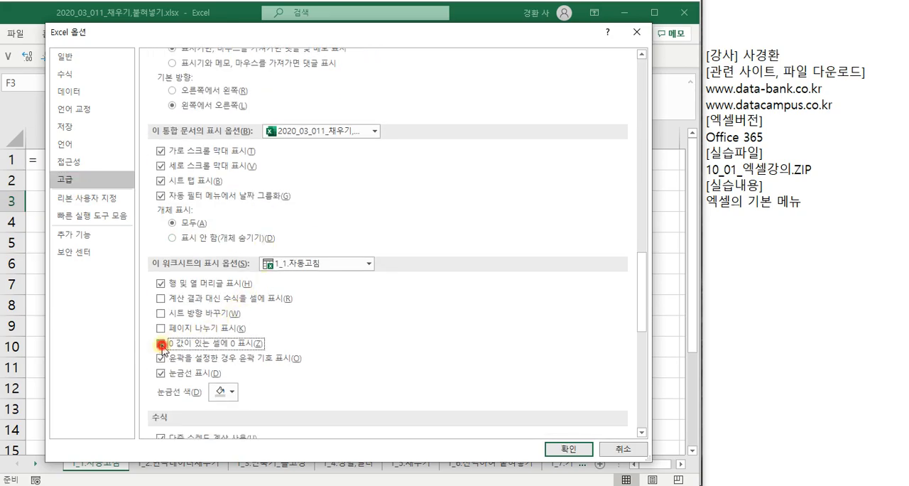
left_click(568, 448)
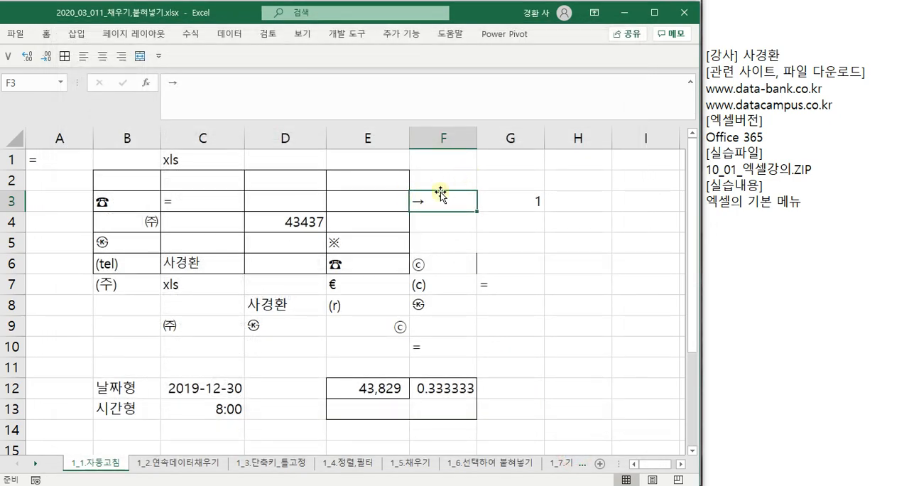
left_click(445, 179)
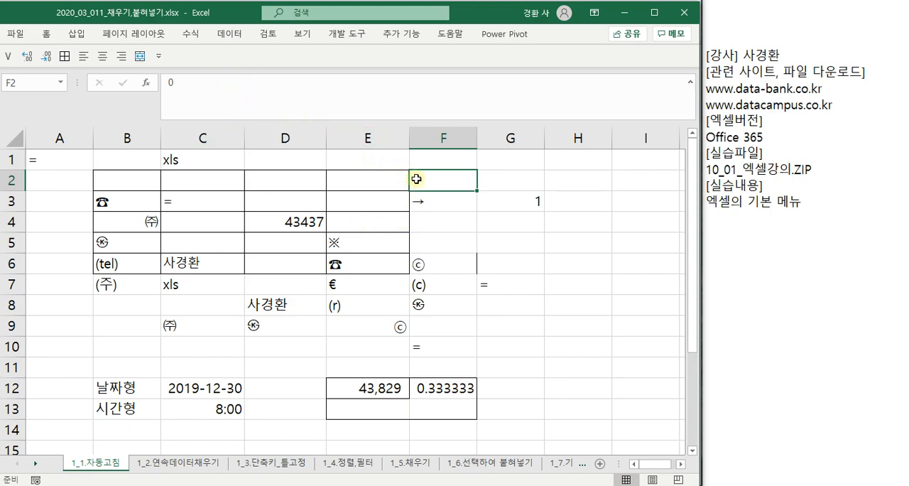
left_click(276, 176)
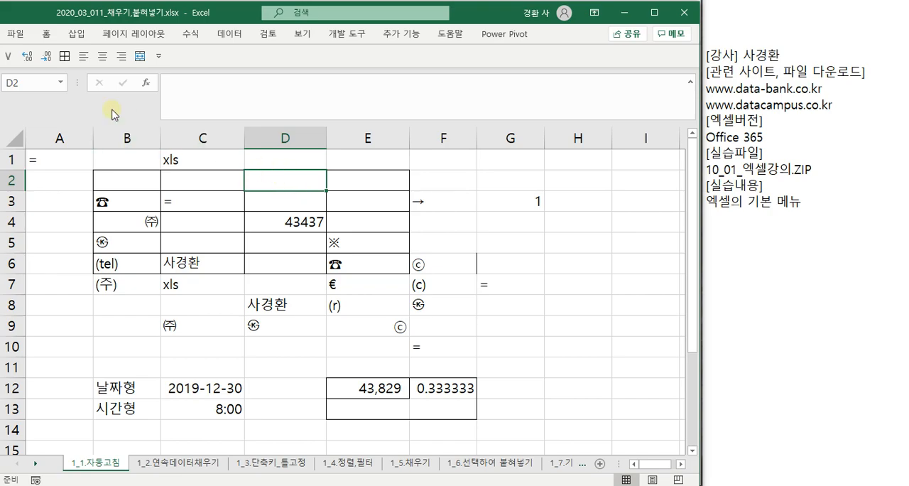
- Turn 0 값이 있는 셀에 0 표시 back on for sheet 1_1.자동고침, review the remaining advanced options and accept the change
left_click(15, 34)
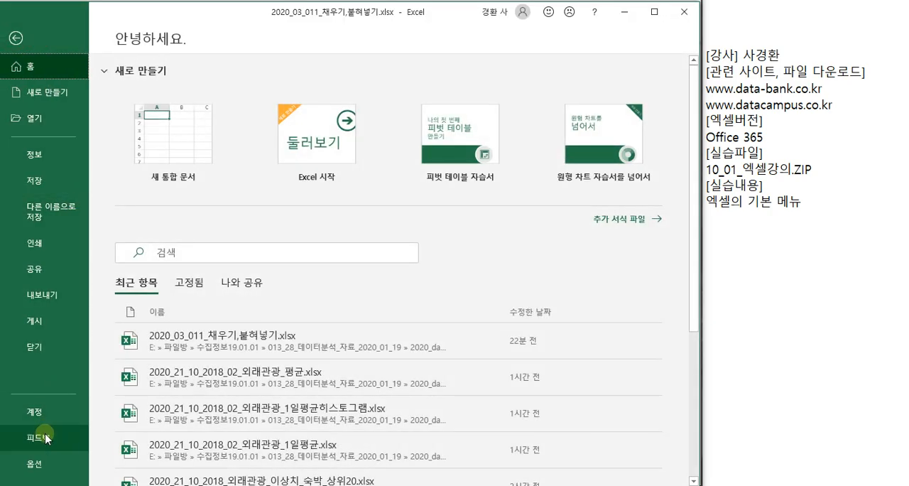
left_click(35, 464)
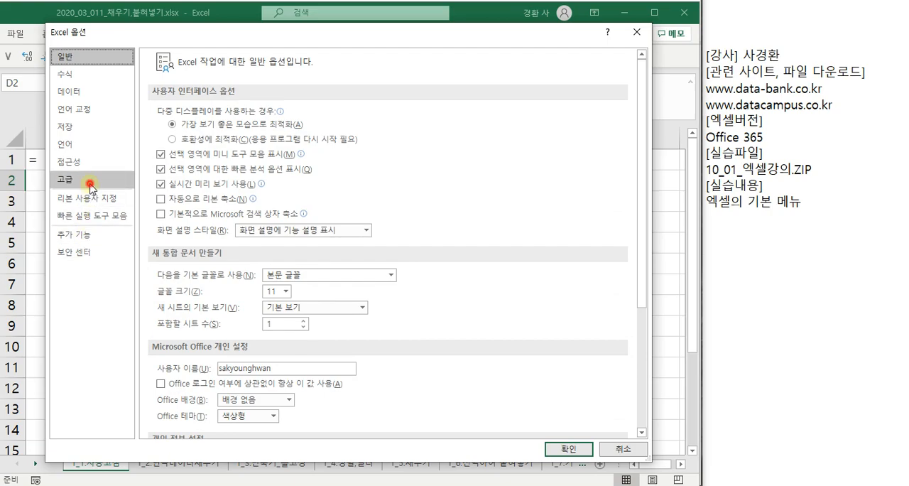
left_click(87, 180)
scroll(321, 307, "down", 15)
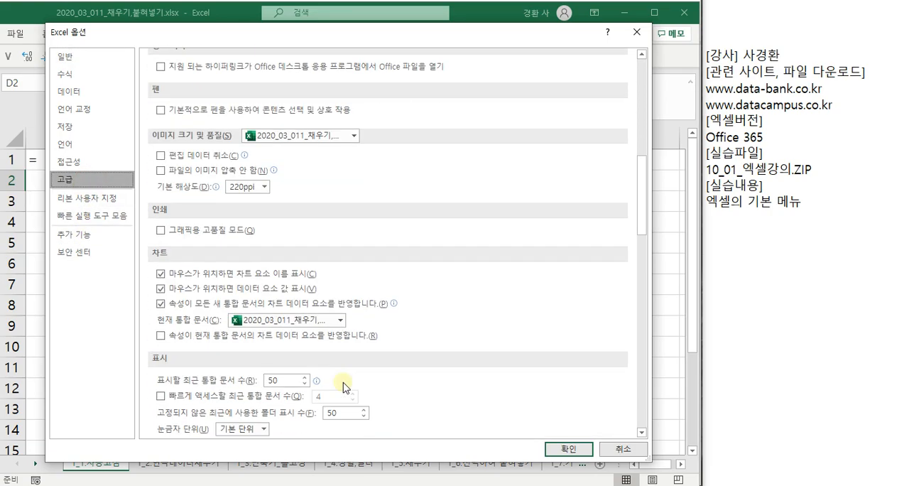
scroll(248, 366, "down", 6)
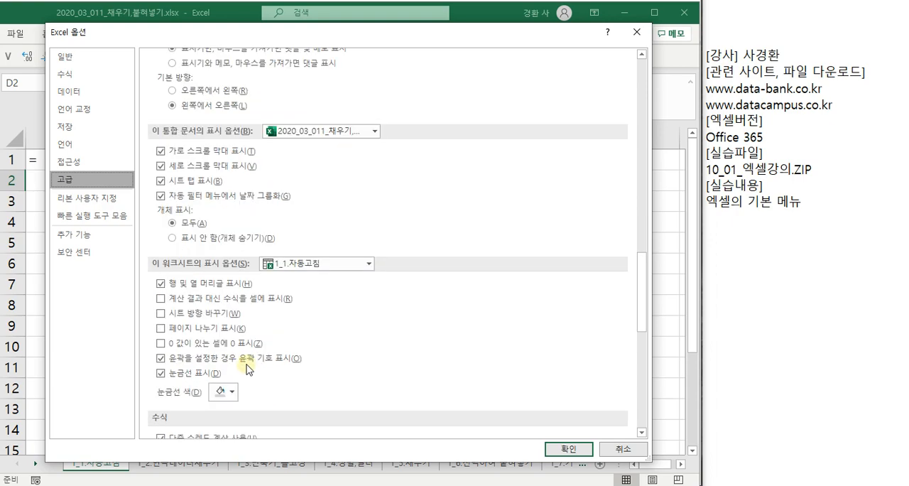
left_click(162, 344)
scroll(268, 353, "down", 6)
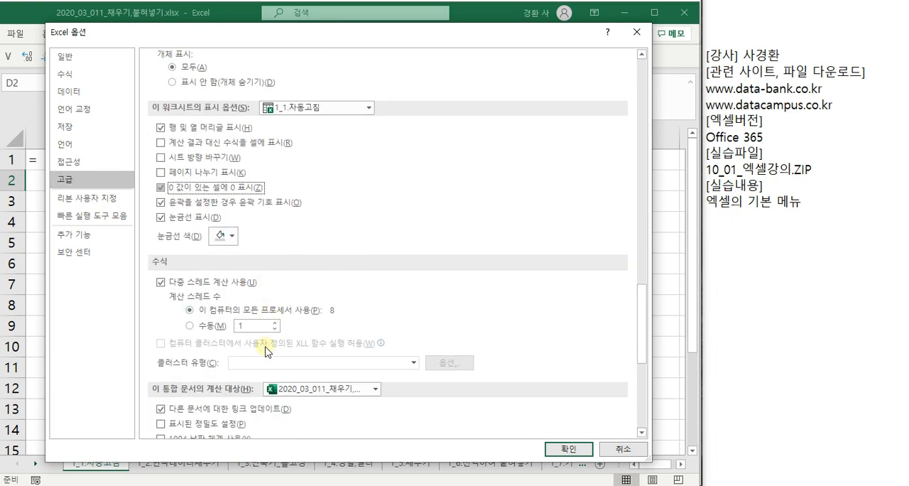
scroll(267, 353, "down", 6)
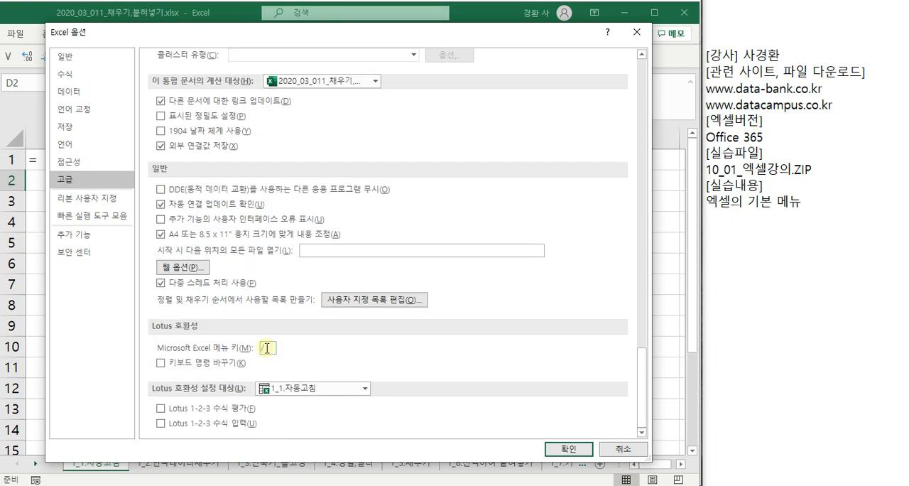
left_click(558, 449)
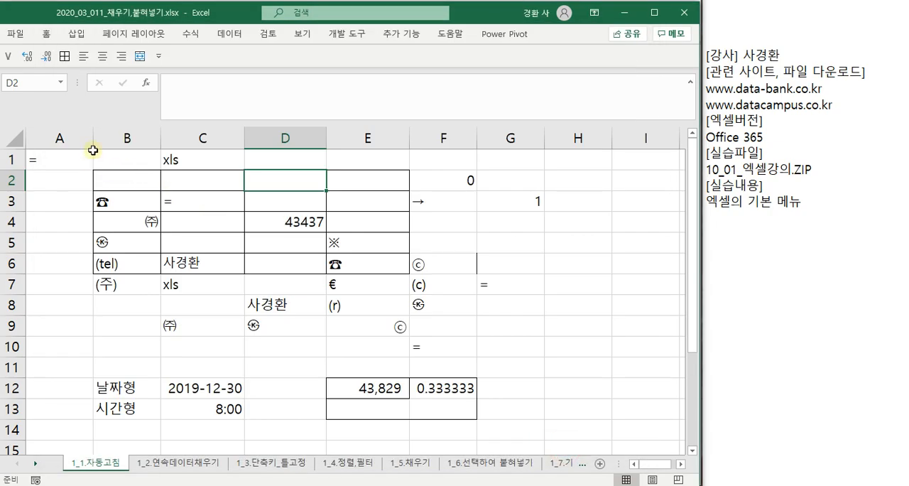
- Review the 리본 사용자 지정 and 빠른 실행 도구 모음 settings in the program options, and close the dialog
left_click(15, 33)
key("Escape")
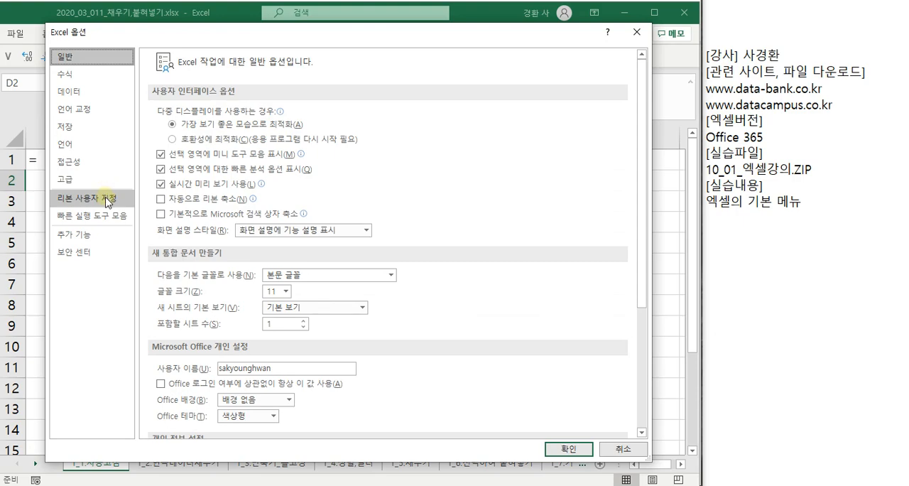
left_click(106, 200)
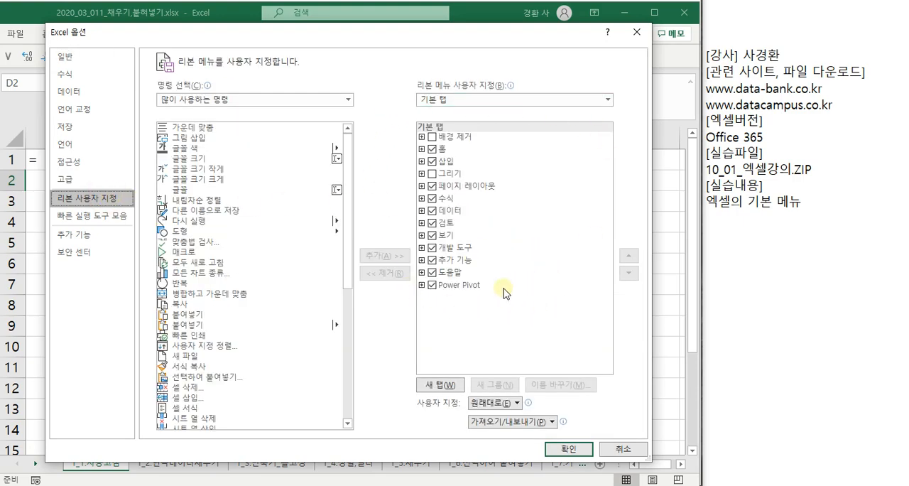
left_click(117, 216)
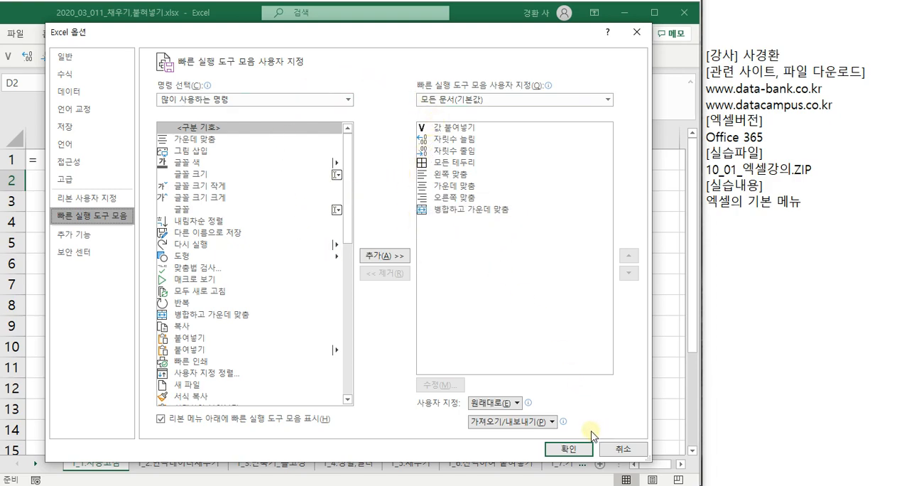
left_click(569, 449)
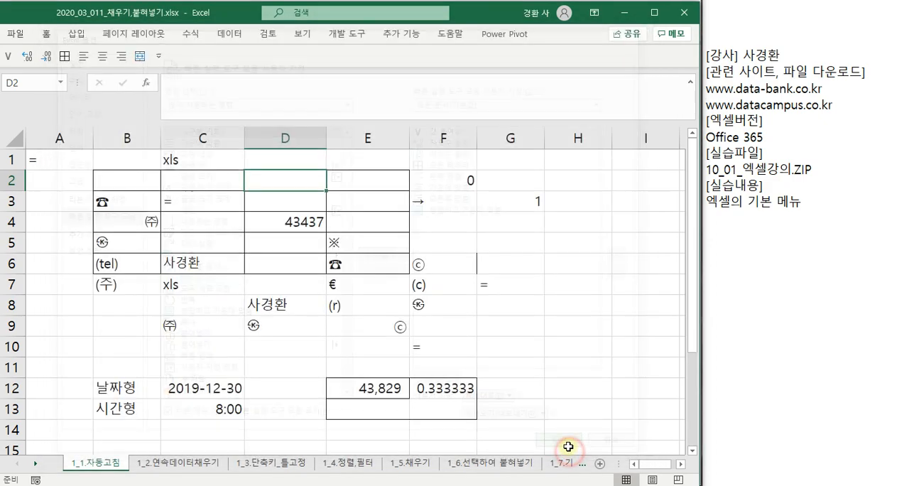